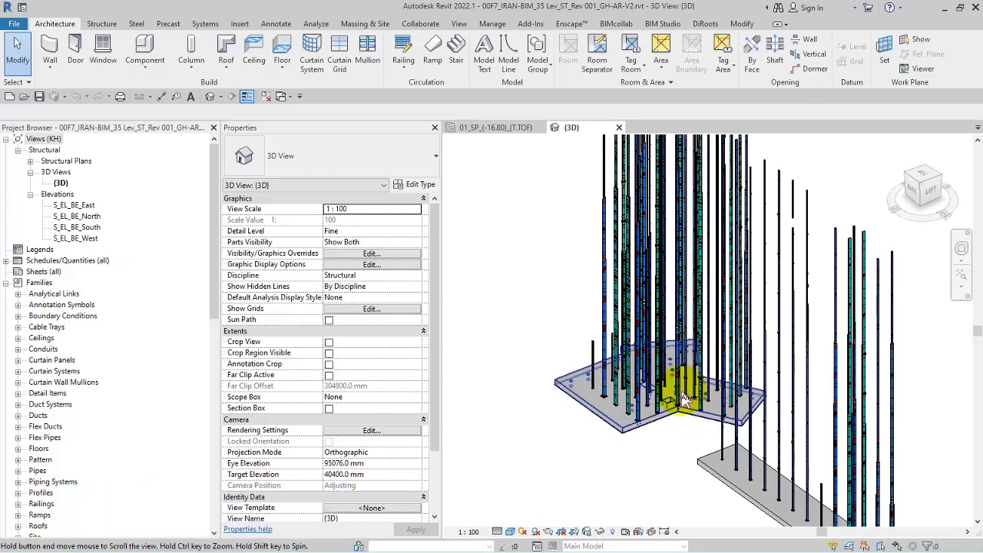
Select the lowest segment of the teal I-section column standing on the foundation slab and open its type properties
{"action": "scroll", "coordinate": [812, 472], "scroll_direction": "up", "scroll_amount": 4}
{"action": "scroll", "coordinate": [778, 479], "scroll_direction": "up", "scroll_amount": 5}
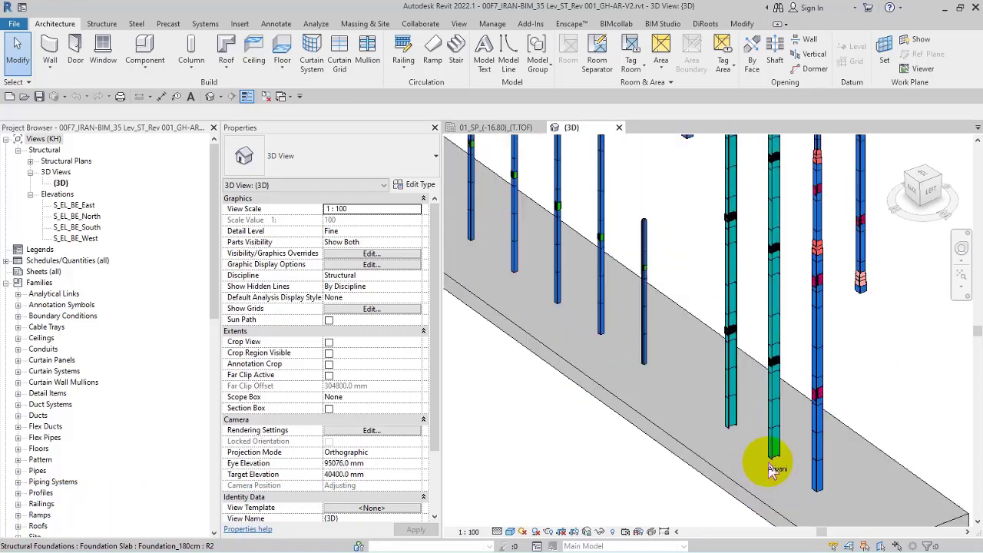
{"action": "middle_click_drag", "start_coordinate": [738, 340], "coordinate": [728, 441]}
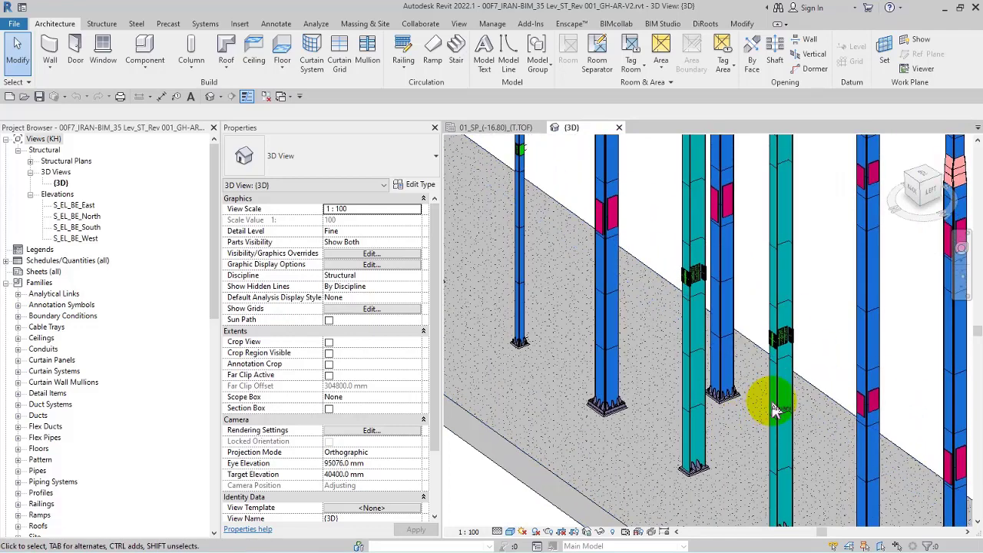
{"action": "scroll", "coordinate": [769, 401], "scroll_direction": "up", "scroll_amount": 1}
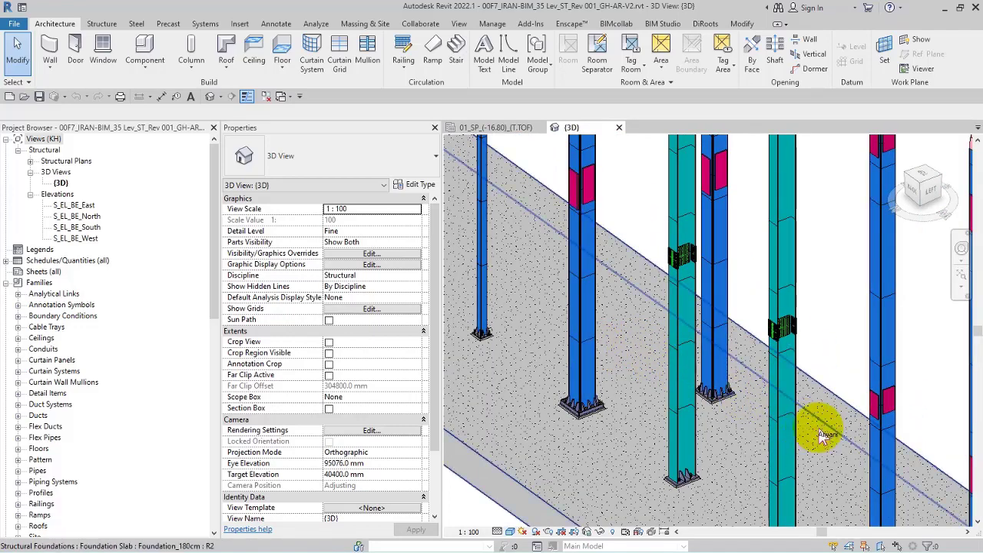
{"action": "scroll", "coordinate": [819, 427], "scroll_direction": "up", "scroll_amount": 2}
{"action": "middle_click_drag", "start_coordinate": [829, 335], "coordinate": [783, 220]}
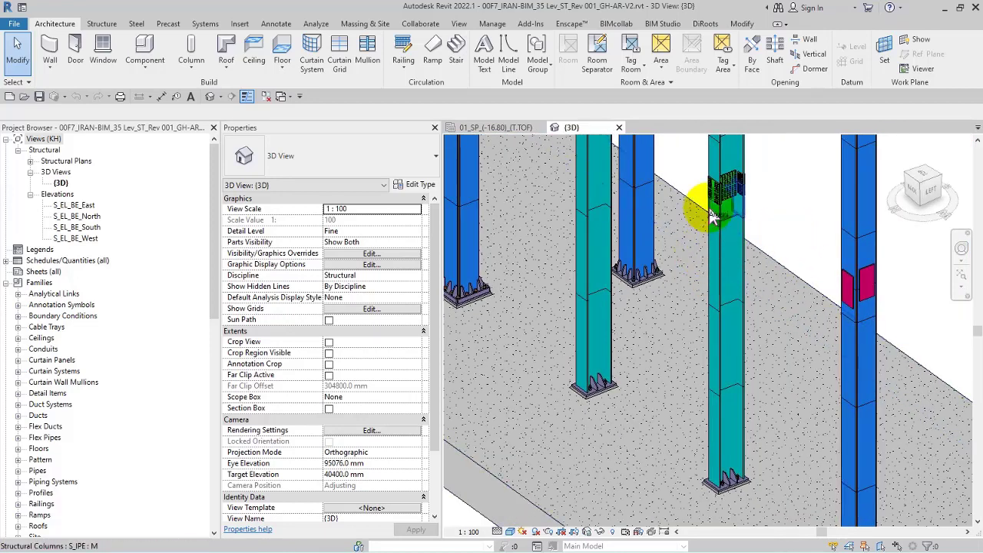
{"action": "left_click", "coordinate": [729, 409]}
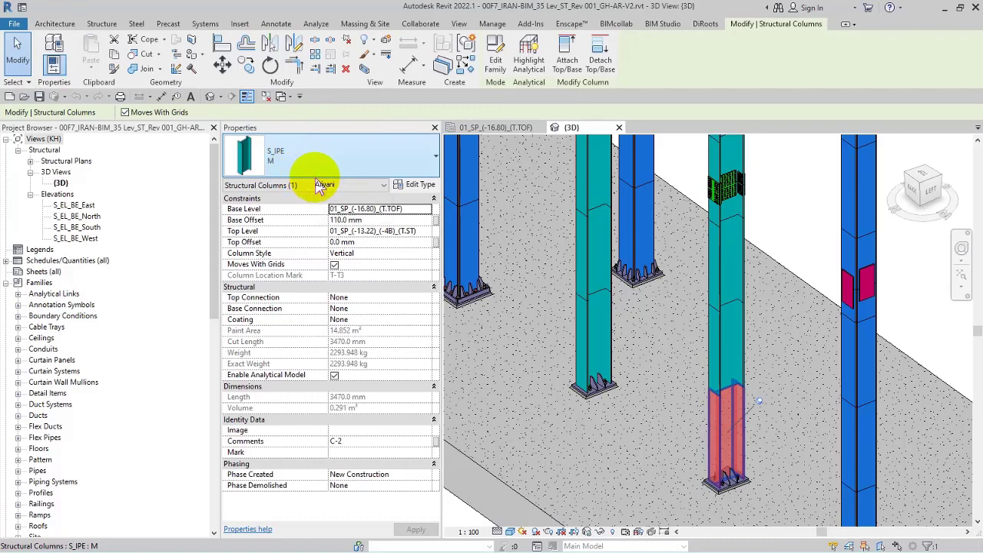
{"action": "left_click", "coordinate": [420, 185]}
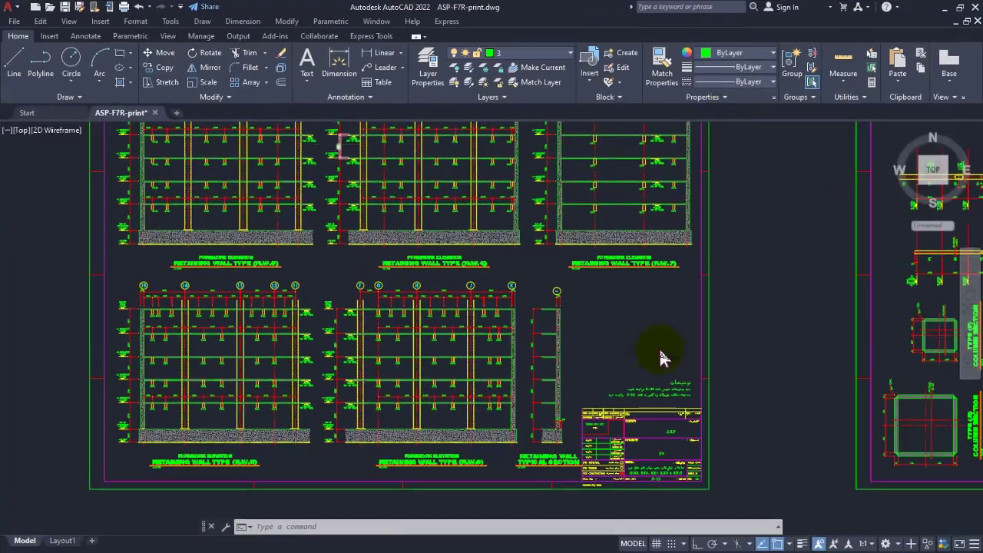
Switch to the ASP-F7R-print drawing in AutoCAD and examine the Type (M) and Type (N) column section details
{"action": "scroll", "coordinate": [659, 351], "scroll_direction": "down", "scroll_amount": 8}
{"action": "scroll", "coordinate": [590, 346], "scroll_direction": "up", "scroll_amount": 6}
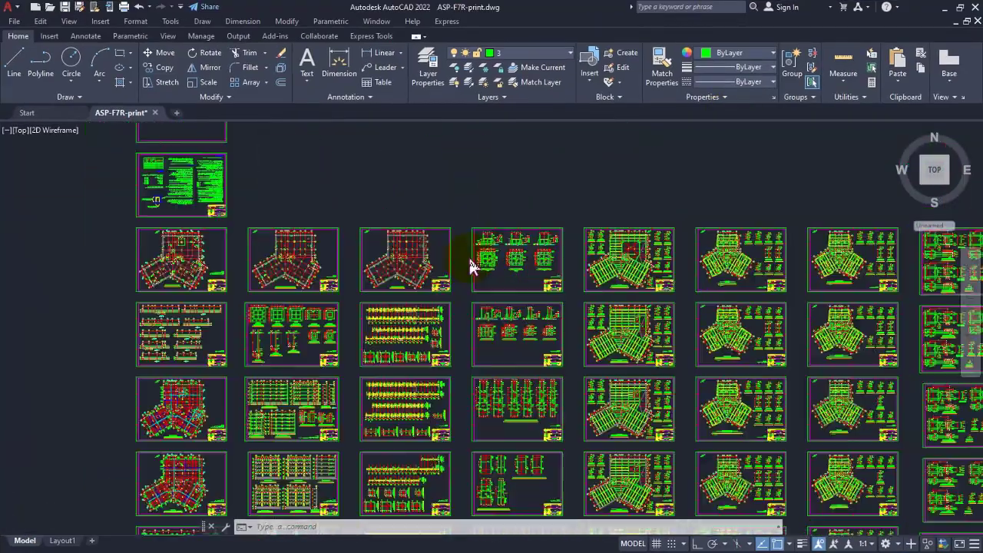
{"action": "middle_click_drag", "start_coordinate": [605, 402], "coordinate": [593, 344]}
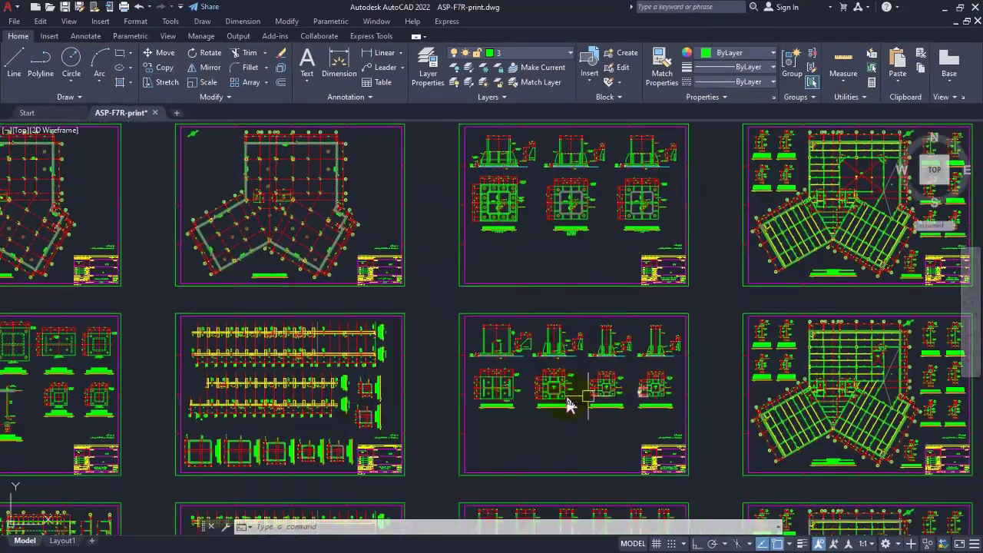
{"action": "middle_click_drag", "start_coordinate": [372, 404], "coordinate": [617, 272]}
{"action": "middle_click_drag", "start_coordinate": [569, 530], "coordinate": [561, 357]}
{"action": "scroll", "coordinate": [476, 364], "scroll_direction": "up", "scroll_amount": 5}
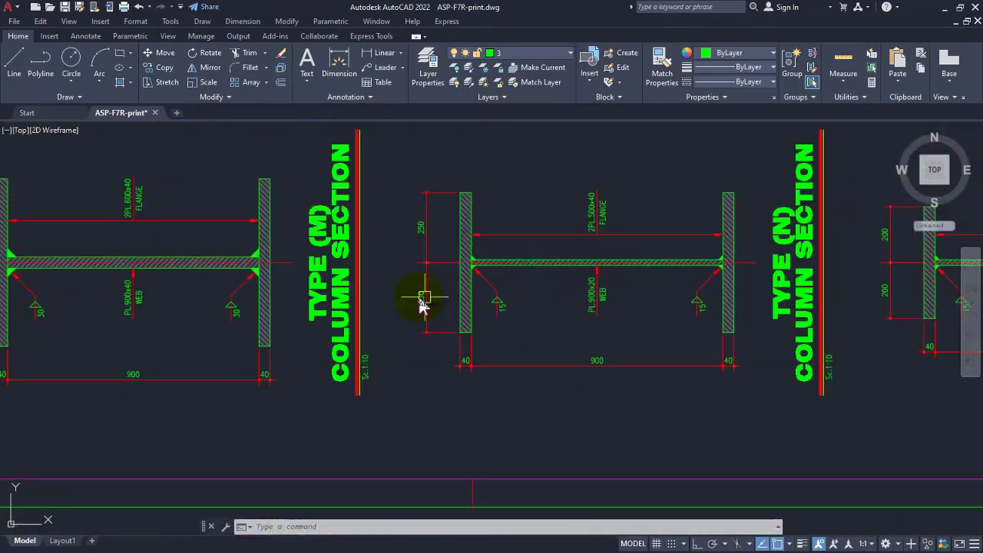
{"action": "middle_click_drag", "start_coordinate": [422, 304], "coordinate": [502, 323]}
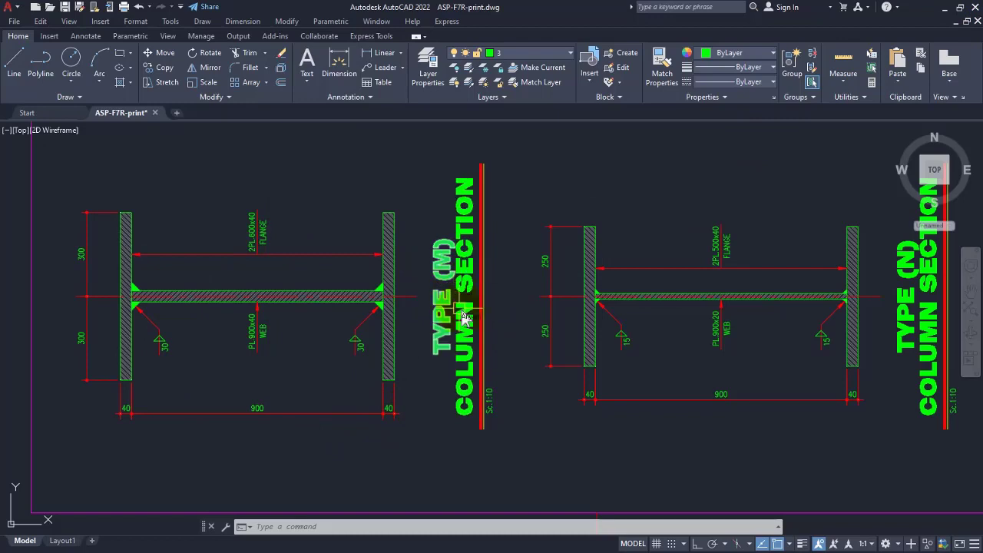
{"action": "middle_click_drag", "start_coordinate": [720, 325], "coordinate": [589, 310]}
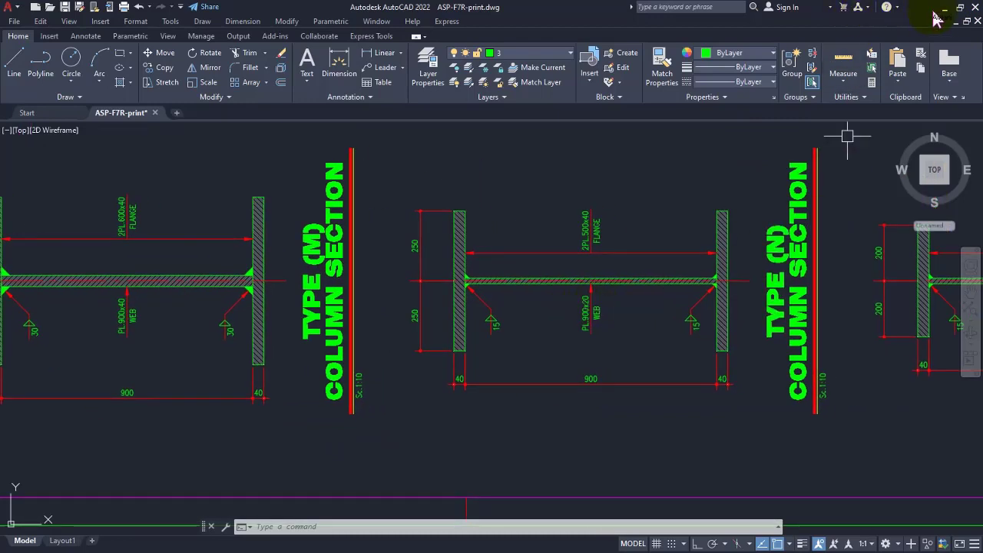
{"action": "left_click", "coordinate": [946, 17]}
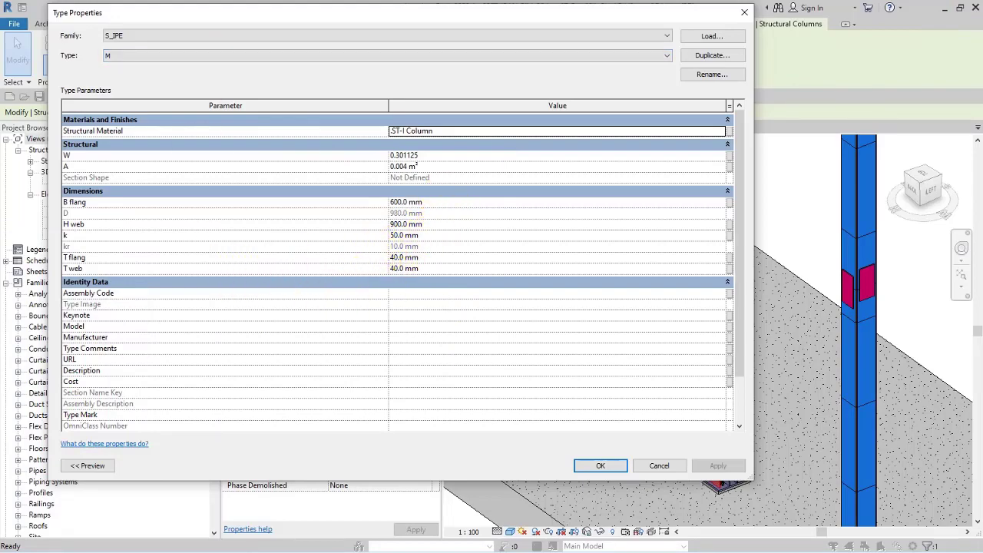
Compare the Type (M) section's flange and web dimensions in AutoCAD with the Revit type M parameters, and close the type properties
{"action": "key", "text": "alt+Tab"}
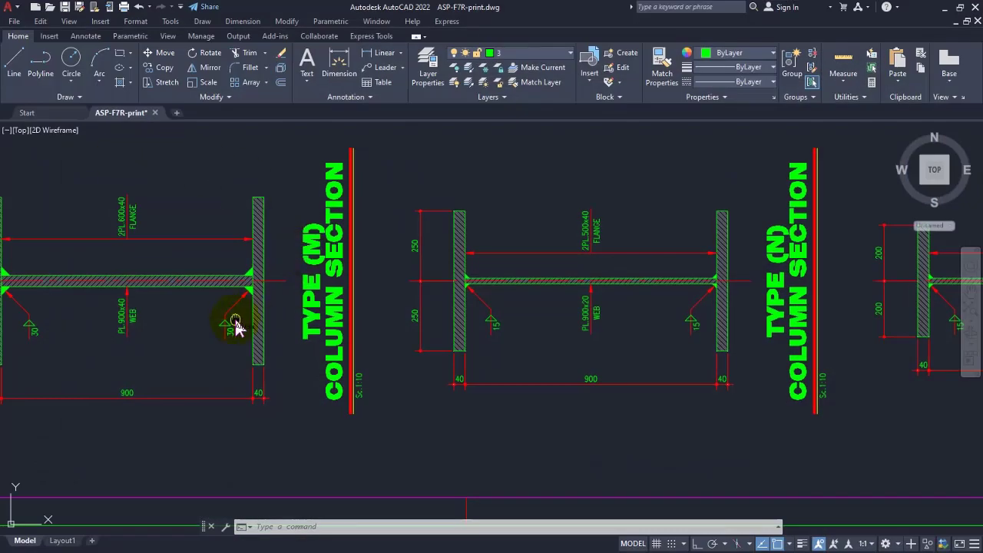
{"action": "mouse_move", "coordinate": [236, 327]}
{"action": "middle_mouse_down"}
{"action": "mouse_move", "coordinate": [707, 322]}
{"action": "mouse_move", "coordinate": [571, 325]}
{"action": "middle_mouse_up"}
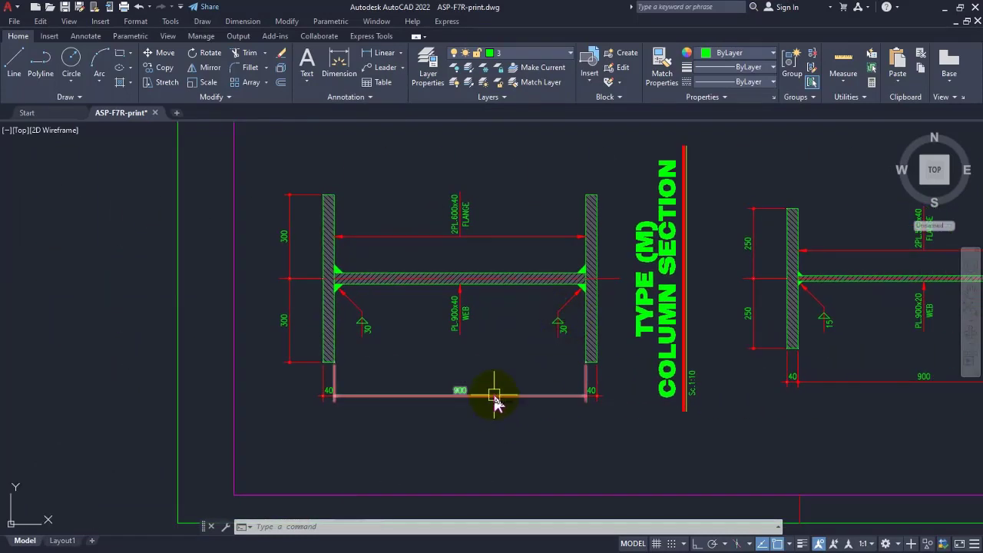
{"action": "mouse_move", "coordinate": [496, 405]}
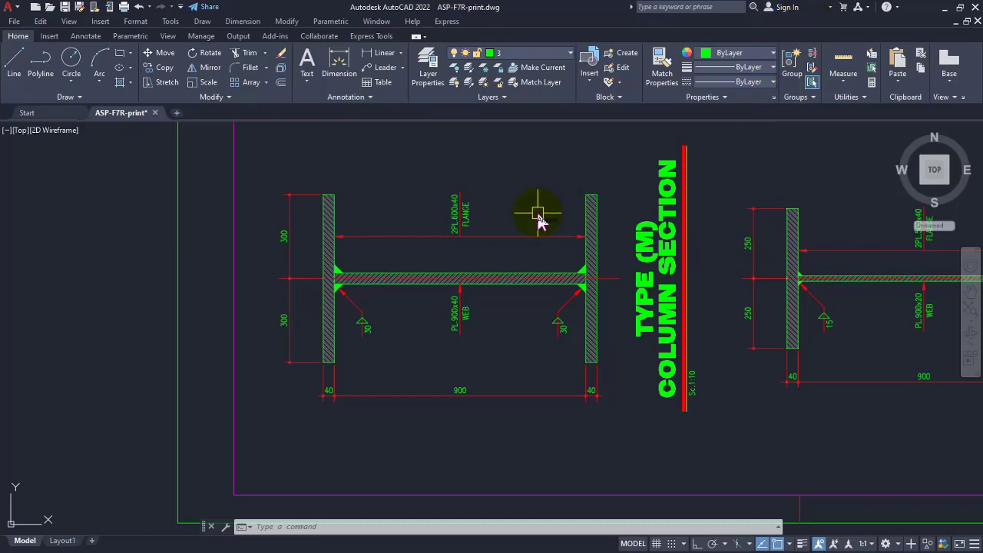
{"action": "scroll", "coordinate": [464, 334], "scroll_direction": "up", "scroll_amount": 4}
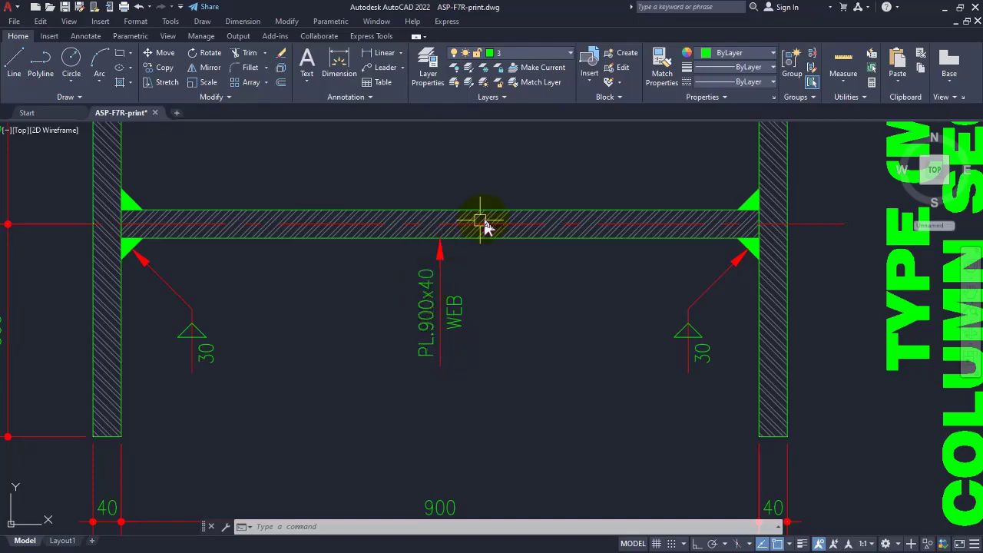
{"action": "left_click", "coordinate": [944, 9]}
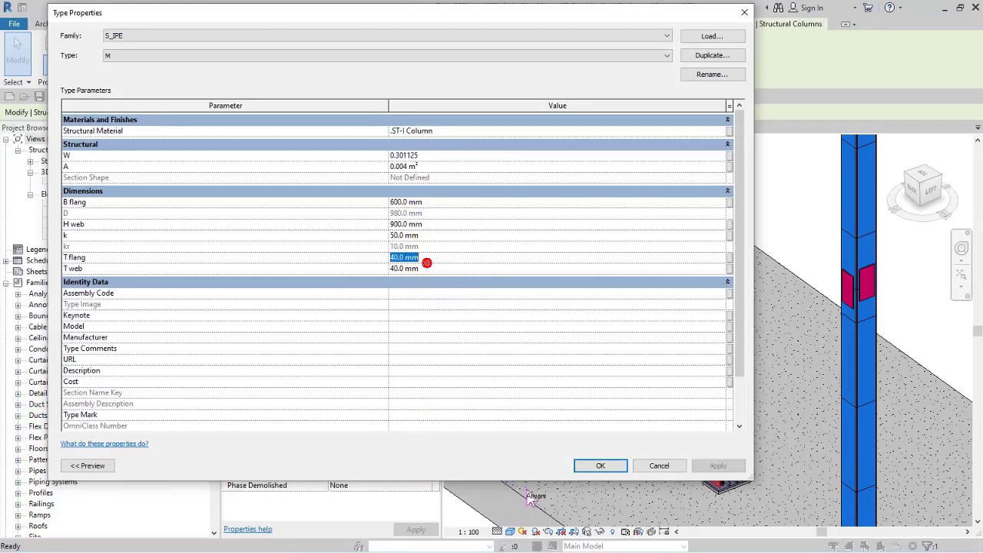
{"action": "left_click", "coordinate": [600, 465]}
{"action": "left_click", "coordinate": [794, 203]}
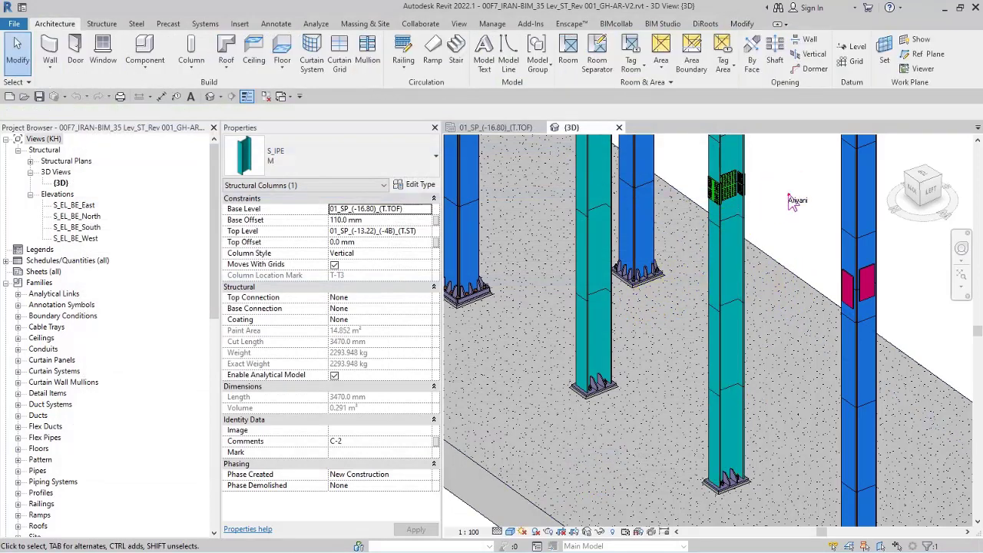
Examine the bolted splice joint between the type M column segments from different angles
{"action": "scroll", "coordinate": [757, 286], "scroll_direction": "up", "scroll_amount": 6}
{"action": "left_click", "coordinate": [692, 349]}
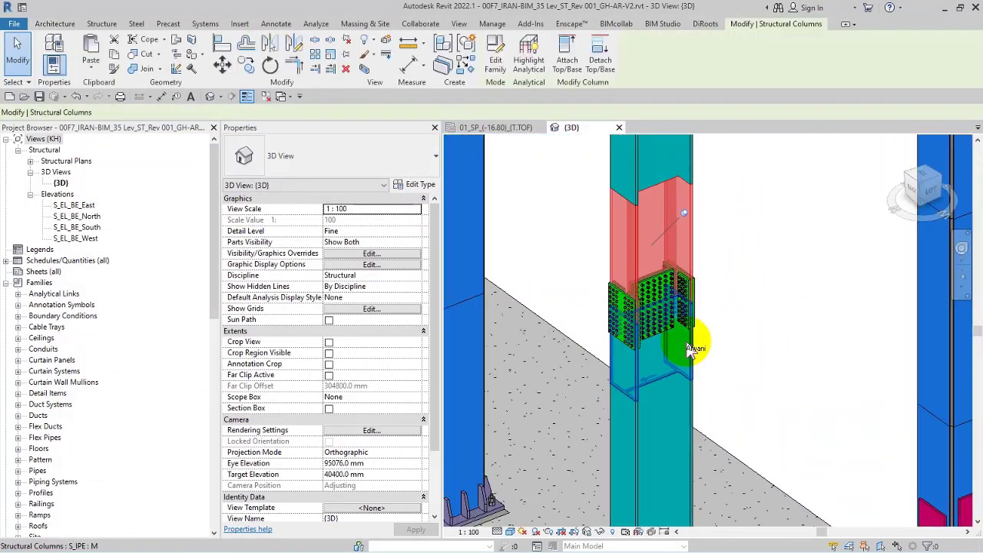
{"action": "left_click", "coordinate": [732, 269]}
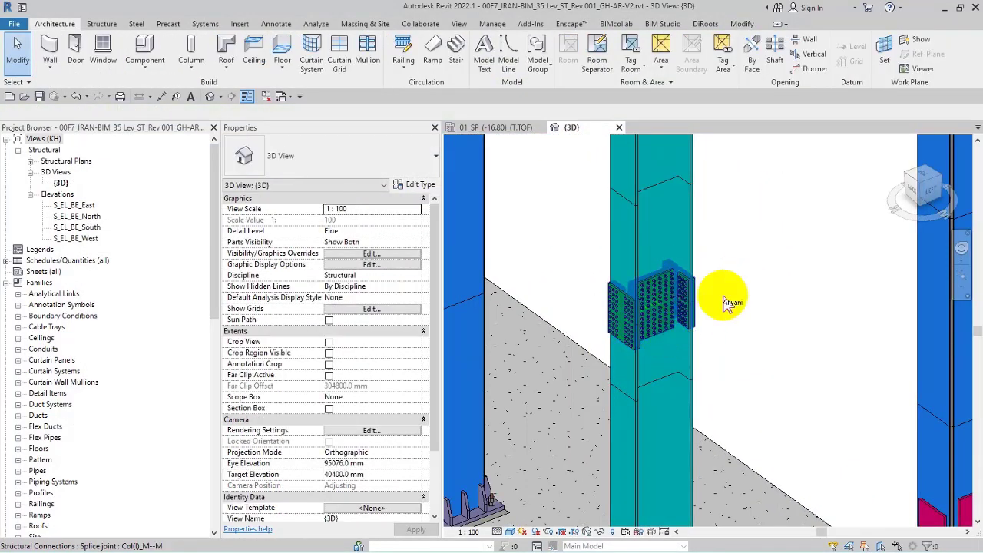
{"action": "scroll", "coordinate": [760, 309], "scroll_direction": "up", "scroll_amount": 1}
{"action": "middle_click_drag", "start_coordinate": [758, 302], "coordinate": [798, 305]}
{"action": "scroll", "coordinate": [694, 333], "scroll_direction": "up", "scroll_amount": 2}
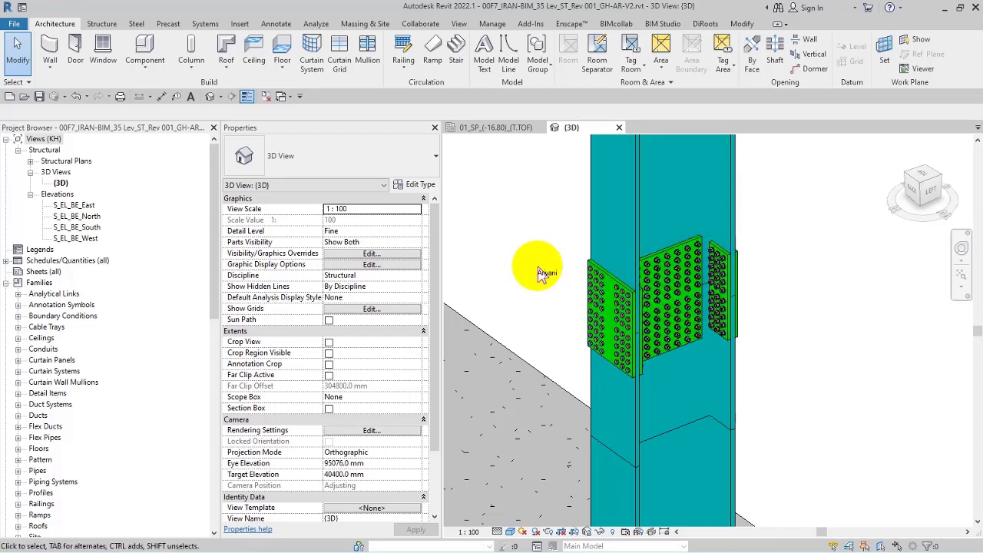
{"action": "middle_click_drag", "start_coordinate": [539, 272], "coordinate": [611, 258]}
{"action": "middle_click_drag", "start_coordinate": [645, 292], "coordinate": [623, 417], "text": "shift"}
{"action": "scroll", "coordinate": [655, 360], "scroll_direction": "down", "scroll_amount": 5}
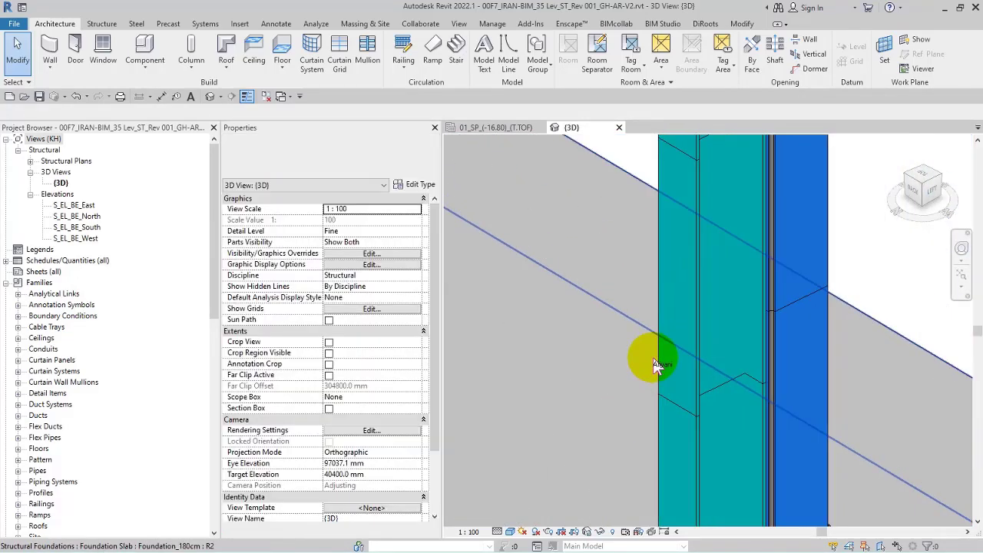
{"action": "scroll", "coordinate": [659, 403], "scroll_direction": "up", "scroll_amount": 5}
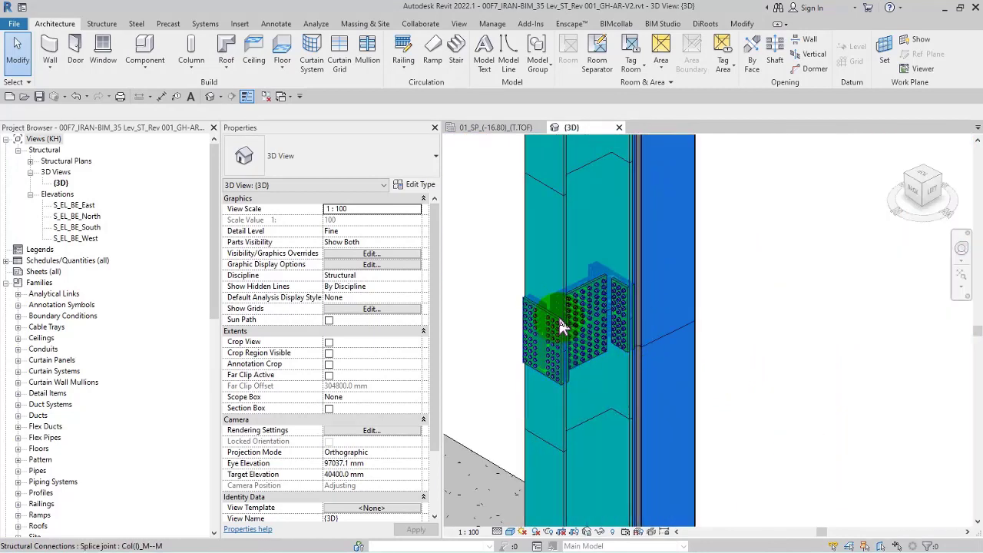
Copy the two type M column segments that meet at the bolted splice, without the connection
{"action": "left_click", "coordinate": [549, 342]}
{"action": "middle_click_drag", "start_coordinate": [549, 342], "coordinate": [646, 358]}
{"action": "left_click", "coordinate": [536, 274]}
{"action": "left_click", "coordinate": [639, 447]}
{"action": "left_click", "coordinate": [653, 281], "text": "ctrl"}
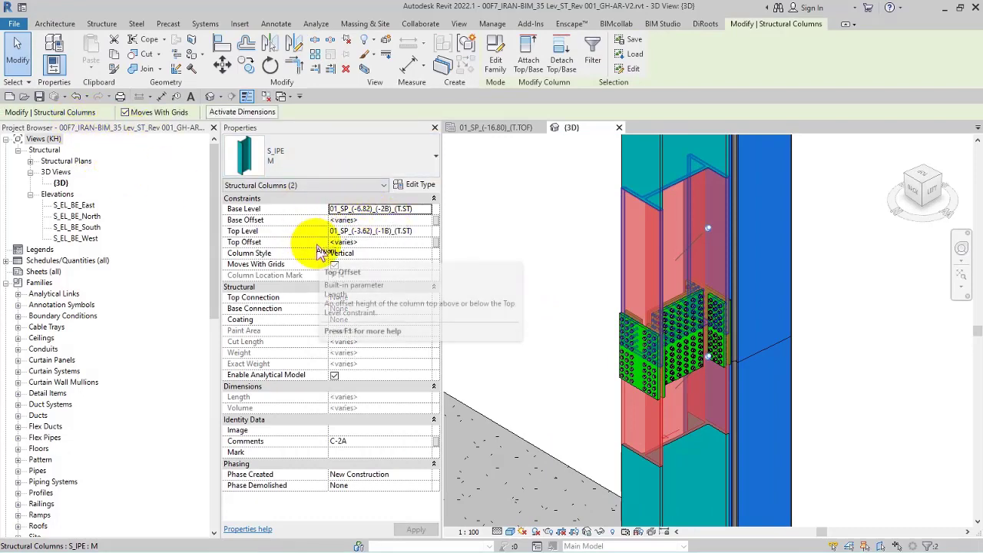
Create a new project from the structural template
{"action": "left_click", "coordinate": [9, 97]}
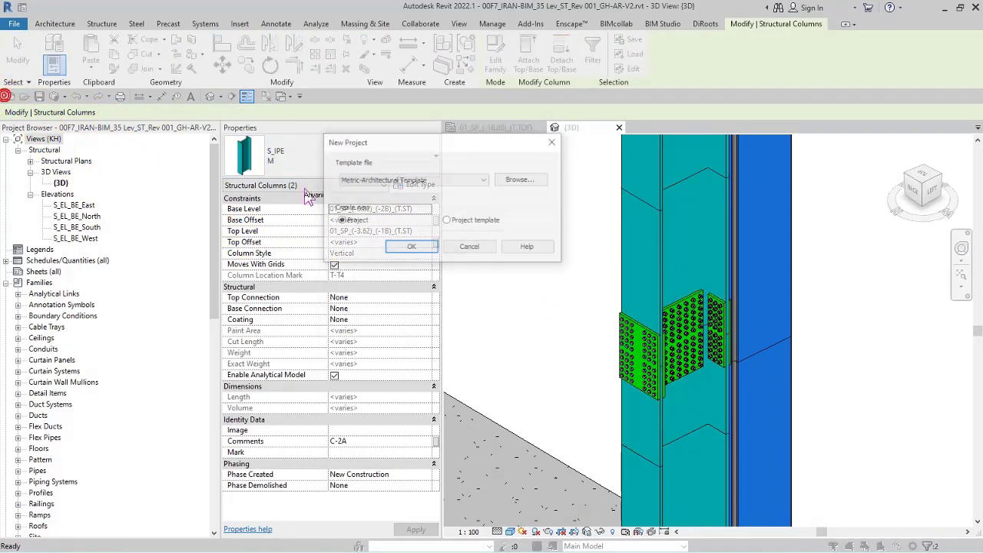
{"action": "left_click", "coordinate": [439, 180]}
{"action": "left_click", "coordinate": [409, 205]}
{"action": "left_click", "coordinate": [411, 248]}
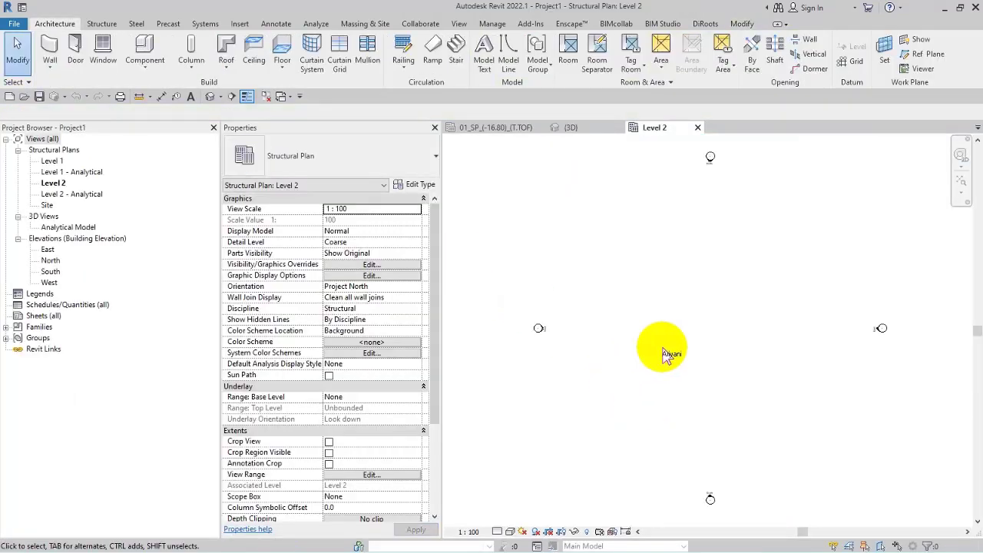
Paste the two copied column segments near the middle of the Level 2 plan and show them in the default 3D view
{"action": "key", "text": "ctrl+v"}
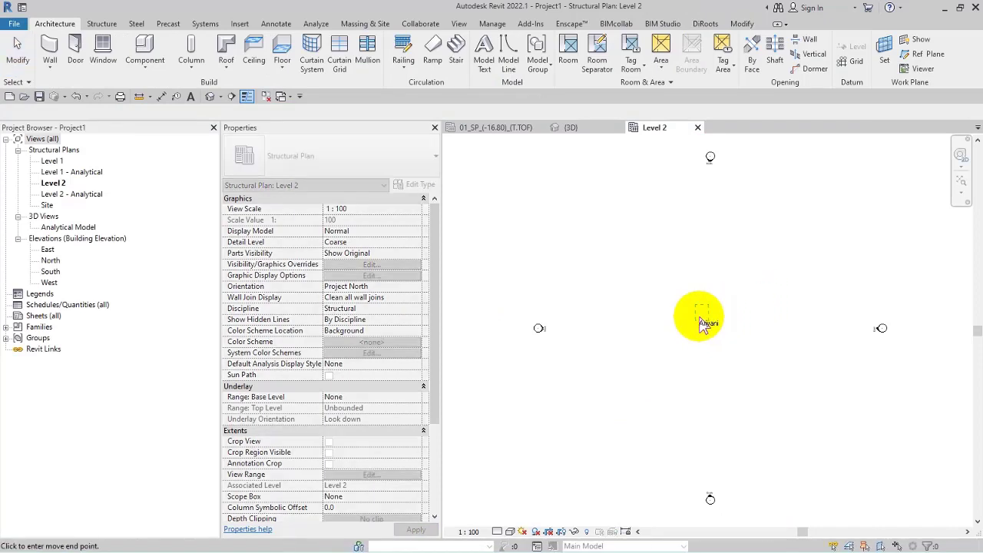
{"action": "left_click", "coordinate": [590, 250]}
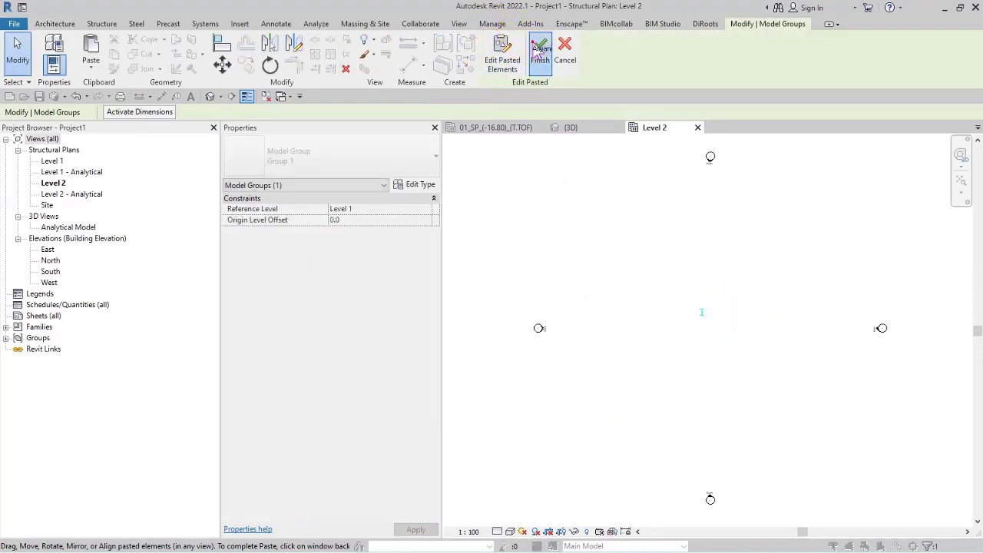
{"action": "left_click", "coordinate": [279, 134]}
{"action": "left_click", "coordinate": [210, 96]}
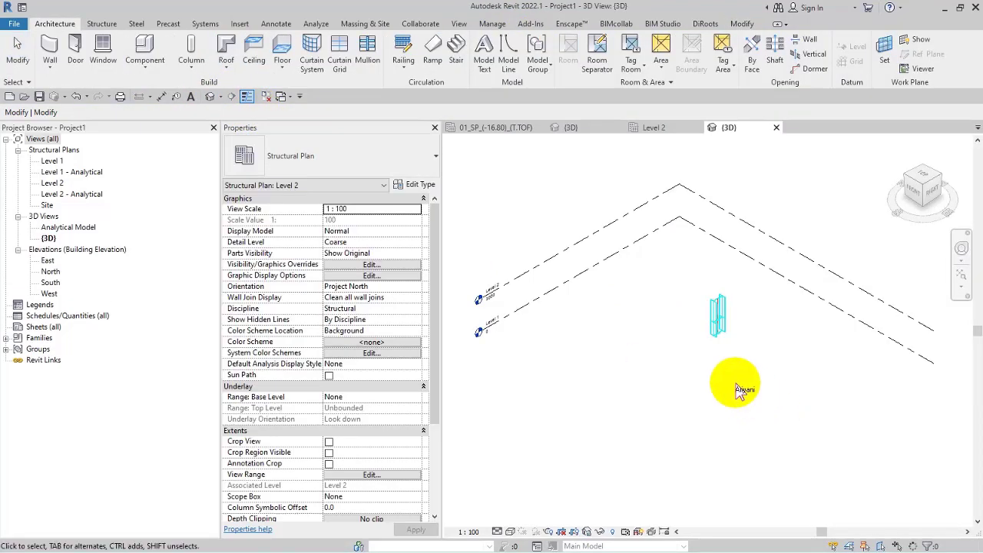
{"action": "scroll", "coordinate": [736, 321], "scroll_direction": "up", "scroll_amount": 4}
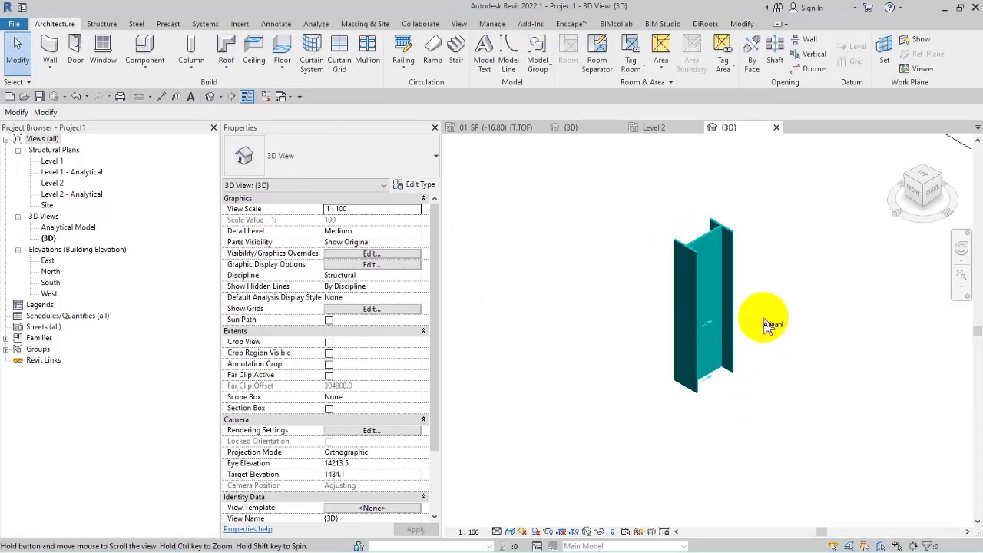
{"action": "scroll", "coordinate": [677, 342], "scroll_direction": "up", "scroll_amount": 2}
{"action": "middle_click_drag", "start_coordinate": [647, 374], "coordinate": [655, 377]}
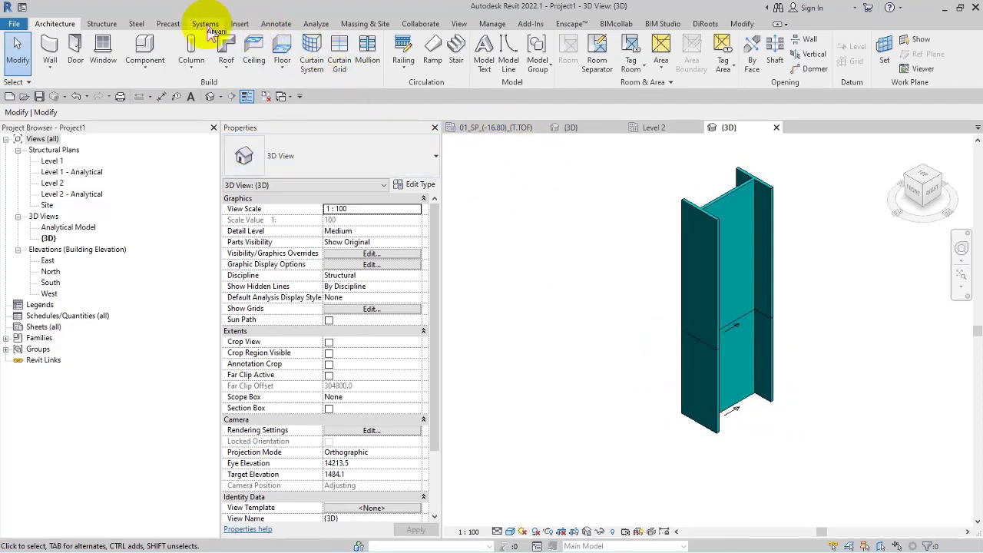
Place a Generic Connection between the two stacked column segments
{"action": "left_click", "coordinate": [134, 24]}
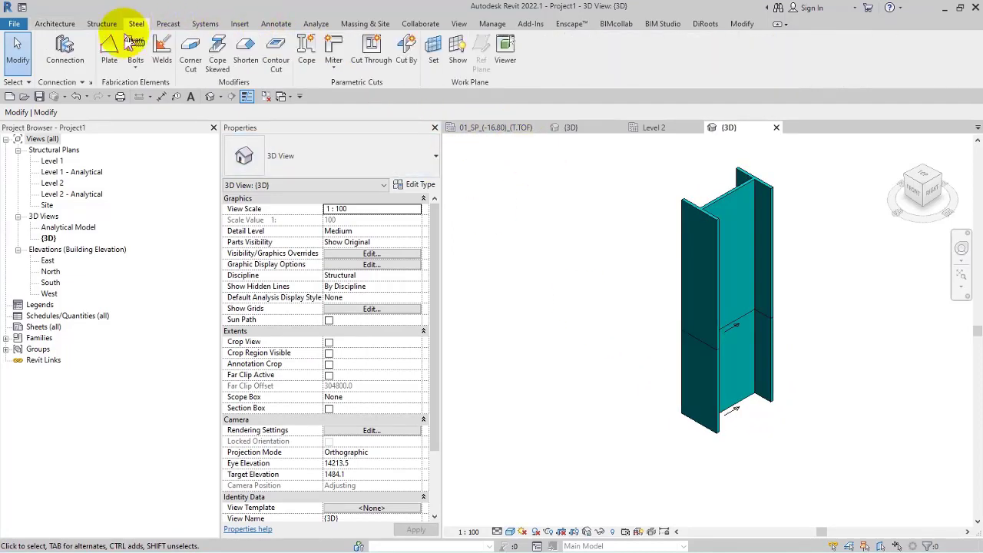
{"action": "left_click", "coordinate": [66, 60]}
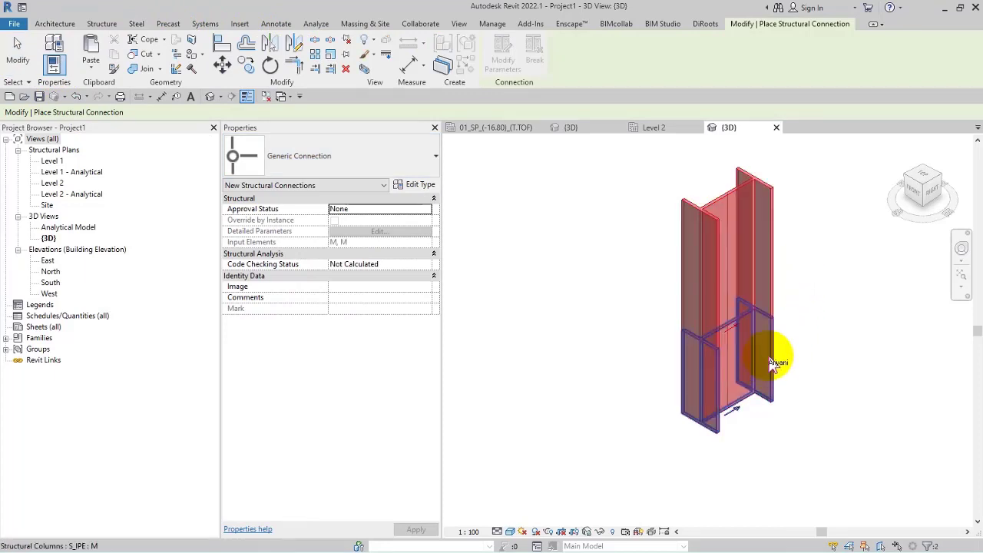
{"action": "left_click", "coordinate": [797, 311]}
{"action": "left_click", "coordinate": [589, 307]}
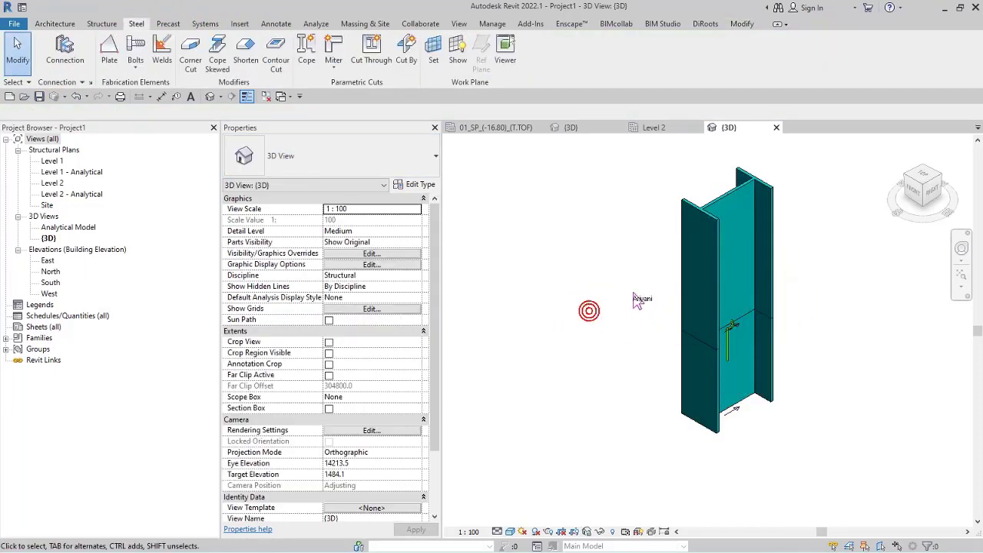
Load the Splice joint connection into the project through the structural connection settings
{"action": "left_click", "coordinate": [91, 82]}
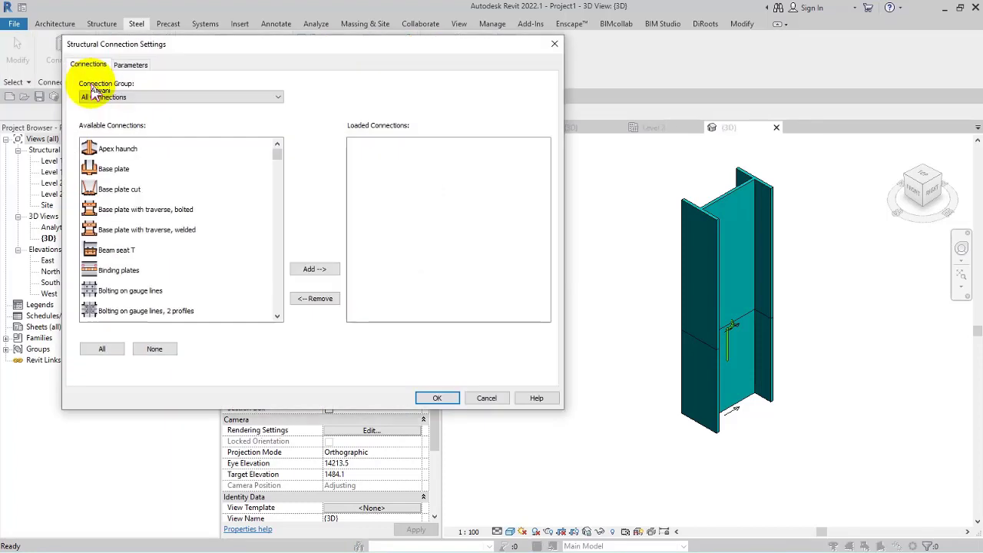
{"action": "left_click", "coordinate": [149, 232]}
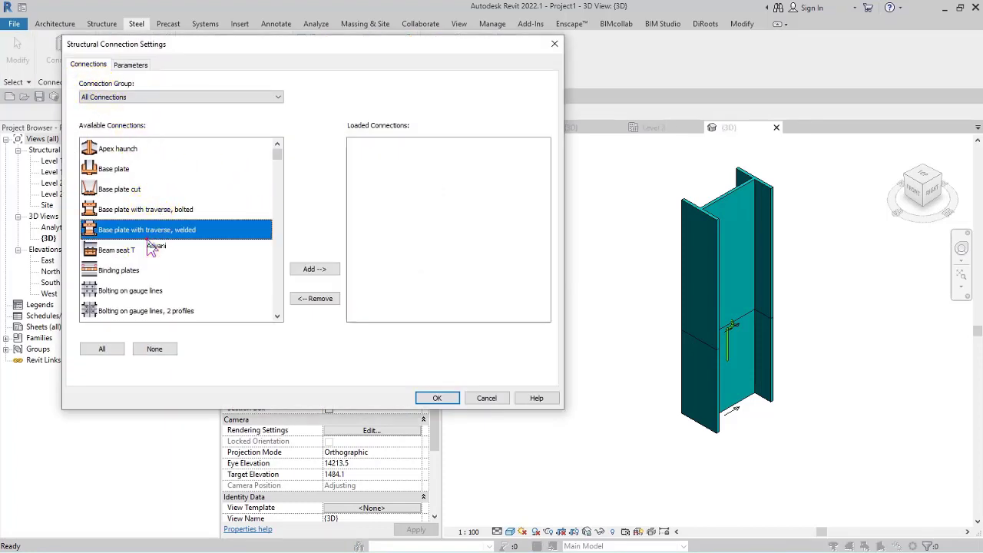
{"action": "key", "text": "End"}
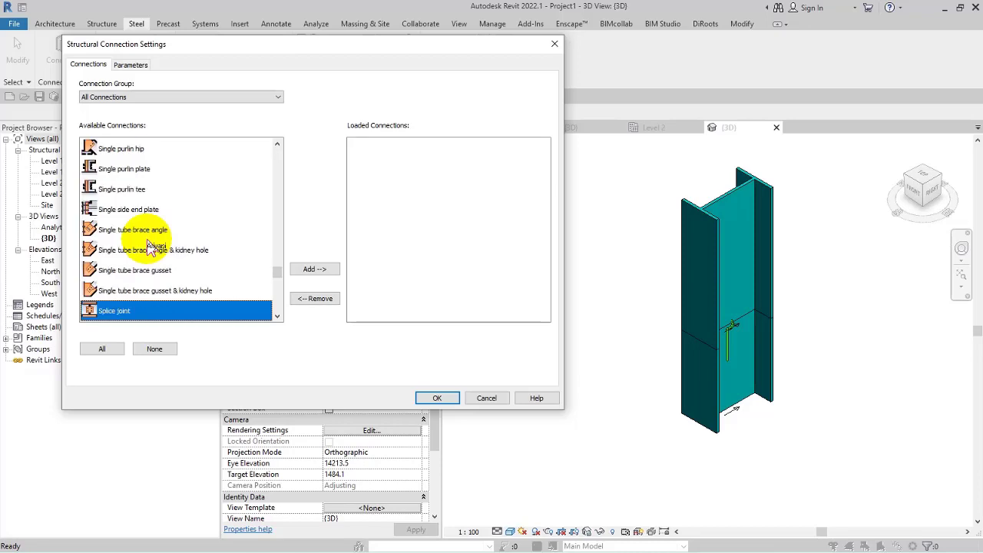
{"action": "left_click", "coordinate": [310, 268]}
{"action": "left_click", "coordinate": [434, 398]}
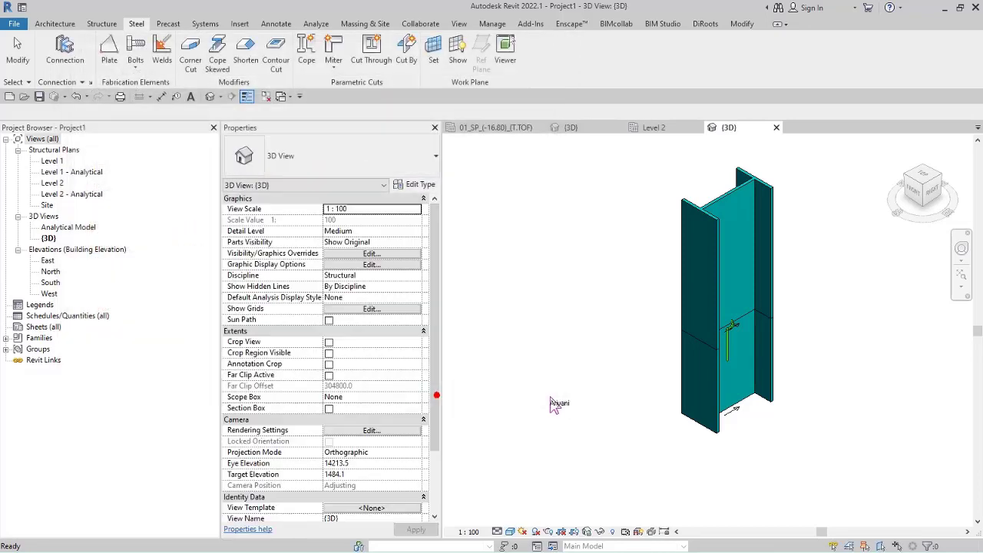
Change the generic connection between the columns to the Splice joint type and set the 3D view's detail level to Fine
{"action": "left_click", "coordinate": [734, 338]}
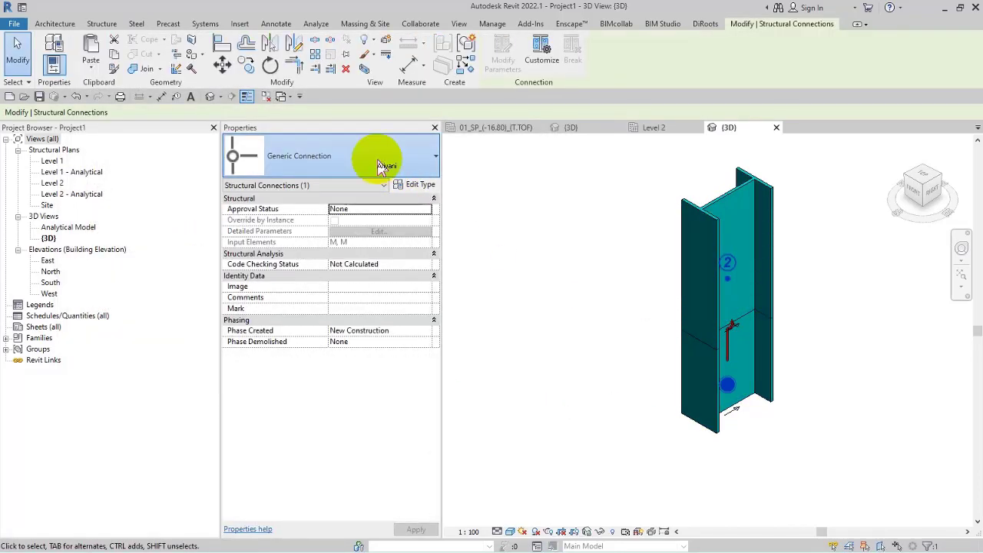
{"action": "left_click", "coordinate": [382, 168]}
{"action": "left_click", "coordinate": [308, 257]}
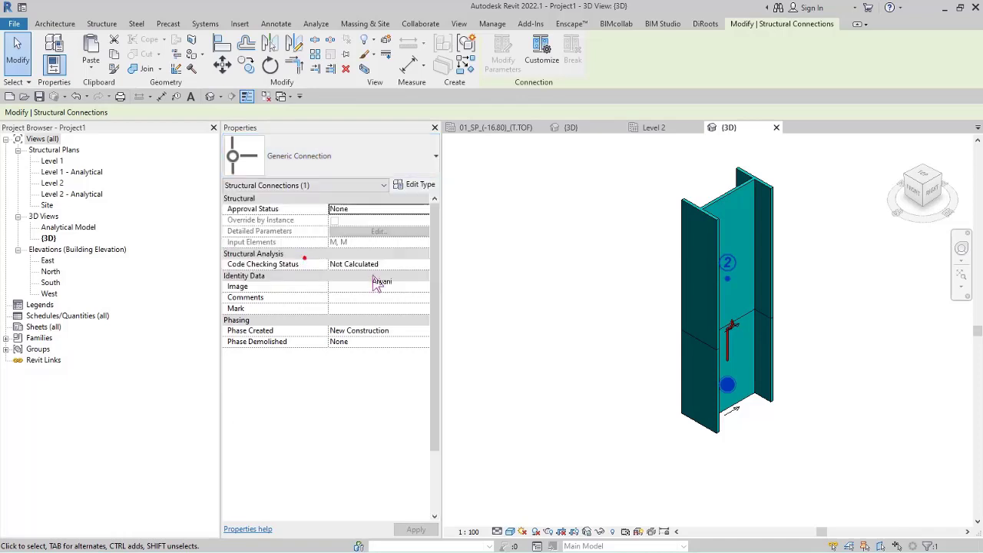
{"action": "left_click", "coordinate": [565, 298]}
{"action": "left_click", "coordinate": [497, 531]}
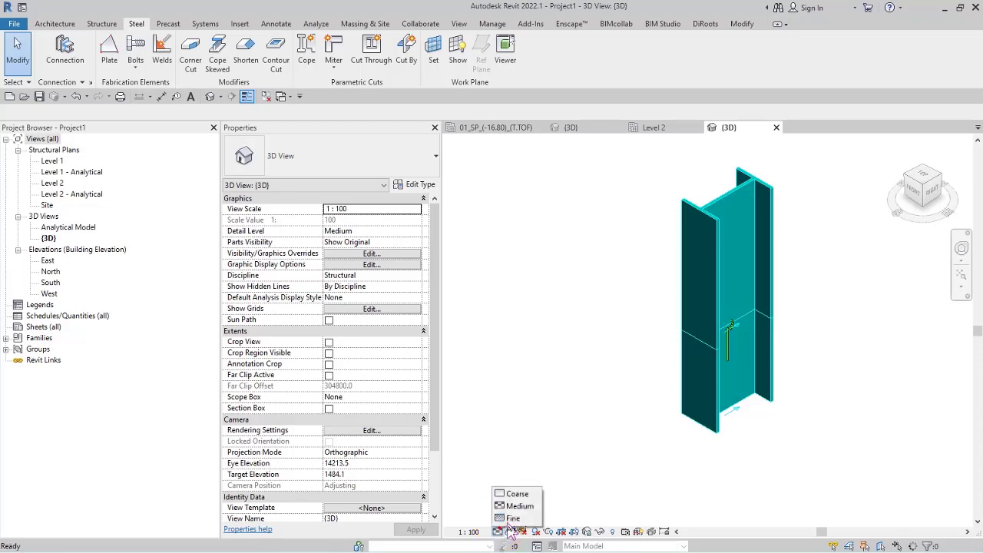
{"action": "left_click", "coordinate": [525, 514]}
{"action": "middle_click_drag", "start_coordinate": [601, 381], "coordinate": [573, 385], "text": "shift"}
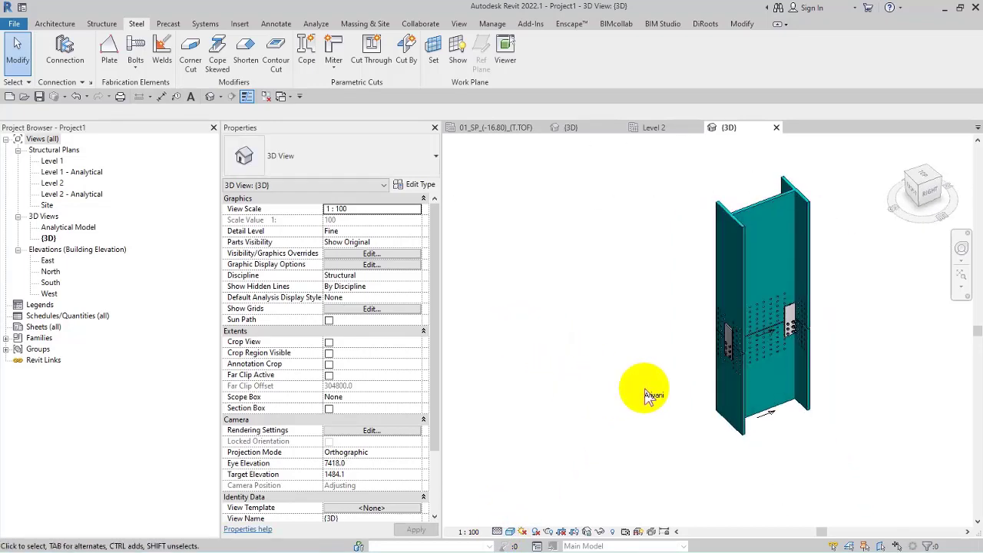
{"action": "scroll", "coordinate": [793, 378], "scroll_direction": "up", "scroll_amount": 2}
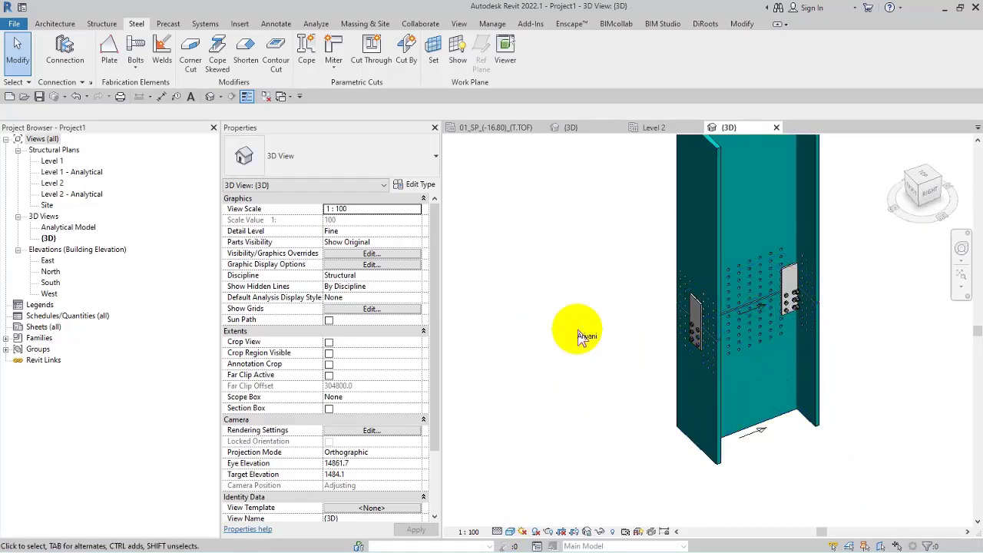
{"action": "middle_click_drag", "start_coordinate": [581, 331], "coordinate": [625, 338]}
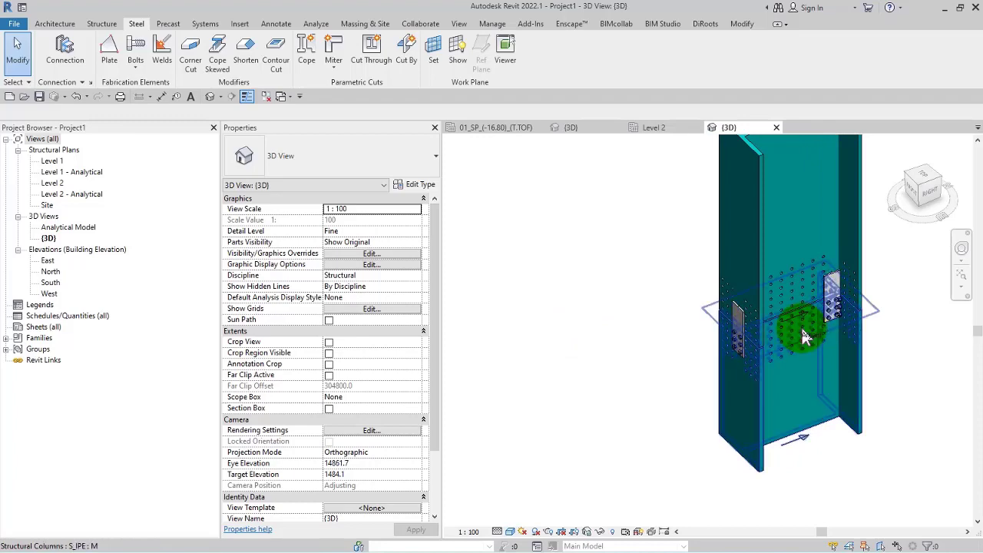
Delete the splice joint connection between the two columns, keeping both column segments
{"action": "left_click", "coordinate": [730, 304]}
{"action": "left_click", "coordinate": [680, 303]}
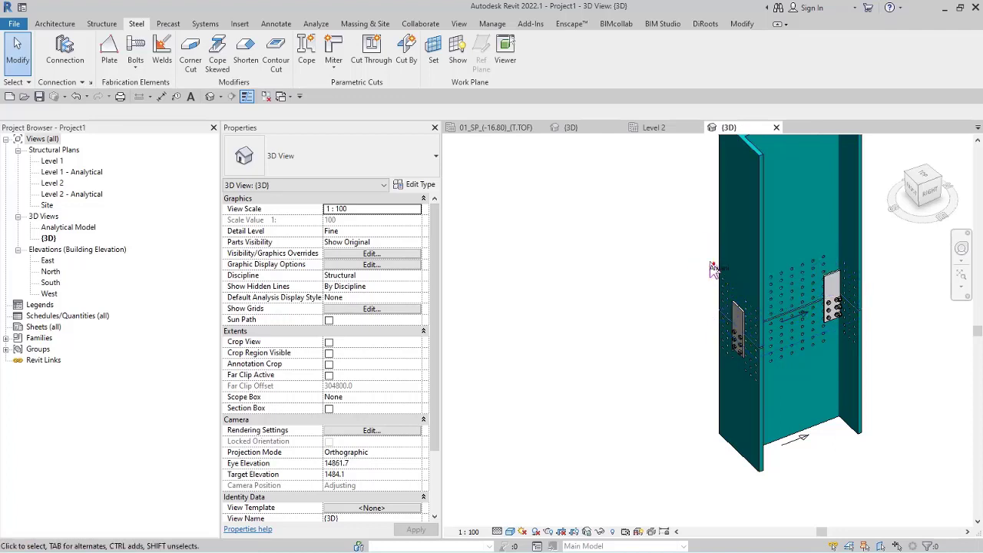
{"action": "left_click", "coordinate": [728, 310]}
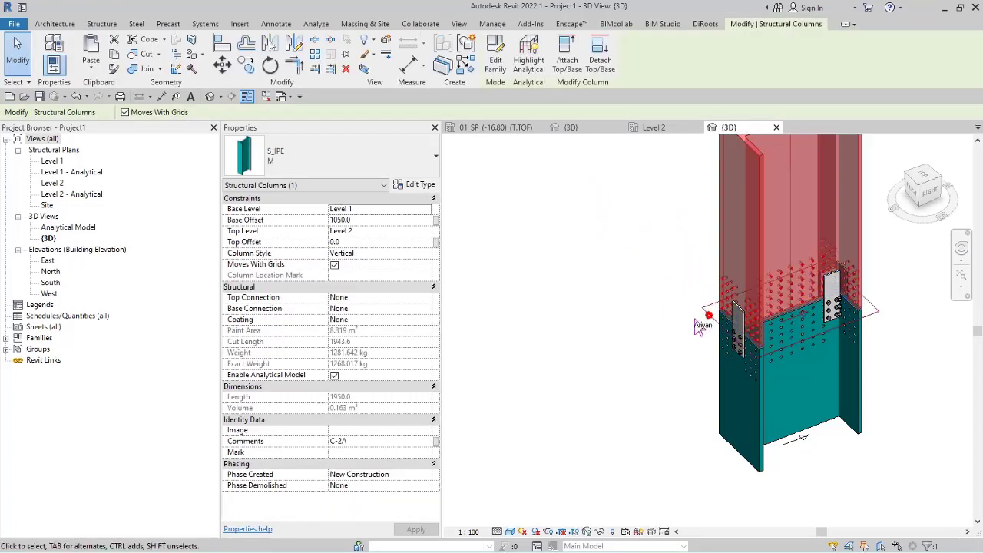
{"action": "left_click", "coordinate": [684, 321]}
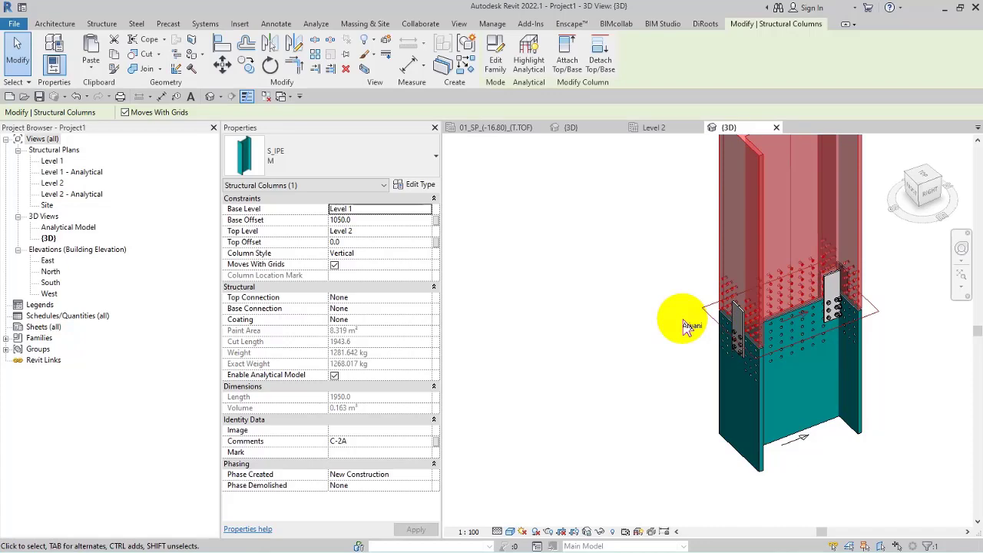
{"action": "left_click", "coordinate": [663, 317]}
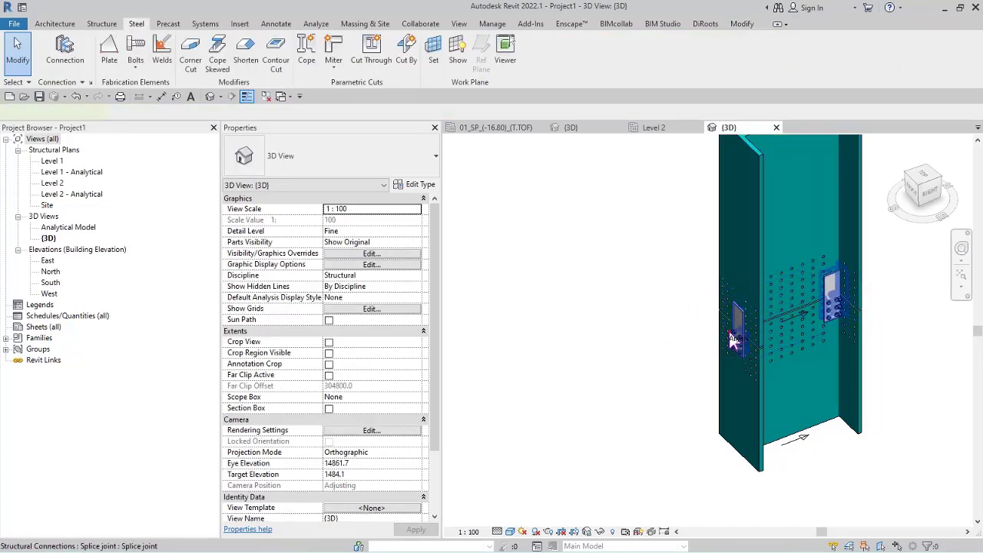
{"action": "left_click", "coordinate": [734, 342]}
{"action": "left_click", "coordinate": [646, 324]}
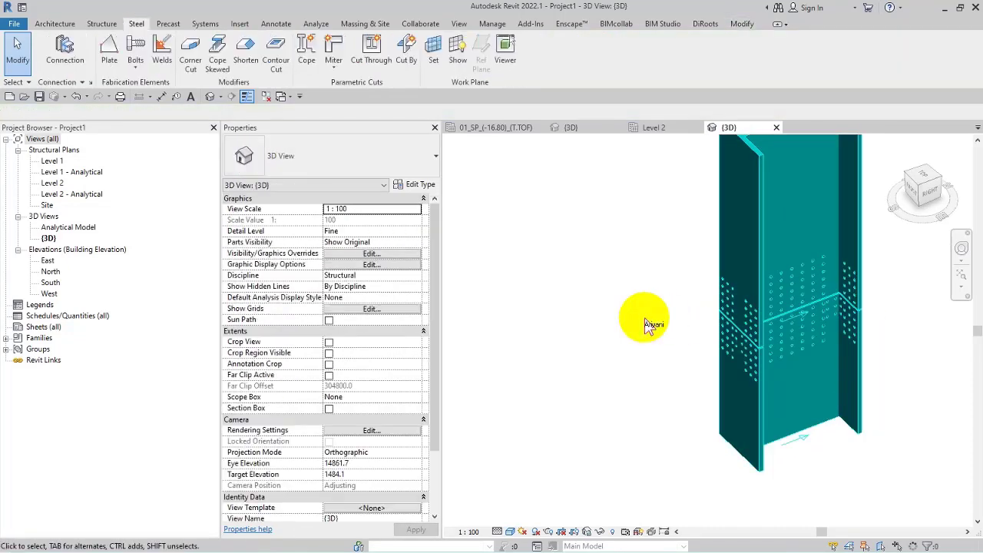
Delete the leftover bolt hole patterns in the webs and flanges of both column segments
{"action": "middle_click_drag", "start_coordinate": [644, 302], "coordinate": [653, 325]}
{"action": "left_click_drag", "start_coordinate": [617, 226], "coordinate": [914, 438]}
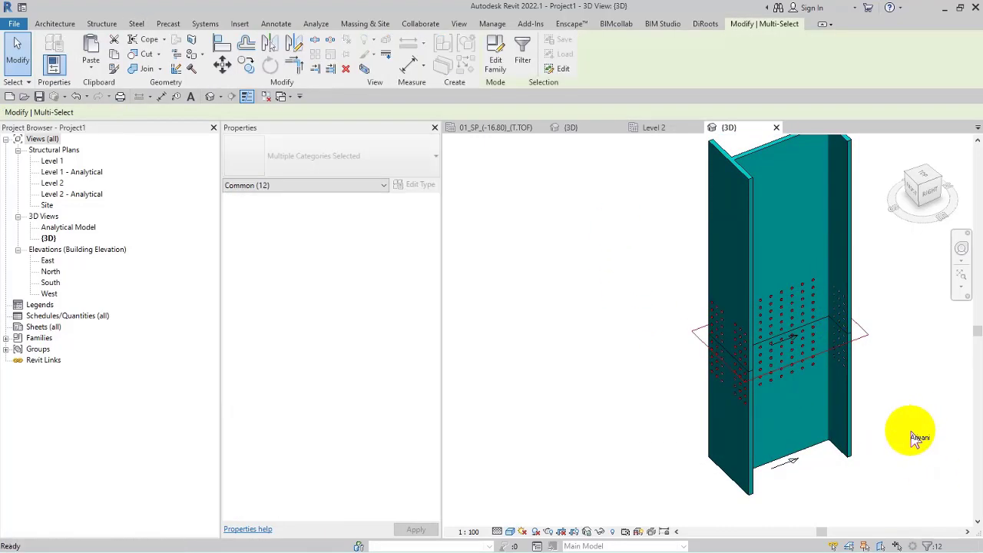
{"action": "left_click", "coordinate": [914, 438]}
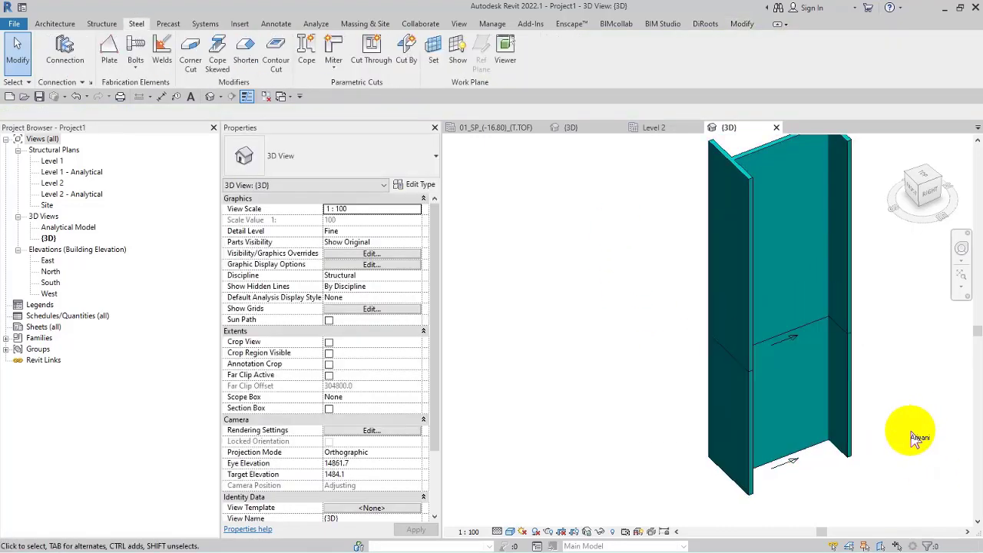
Place a new Splice joint connection between the lower and upper column segments
{"action": "left_click", "coordinate": [82, 65]}
{"action": "left_click", "coordinate": [299, 172]}
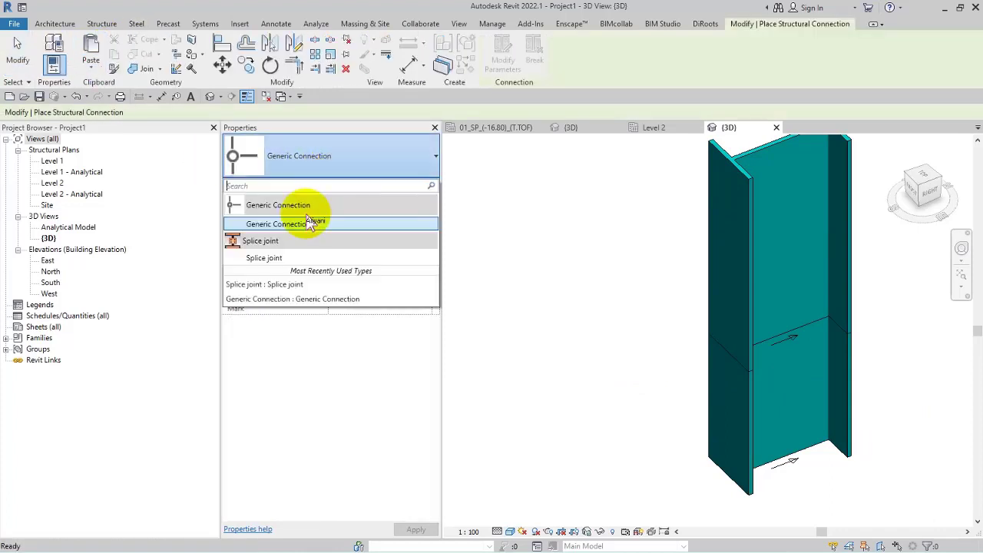
{"action": "left_click", "coordinate": [270, 260]}
{"action": "left_click_drag", "start_coordinate": [865, 295], "coordinate": [827, 368]}
{"action": "key", "text": "Return"}
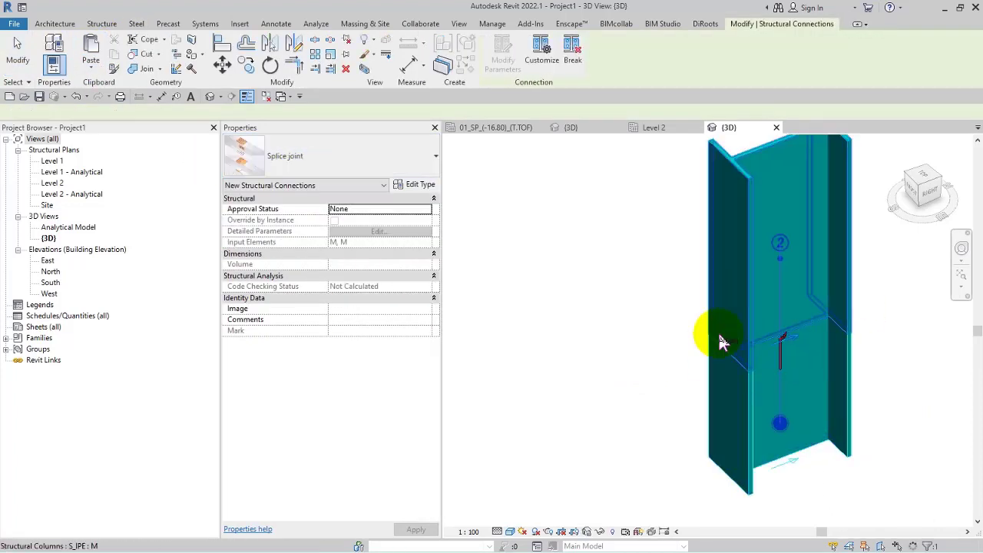
{"action": "left_click", "coordinate": [653, 322]}
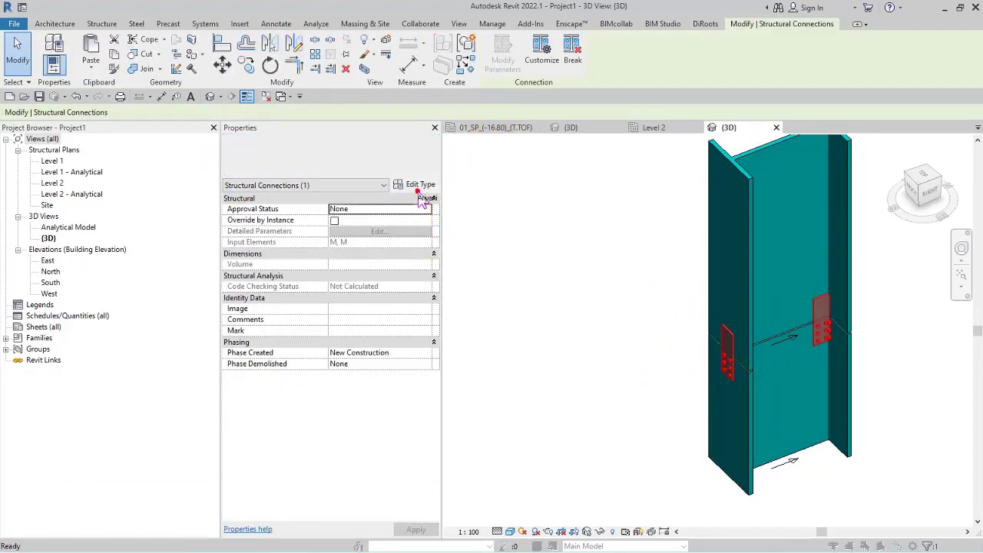
Open the splice joint's type properties and examine the Type 'M to M' column field splice details in AutoCAD
{"action": "left_click", "coordinate": [421, 189]}
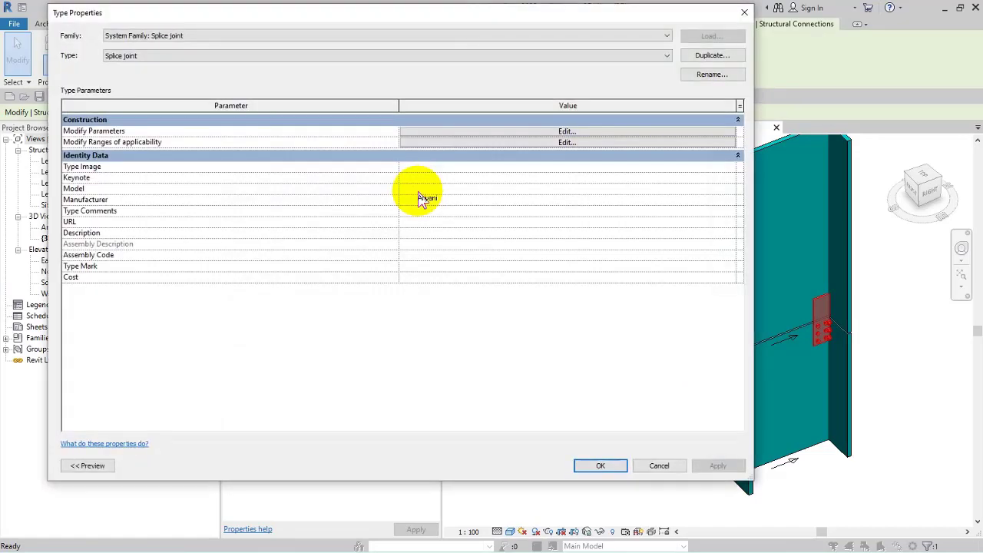
{"action": "left_click", "coordinate": [713, 56]}
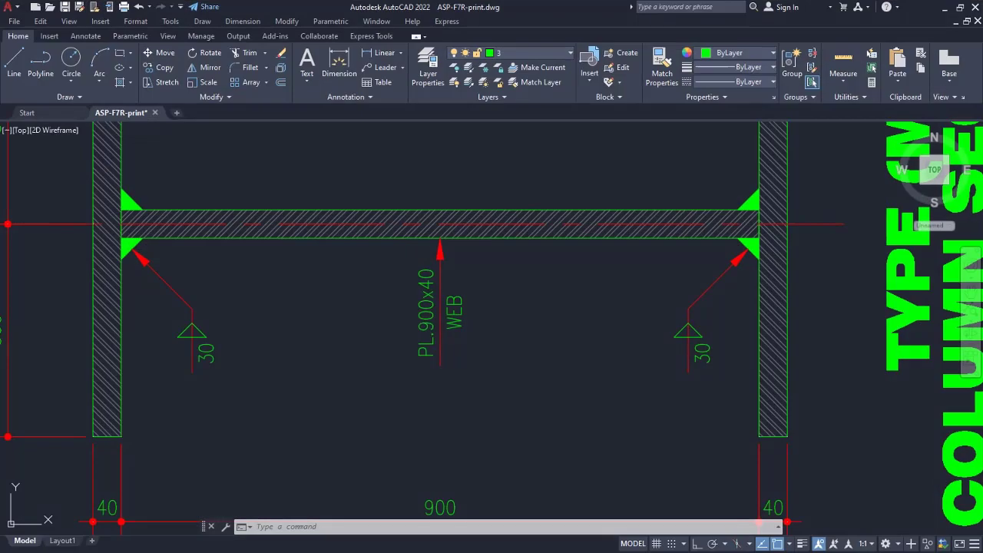
{"action": "scroll", "coordinate": [476, 359], "scroll_direction": "down", "scroll_amount": 10}
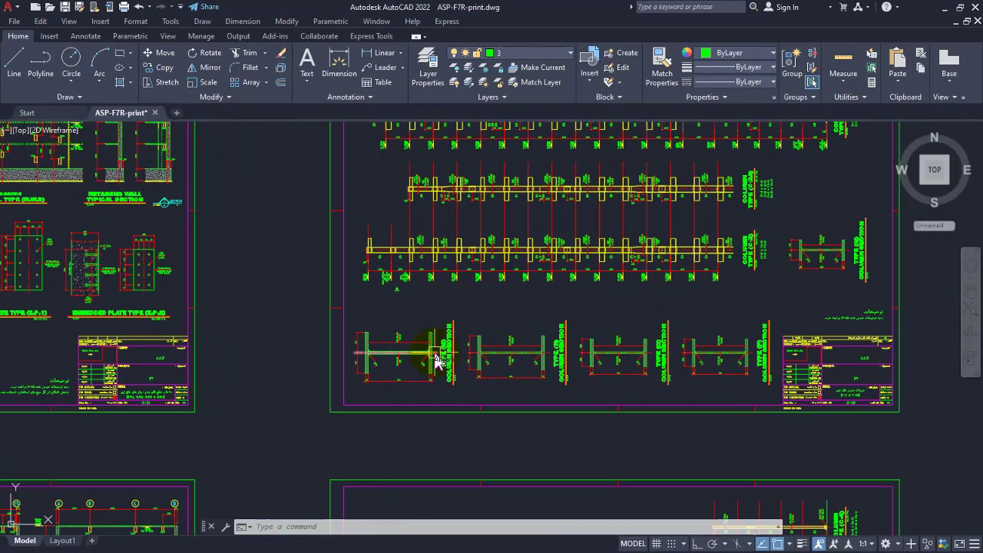
{"action": "scroll", "coordinate": [437, 361], "scroll_direction": "up", "scroll_amount": 8}
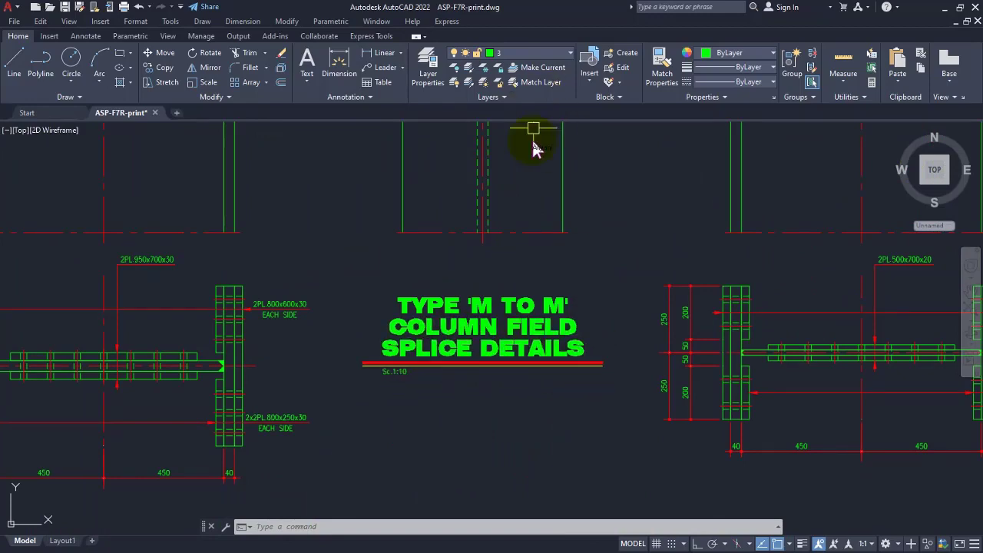
{"action": "scroll", "coordinate": [513, 258], "scroll_direction": "down", "scroll_amount": 1}
{"action": "middle_click_drag", "start_coordinate": [516, 259], "coordinate": [616, 527]}
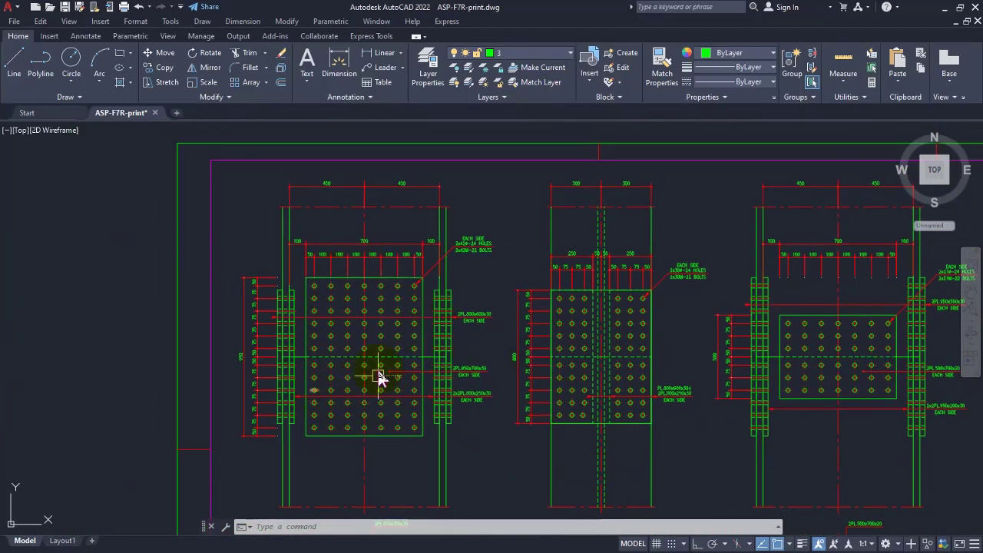
{"action": "scroll", "coordinate": [382, 361], "scroll_direction": "up", "scroll_amount": 4}
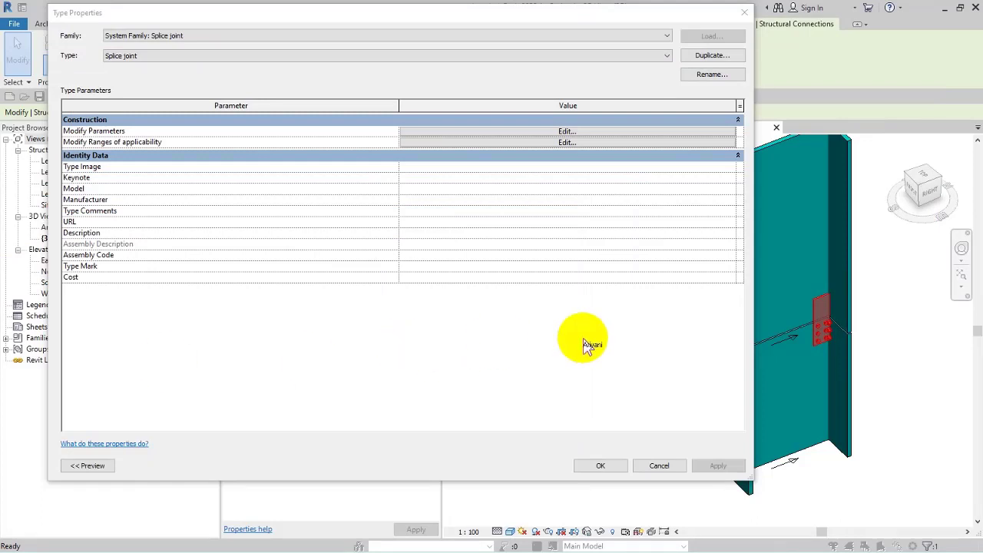
Duplicate the splice joint type in Revit under the name M-M
{"action": "left_click", "coordinate": [712, 56]}
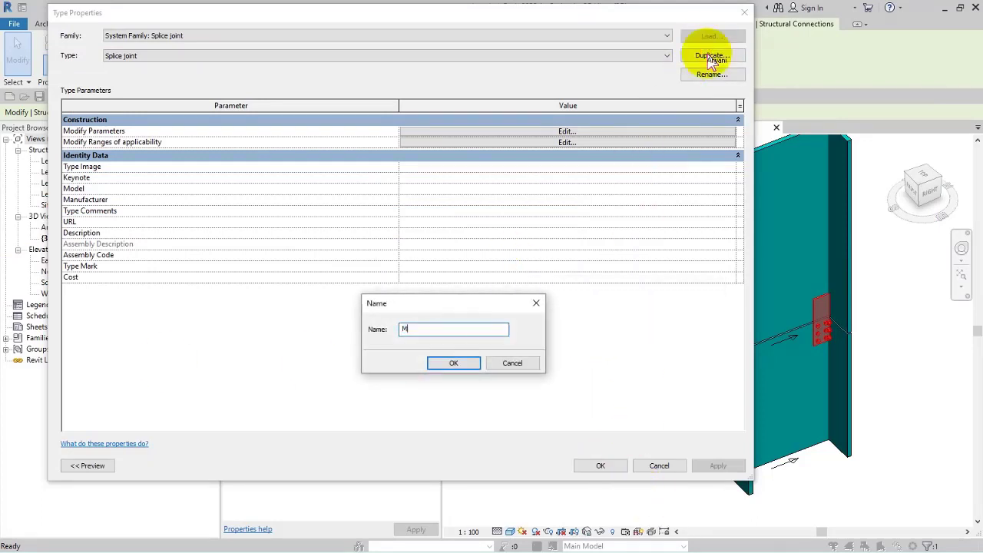
{"action": "type", "text": "M-M"}
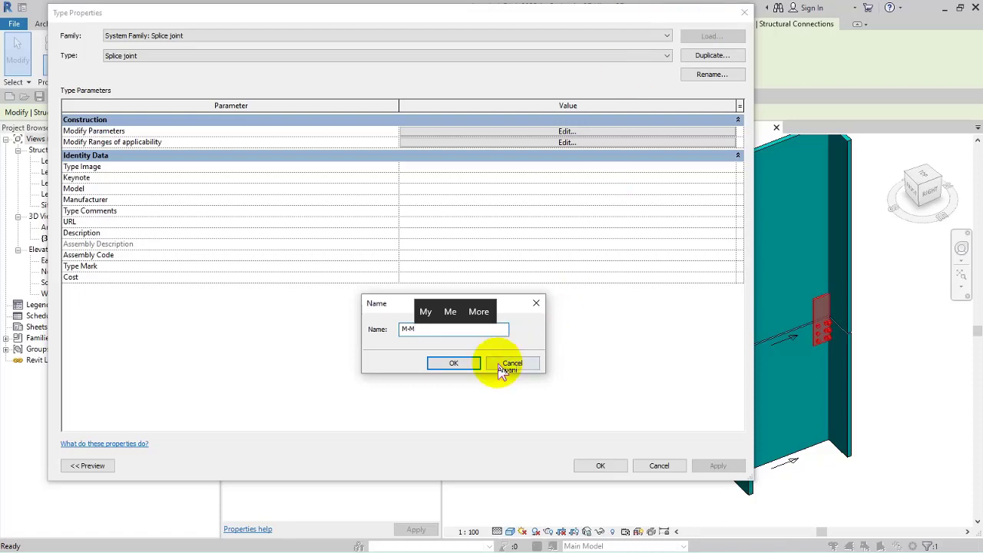
{"action": "left_click", "coordinate": [459, 363]}
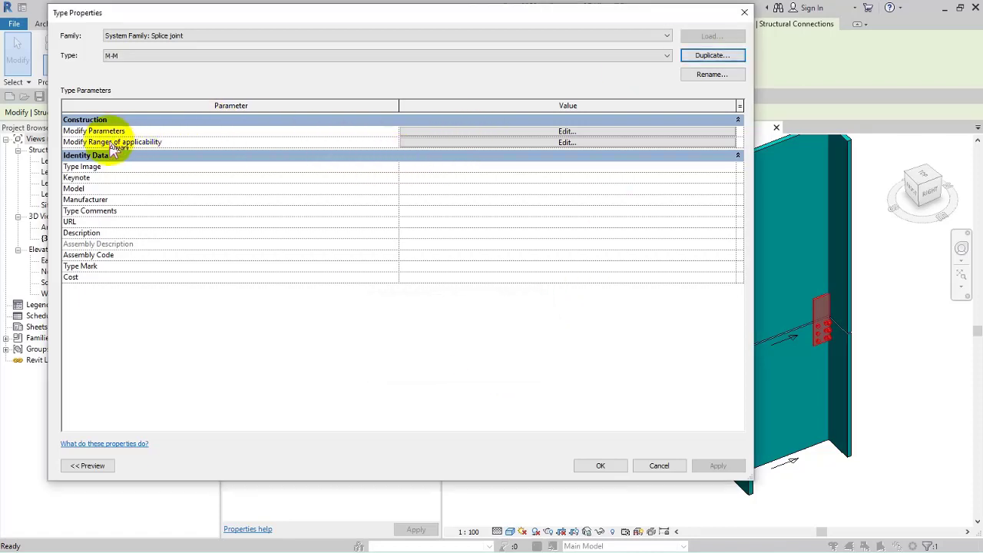
Open the M-M type's connection parameters for editing, and enlarge and reposition the dialog so it fits fully on screen
{"action": "left_click", "coordinate": [434, 142]}
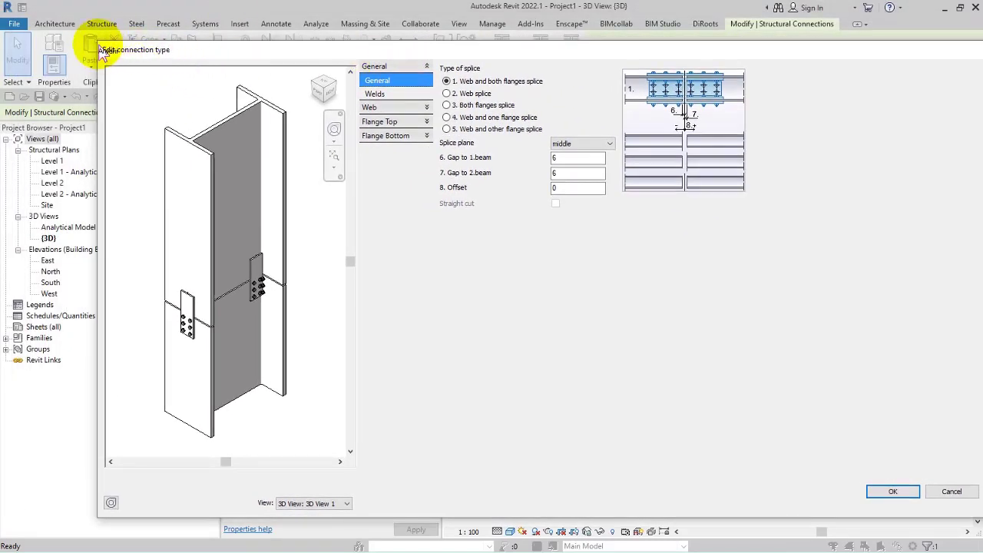
{"action": "left_click_drag", "start_coordinate": [99, 48], "coordinate": [366, 57]}
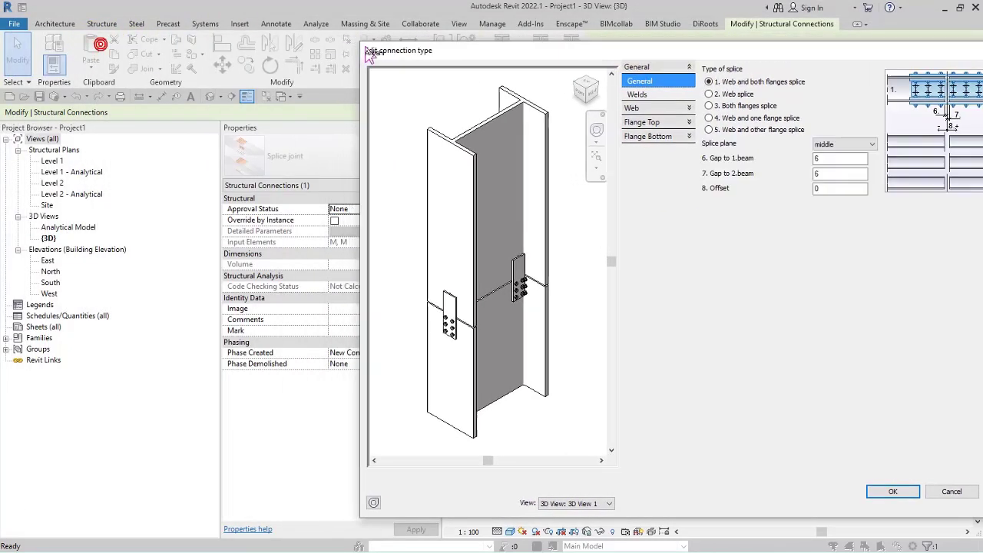
{"action": "left_click_drag", "start_coordinate": [498, 56], "coordinate": [117, 54]}
{"action": "left_click", "coordinate": [698, 299]}
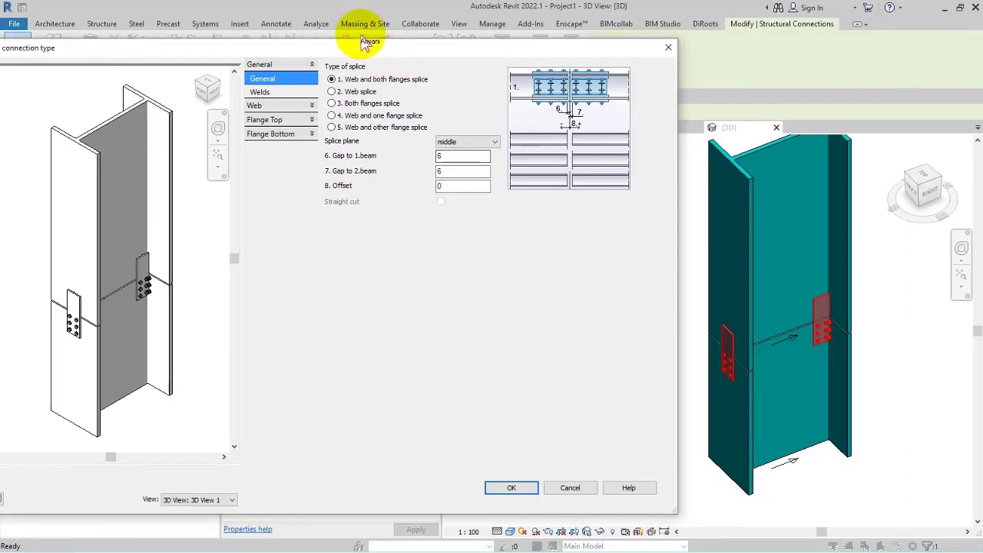
{"action": "left_click_drag", "start_coordinate": [362, 47], "coordinate": [559, 1]}
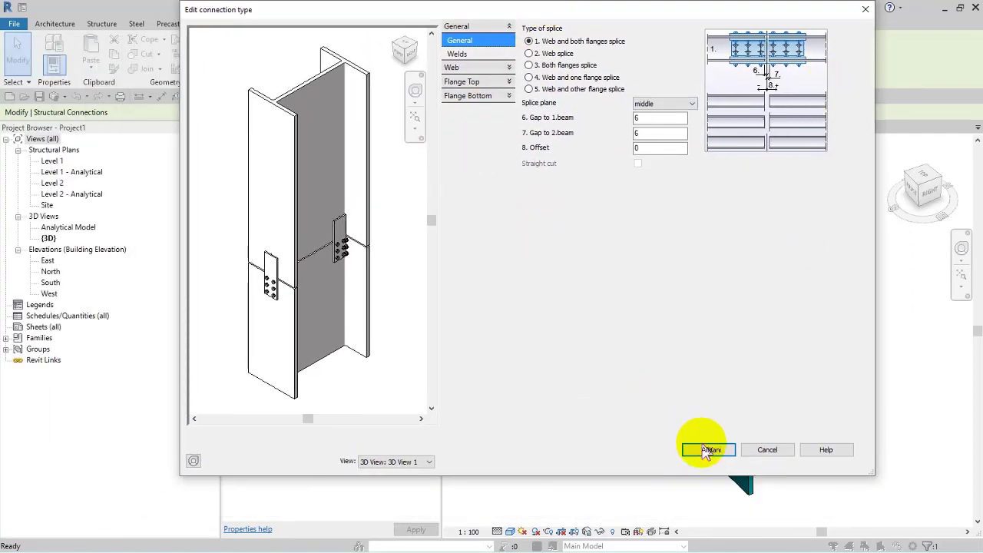
{"action": "left_click_drag", "start_coordinate": [873, 474], "coordinate": [885, 492]}
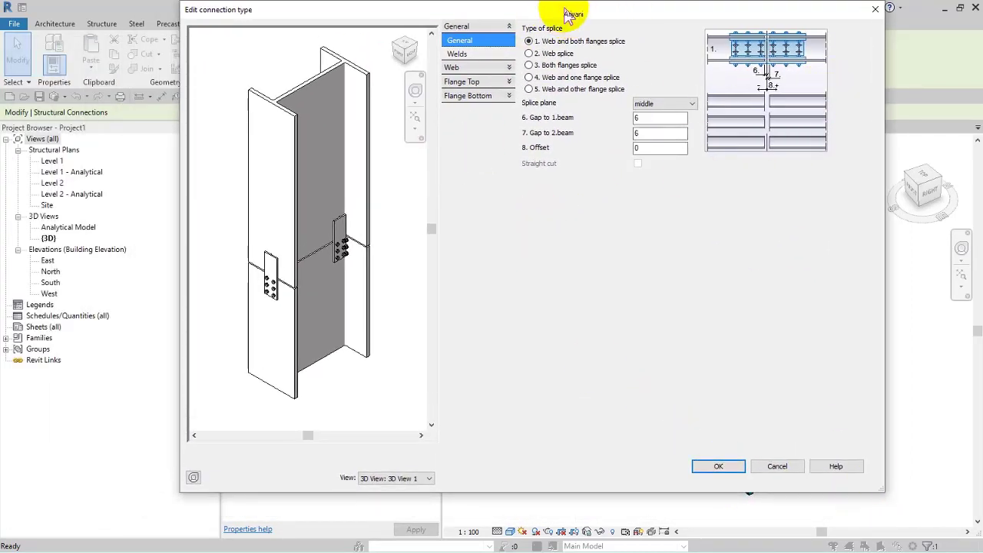
{"action": "left_click_drag", "start_coordinate": [571, 10], "coordinate": [539, 45]}
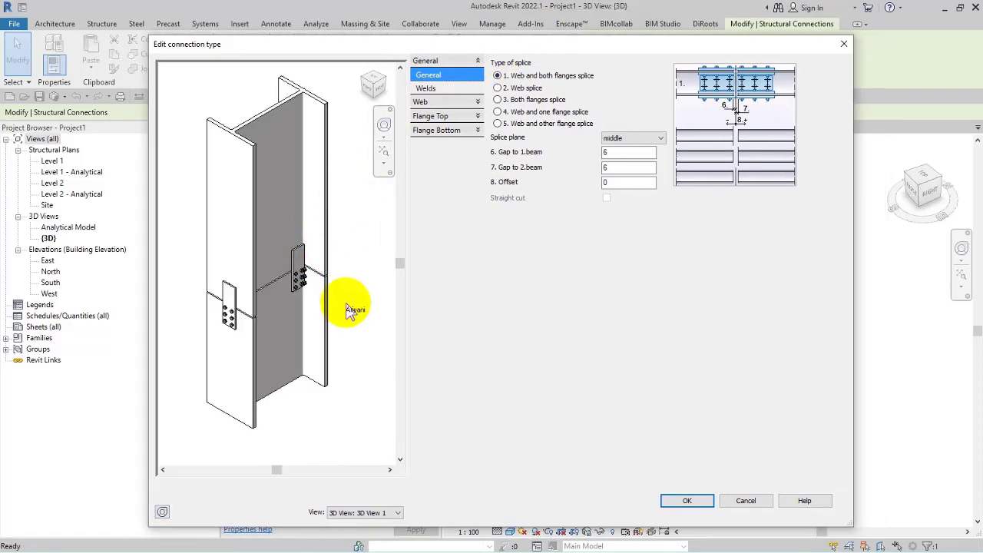
Try placing the splice plane by 1.beam, and restore it to middle
{"action": "middle_click_drag", "start_coordinate": [346, 305], "coordinate": [324, 270], "text": "shift"}
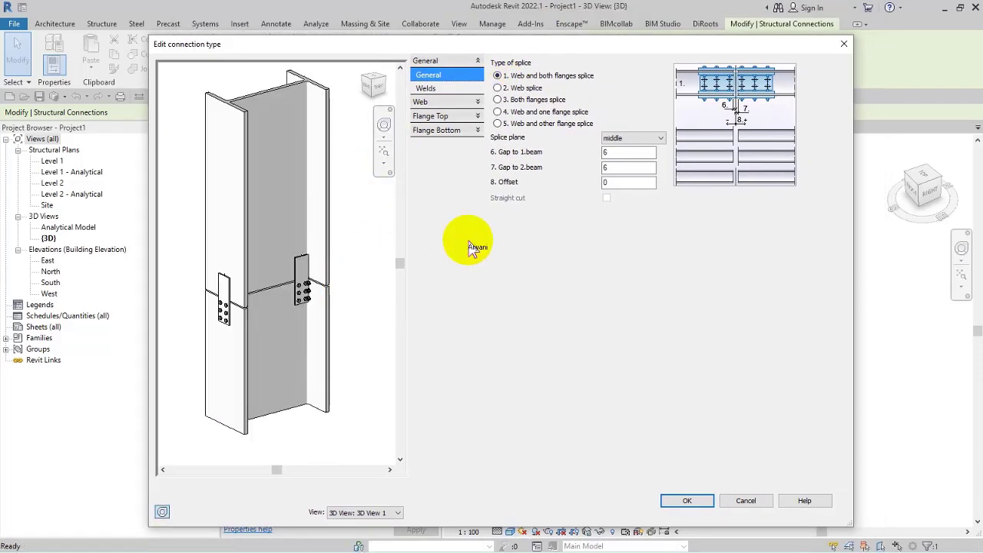
{"action": "left_click", "coordinate": [635, 139]}
{"action": "left_click", "coordinate": [632, 157]}
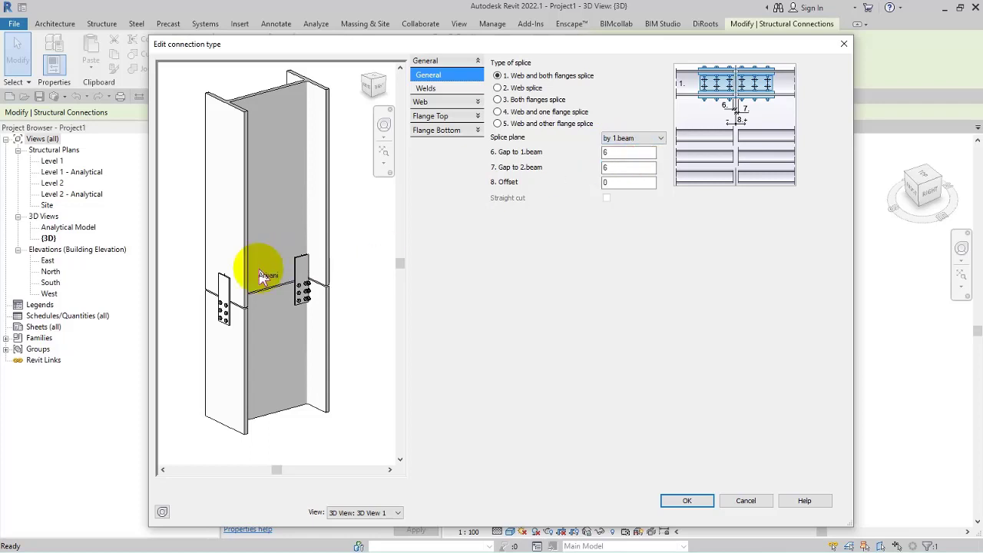
{"action": "mouse_move", "coordinate": [258, 277]}
{"action": "middle_mouse_down", "text": "shift"}
{"action": "mouse_move", "coordinate": [250, 295]}
{"action": "mouse_move", "coordinate": [255, 281]}
{"action": "middle_mouse_up", "text": "shift"}
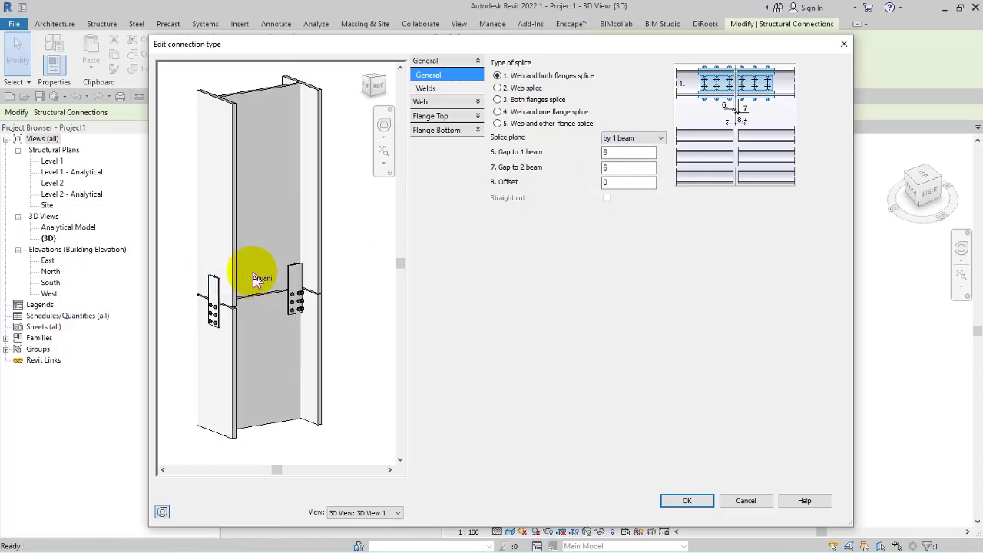
{"action": "left_click", "coordinate": [633, 139]}
{"action": "left_click", "coordinate": [650, 152]}
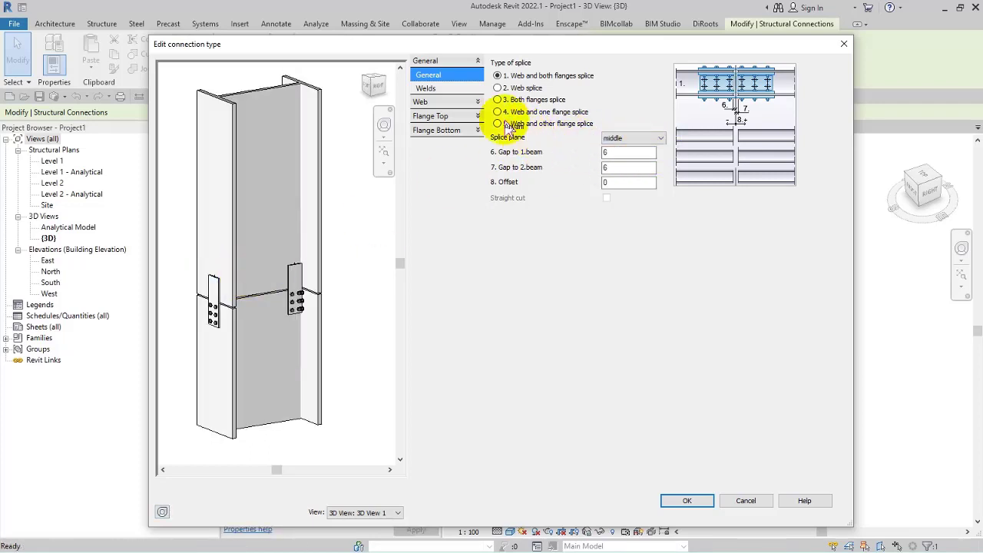
Keep the web plates on both sides of the web and make their connection type both bolted
{"action": "left_click", "coordinate": [436, 89]}
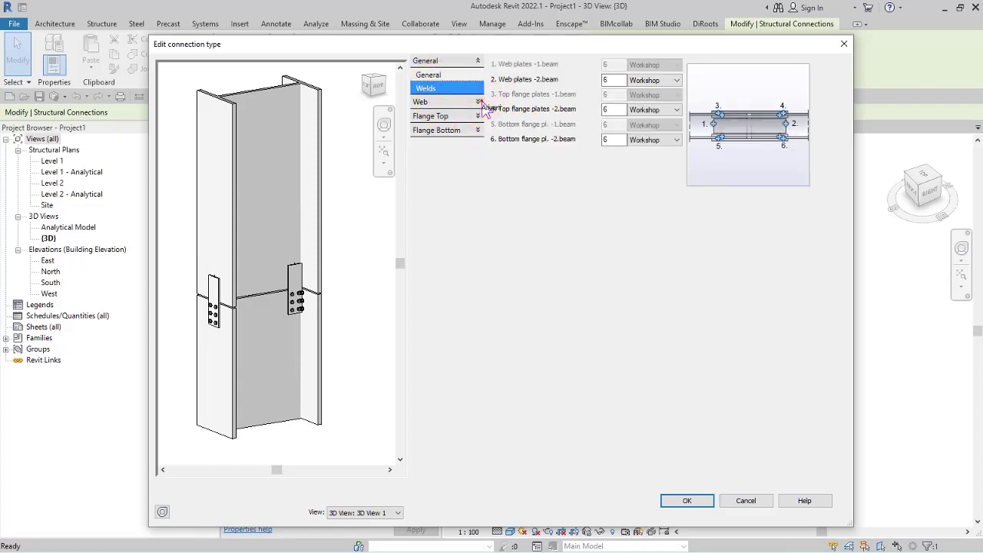
{"action": "left_click", "coordinate": [463, 102]}
{"action": "left_click", "coordinate": [442, 89]}
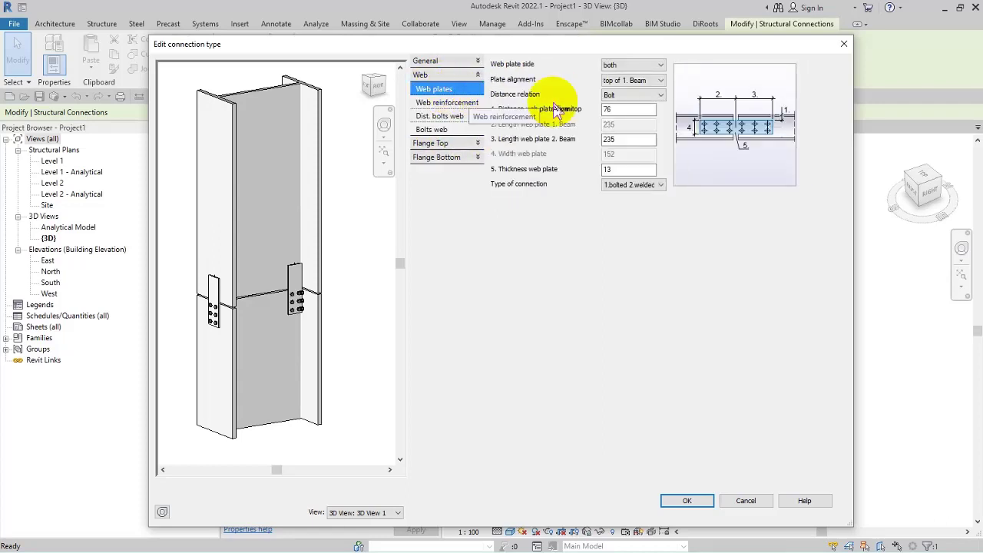
{"action": "left_click", "coordinate": [637, 65]}
{"action": "left_click", "coordinate": [641, 76]}
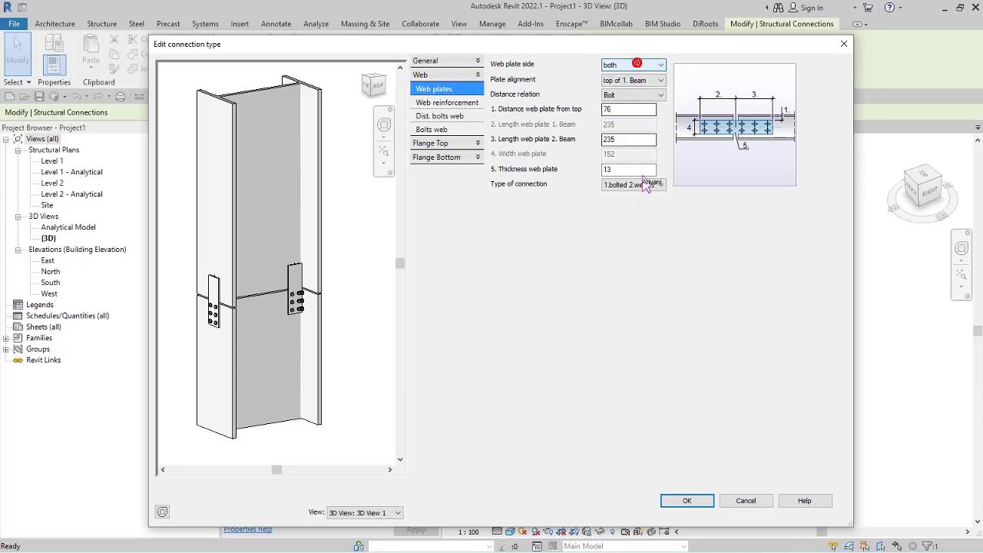
{"action": "left_click", "coordinate": [638, 184]}
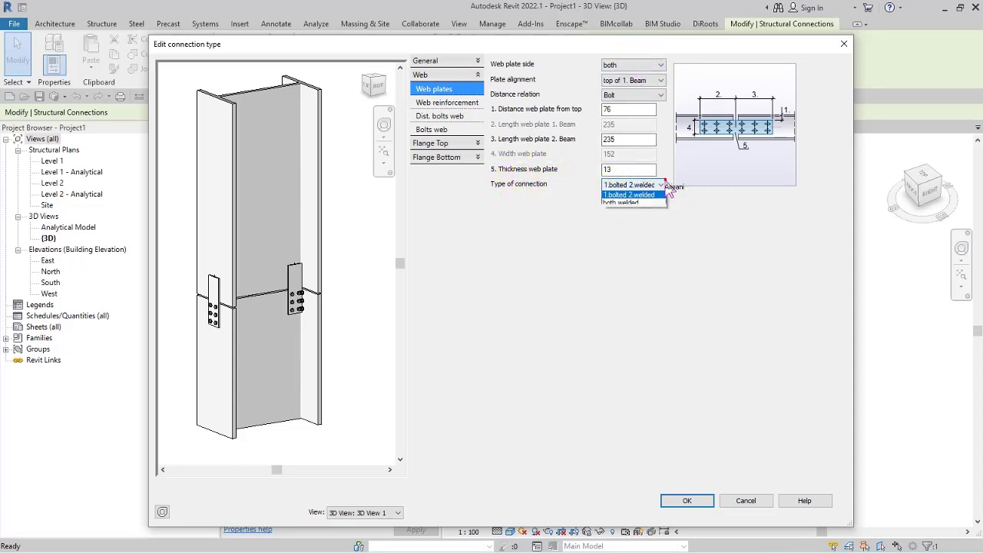
{"action": "left_click", "coordinate": [653, 197]}
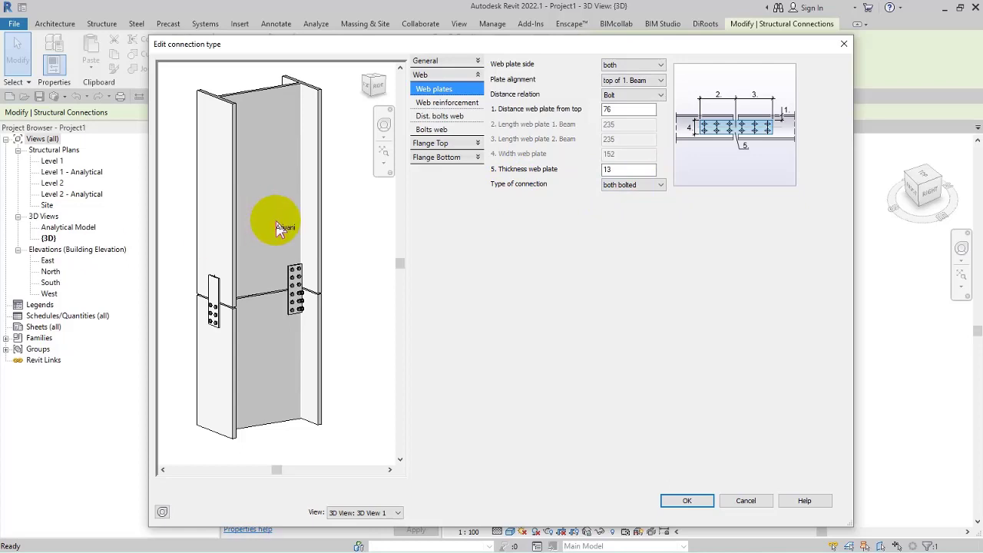
Keep the web plates aligned to the top of 1. Beam and set their distance from top to 0
{"action": "left_click_drag", "start_coordinate": [275, 227], "coordinate": [201, 305], "text": "shift"}
{"action": "middle_click_drag", "start_coordinate": [201, 298], "coordinate": [307, 303], "text": "shift"}
{"action": "scroll", "coordinate": [303, 303], "scroll_direction": "up", "scroll_amount": 3}
{"action": "middle_click_drag", "start_coordinate": [296, 254], "coordinate": [288, 284], "text": "shift"}
{"action": "left_click_drag", "start_coordinate": [292, 290], "coordinate": [340, 259], "text": "shift"}
{"action": "left_click", "coordinate": [636, 80]}
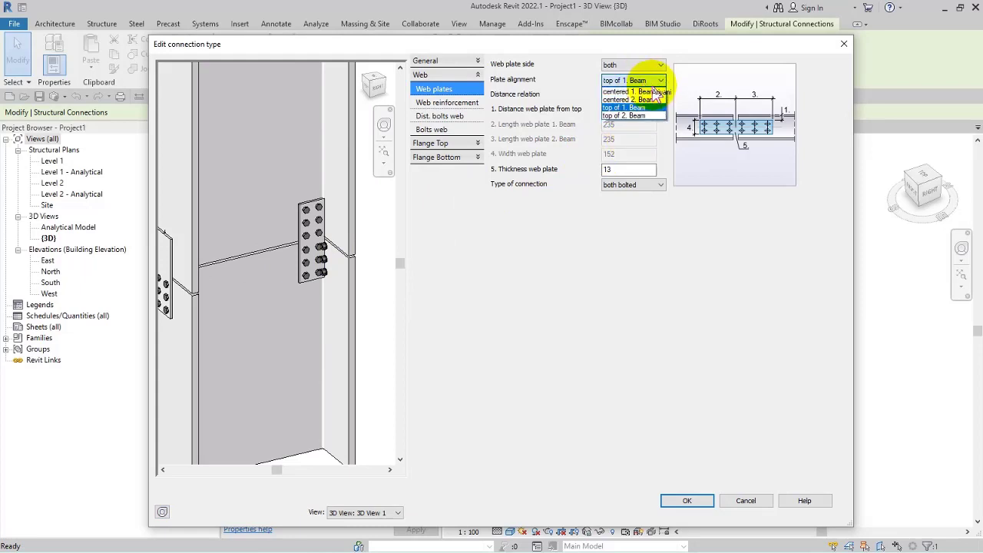
{"action": "left_click", "coordinate": [646, 108]}
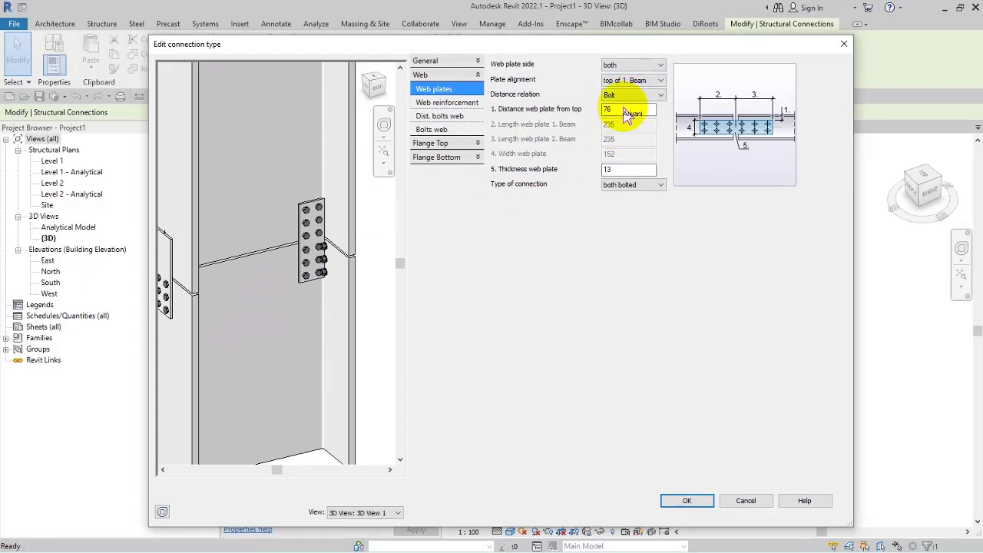
{"action": "left_click_drag", "start_coordinate": [626, 109], "coordinate": [561, 125]}
{"action": "type", "text": "0"}
{"action": "middle_click_drag", "start_coordinate": [329, 227], "coordinate": [288, 266], "text": "shift"}
{"action": "left_click_drag", "start_coordinate": [291, 273], "coordinate": [387, 263]}
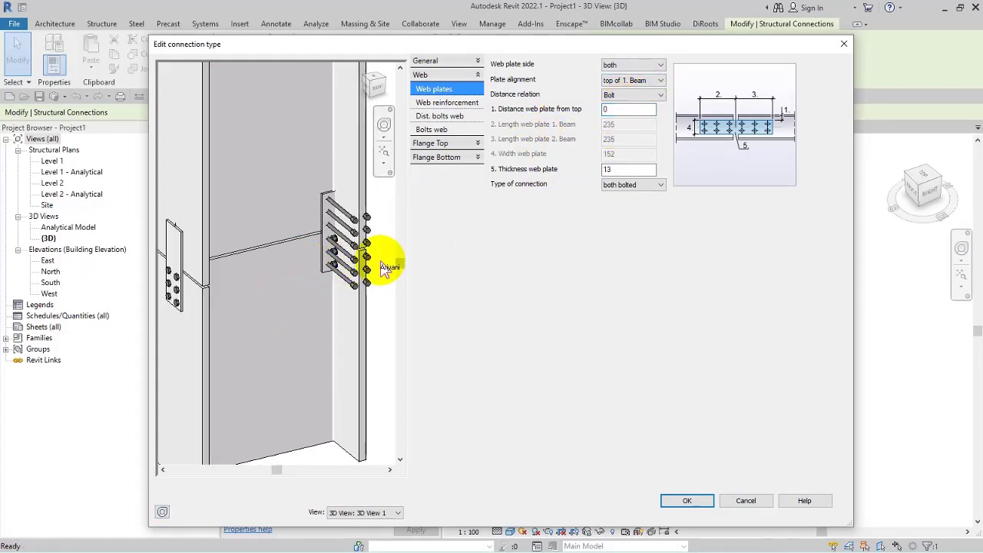
Change the web plate alignment to centered 1. Beam
{"action": "left_click", "coordinate": [641, 96]}
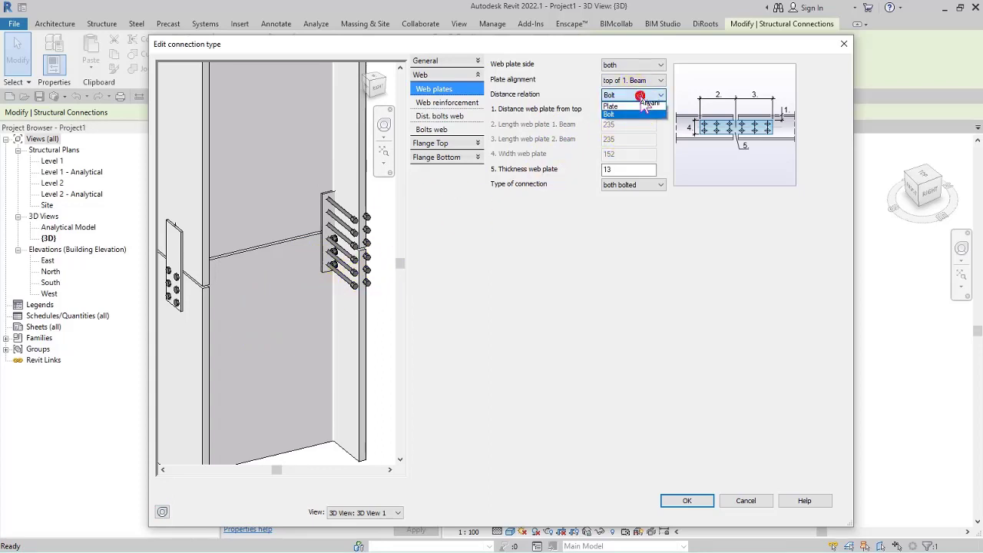
{"action": "left_click", "coordinate": [642, 95]}
{"action": "left_click", "coordinate": [639, 80]}
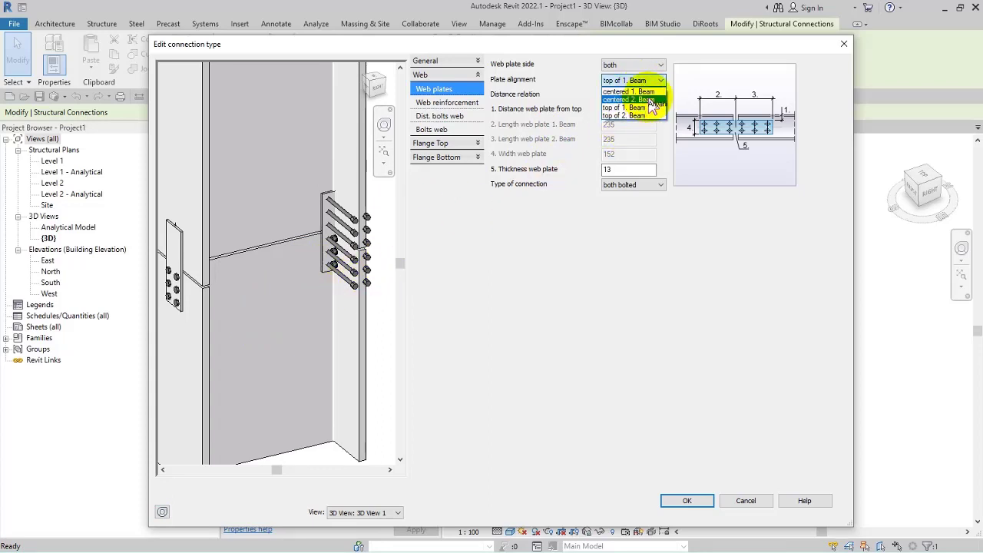
{"action": "left_click", "coordinate": [628, 91]}
{"action": "left_click_drag", "start_coordinate": [325, 264], "coordinate": [346, 226]}
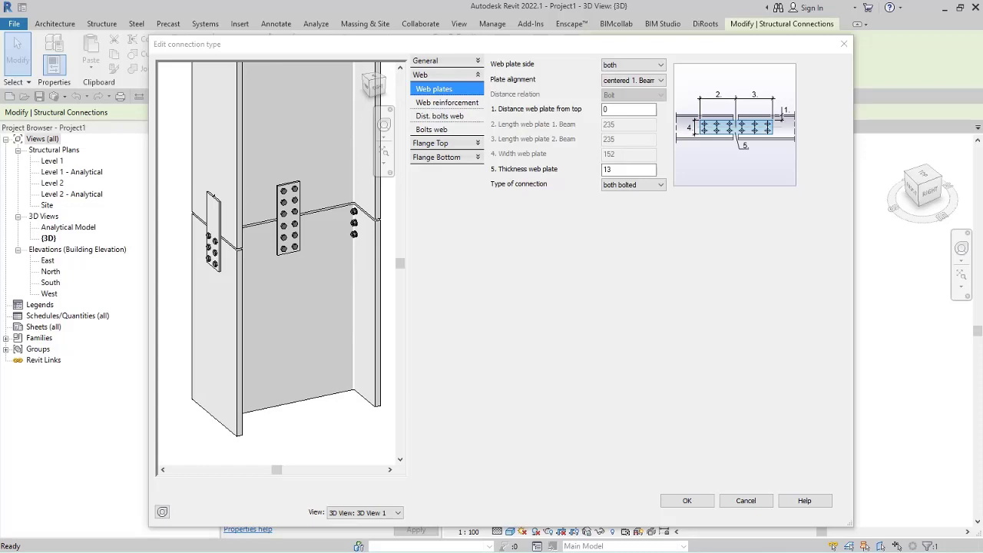
Set the web plate thickness to 30, and review the web reinforcement, bolt distance and web bolt settings
{"action": "double_click", "coordinate": [629, 170]}
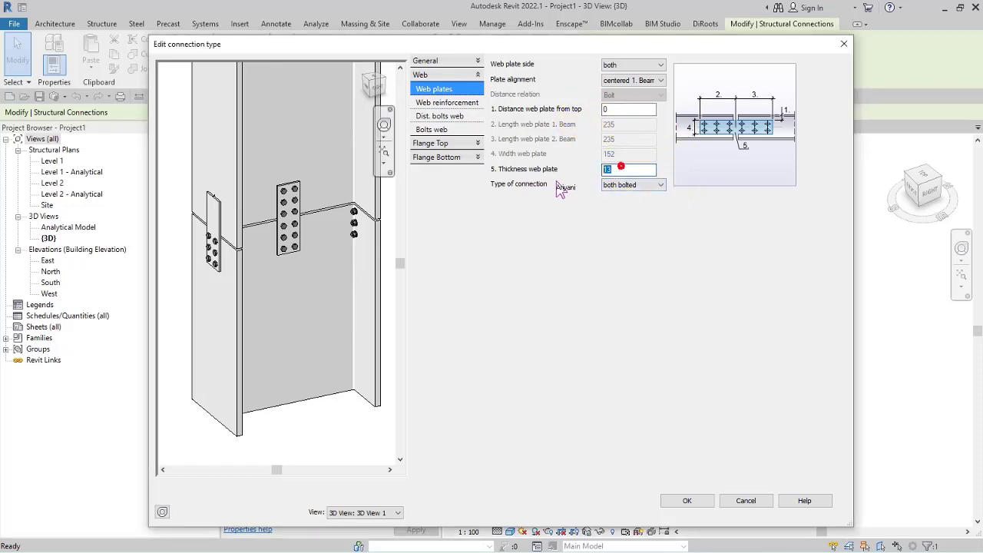
{"action": "type", "text": "3"}
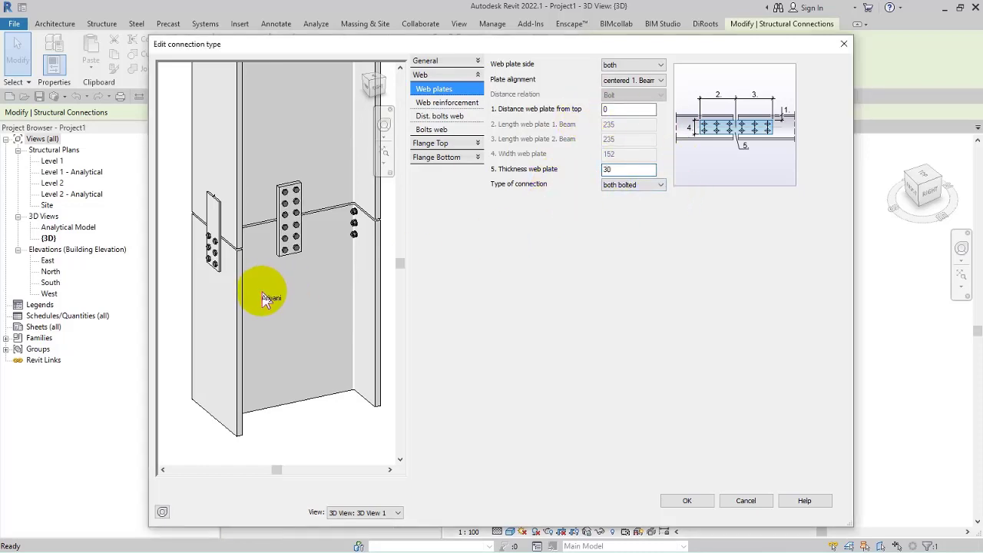
{"action": "left_click", "coordinate": [465, 103]}
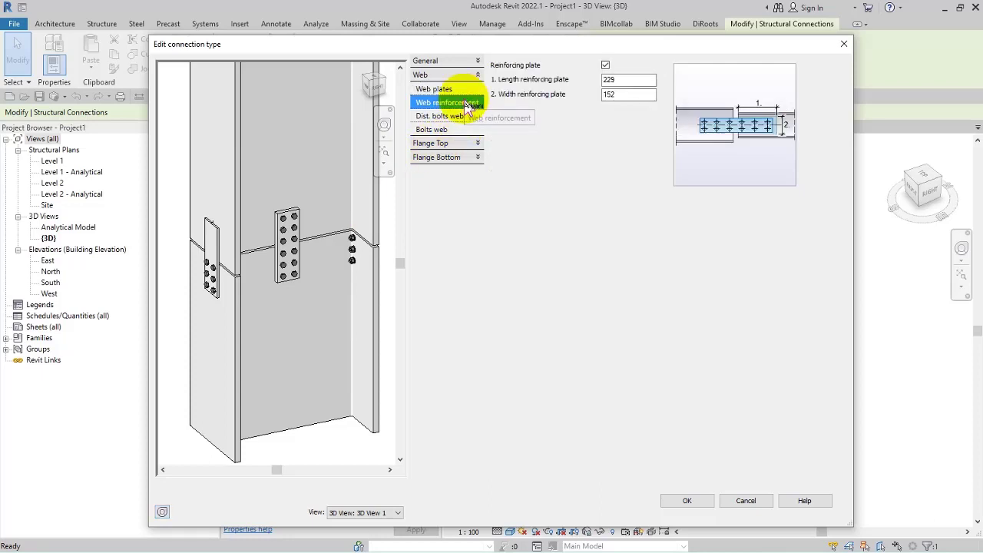
{"action": "left_click", "coordinate": [454, 118]}
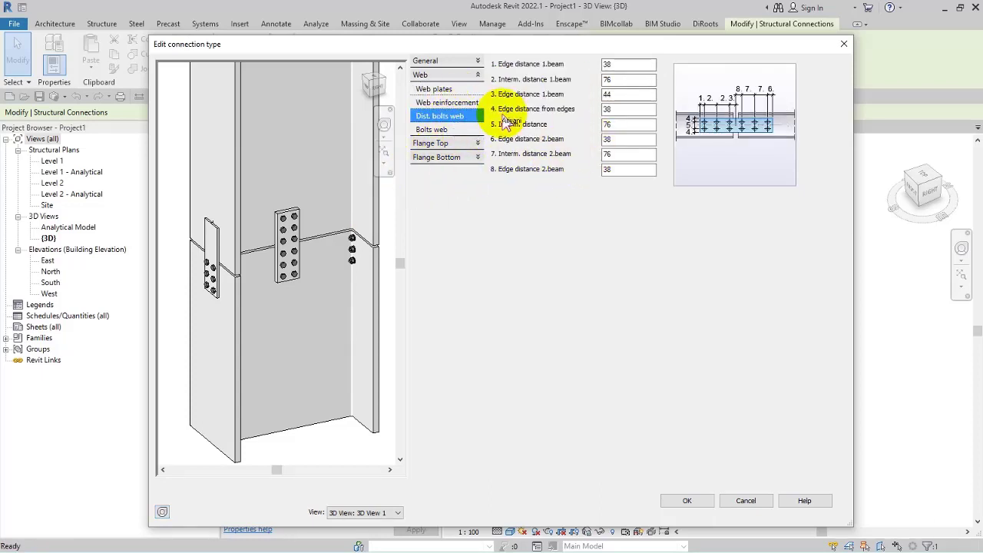
{"action": "left_click", "coordinate": [451, 131]}
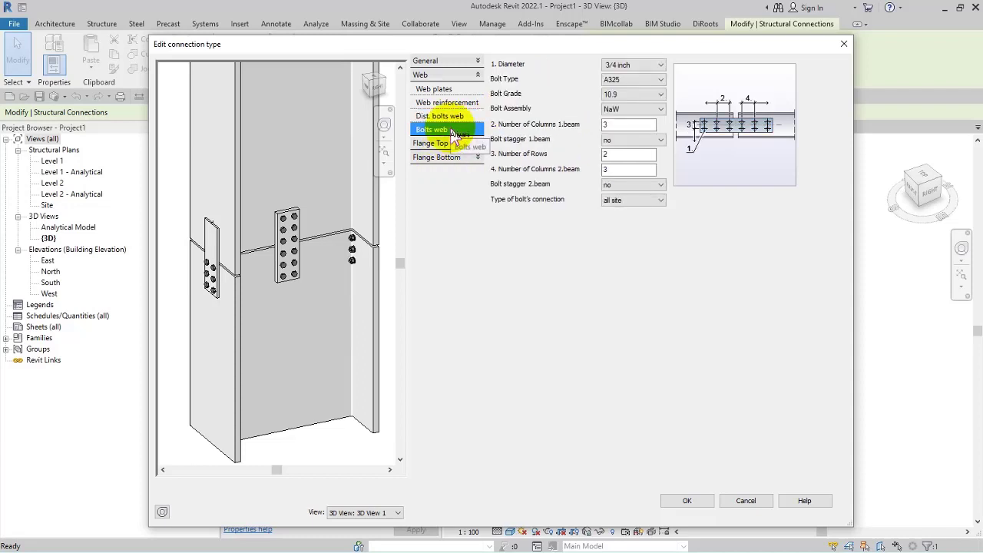
Try the A325M bolt type for the web bolts and check its available diameters
{"action": "left_click", "coordinate": [634, 66]}
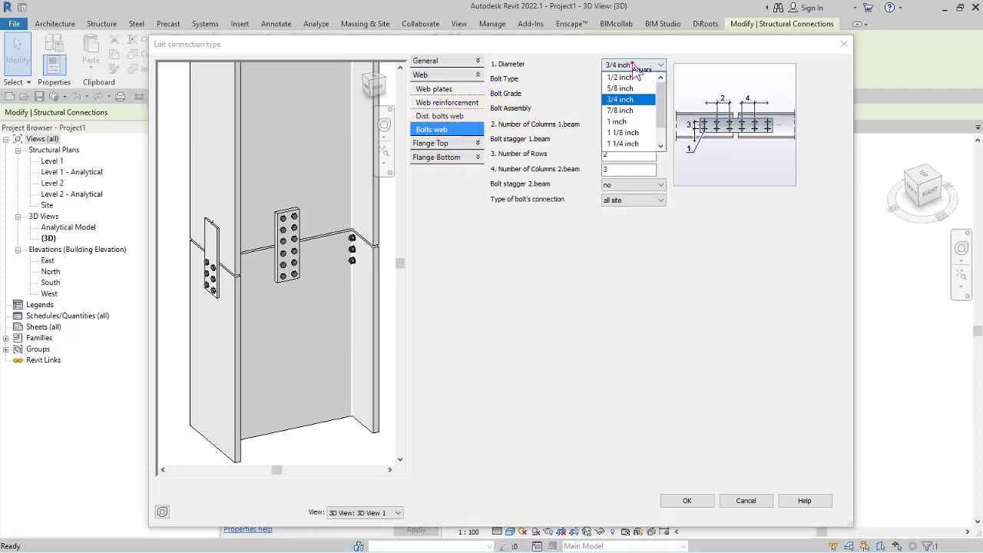
{"action": "left_click", "coordinate": [564, 77]}
{"action": "left_click", "coordinate": [634, 80]}
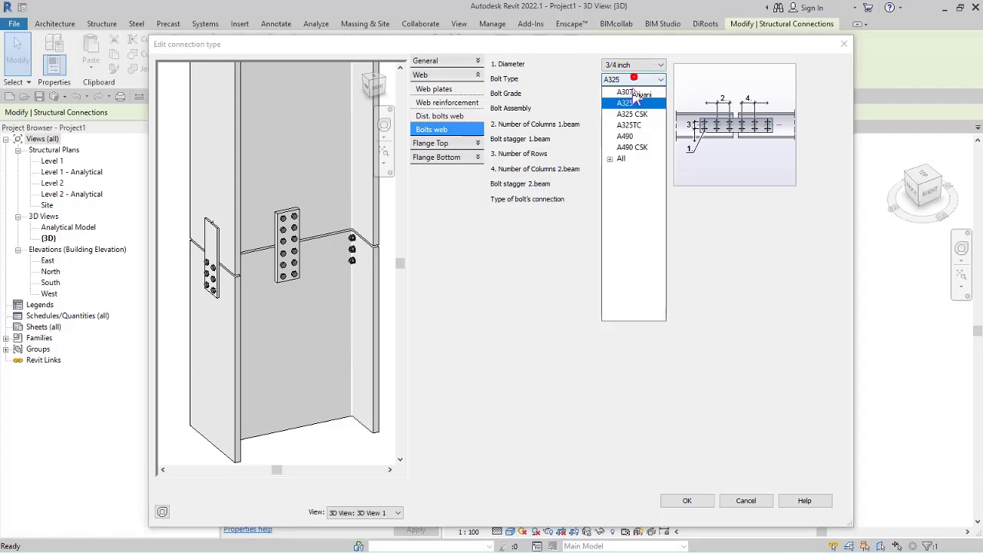
{"action": "left_click", "coordinate": [619, 161]}
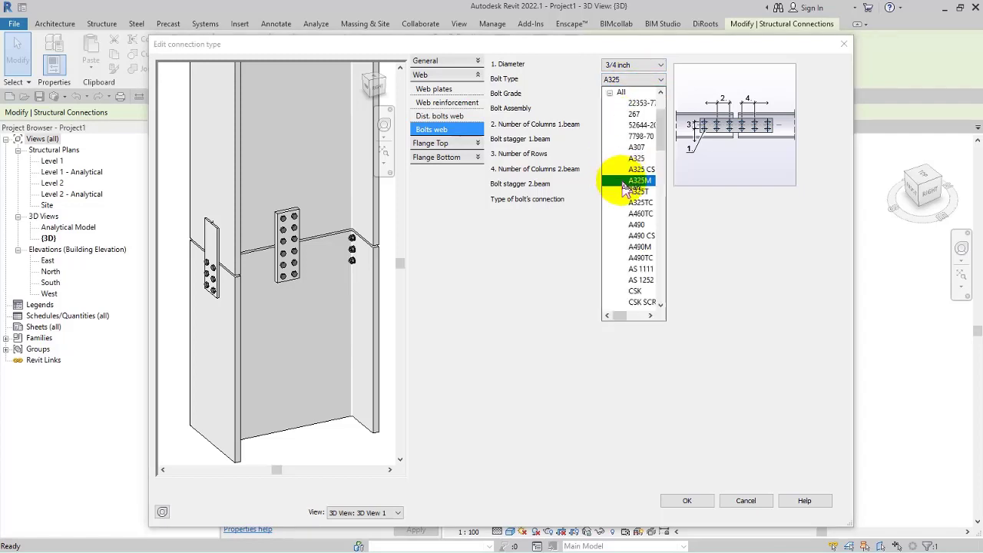
{"action": "left_click", "coordinate": [656, 188]}
{"action": "left_click", "coordinate": [634, 66]}
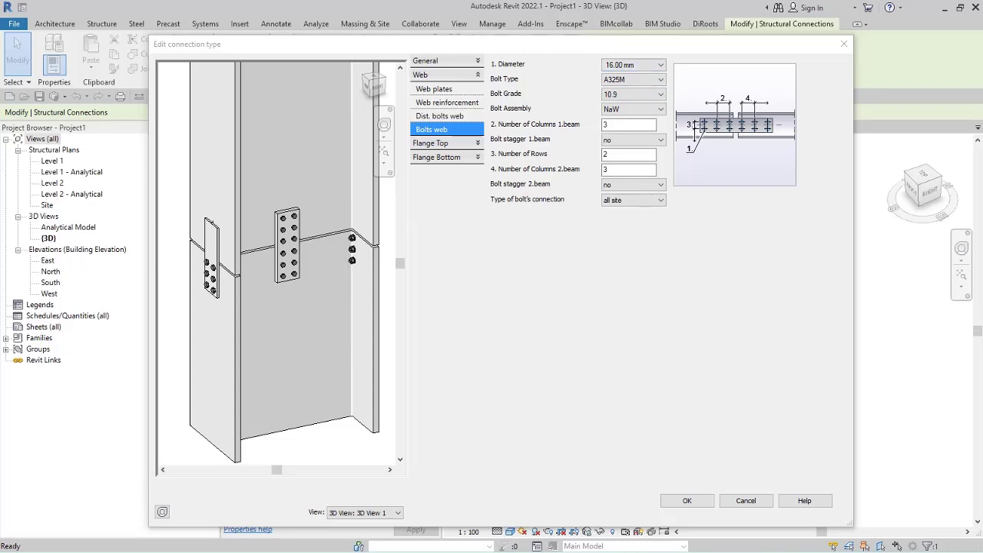
{"action": "left_click", "coordinate": [644, 66]}
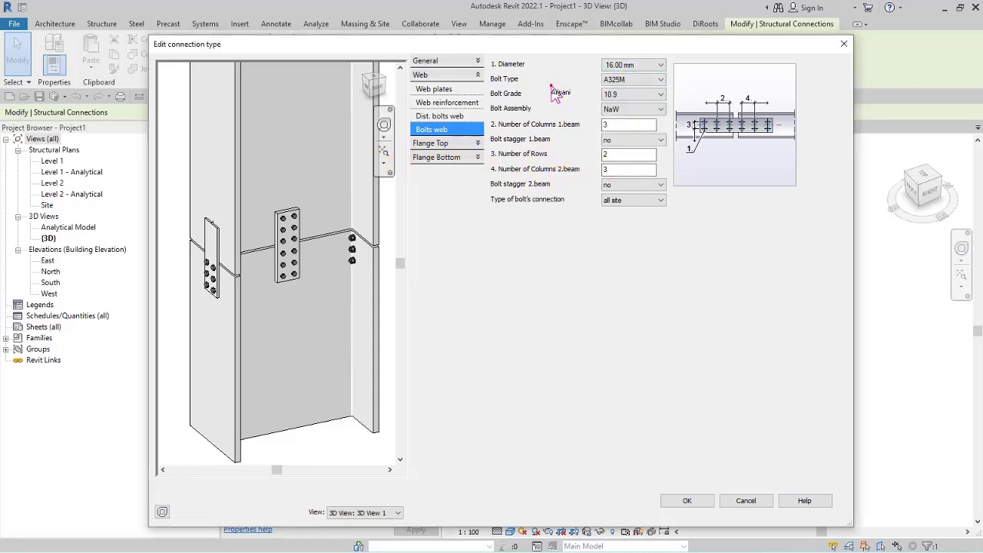
Set the web bolts to type A490M with a 24 mm diameter
{"action": "left_click", "coordinate": [631, 79]}
{"action": "left_click", "coordinate": [637, 252]}
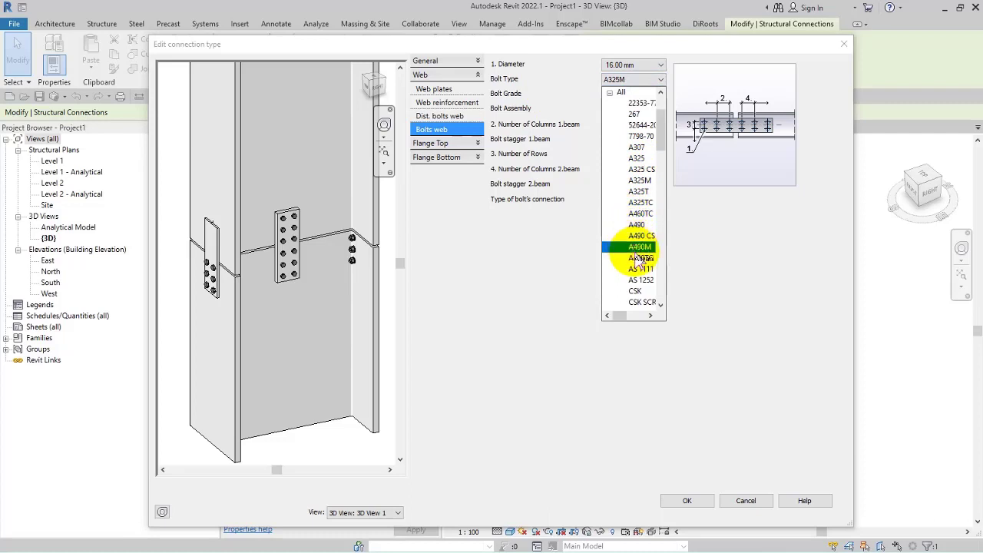
{"action": "left_click", "coordinate": [646, 65]}
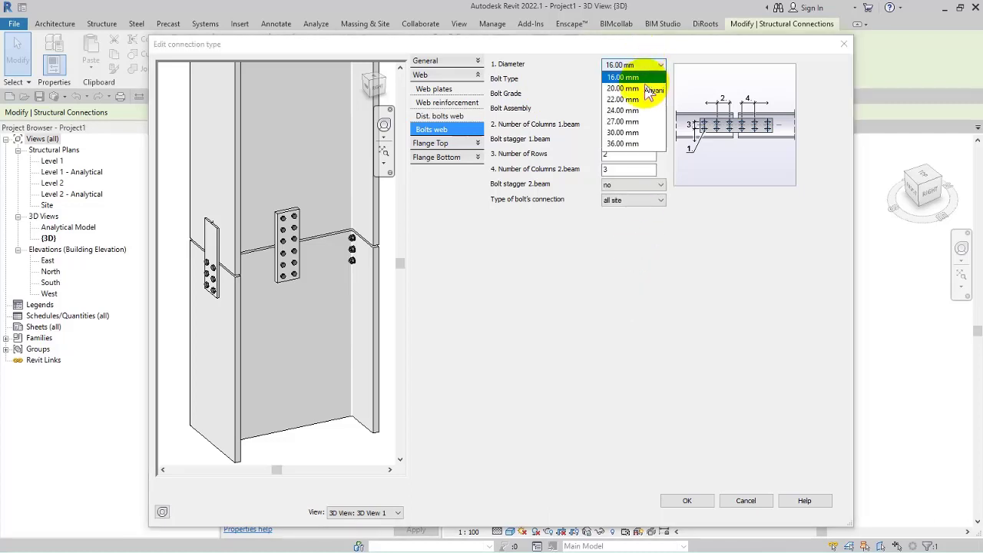
{"action": "left_click", "coordinate": [643, 110]}
{"action": "middle_click_drag", "start_coordinate": [306, 294], "coordinate": [311, 312]}
{"action": "left_click_drag", "start_coordinate": [290, 302], "coordinate": [295, 304]}
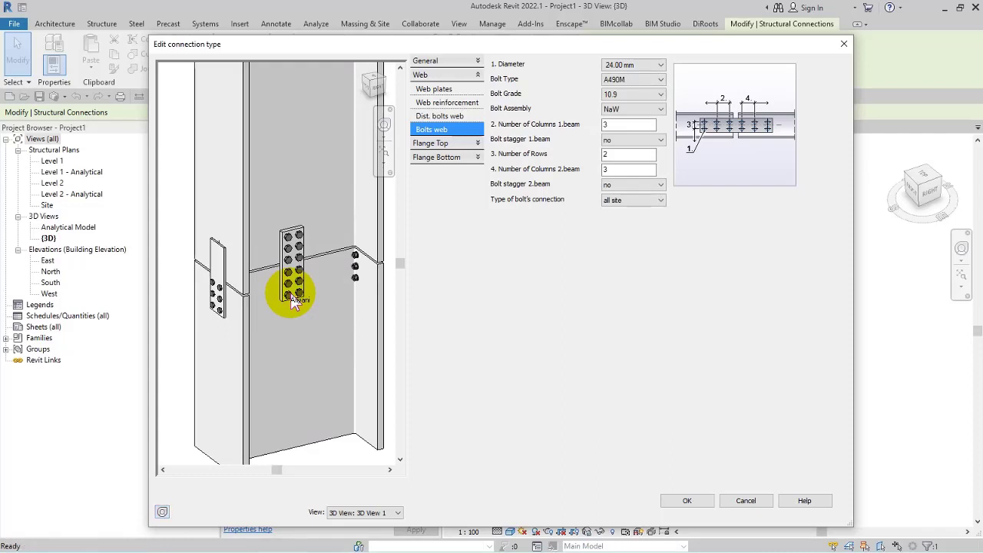
Set the number of web bolt columns to 6 on both the first and second beam
{"action": "left_click", "coordinate": [615, 127]}
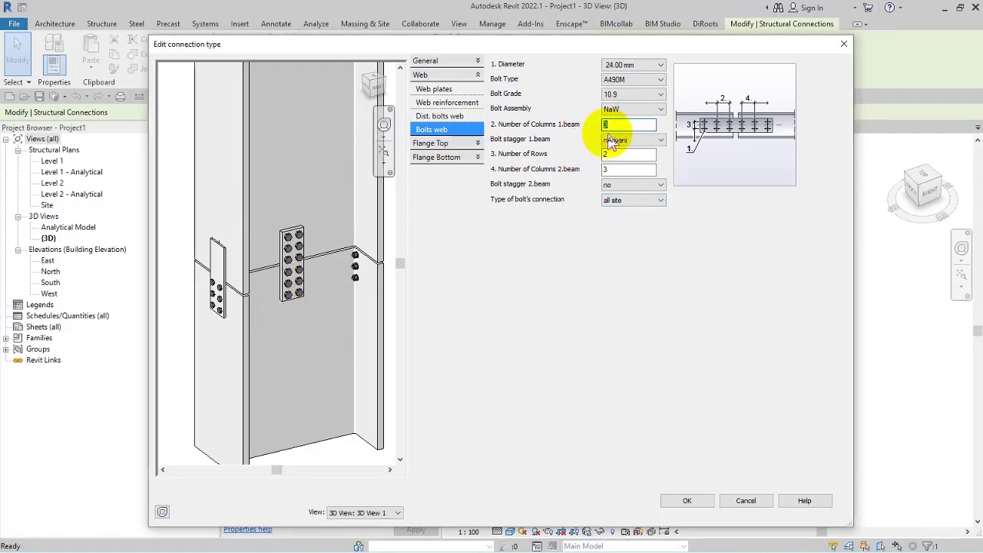
{"action": "type", "text": "6"}
{"action": "left_click", "coordinate": [618, 154]}
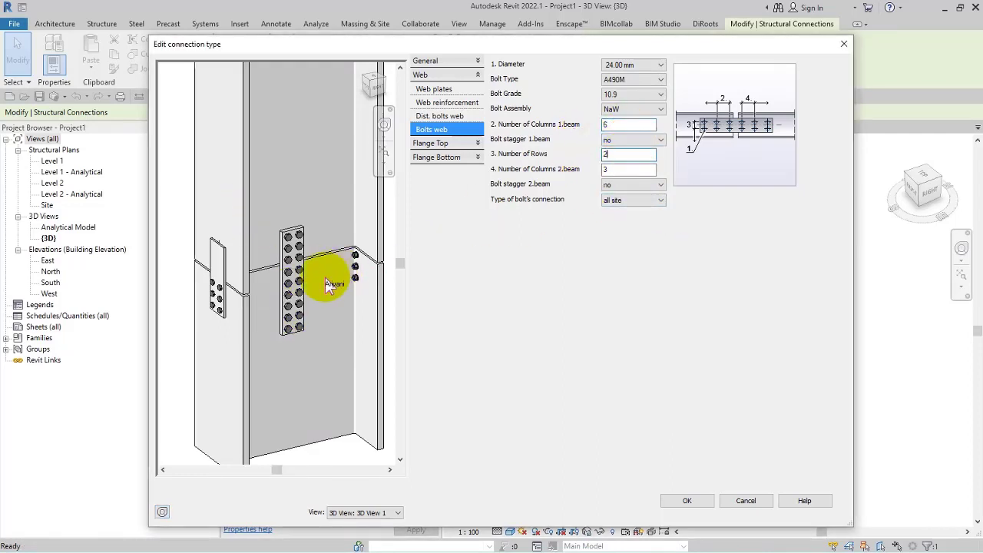
{"action": "left_click", "coordinate": [619, 171]}
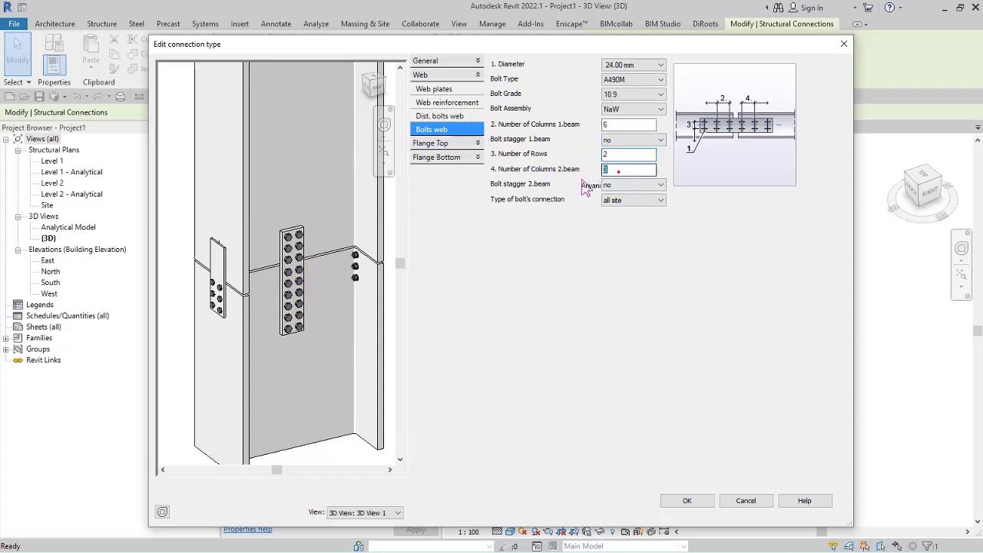
{"action": "type", "text": "6"}
Set the number of web bolt rows to 7 and inspect the resulting bolt pattern in the preview
{"action": "left_click", "coordinate": [635, 154]}
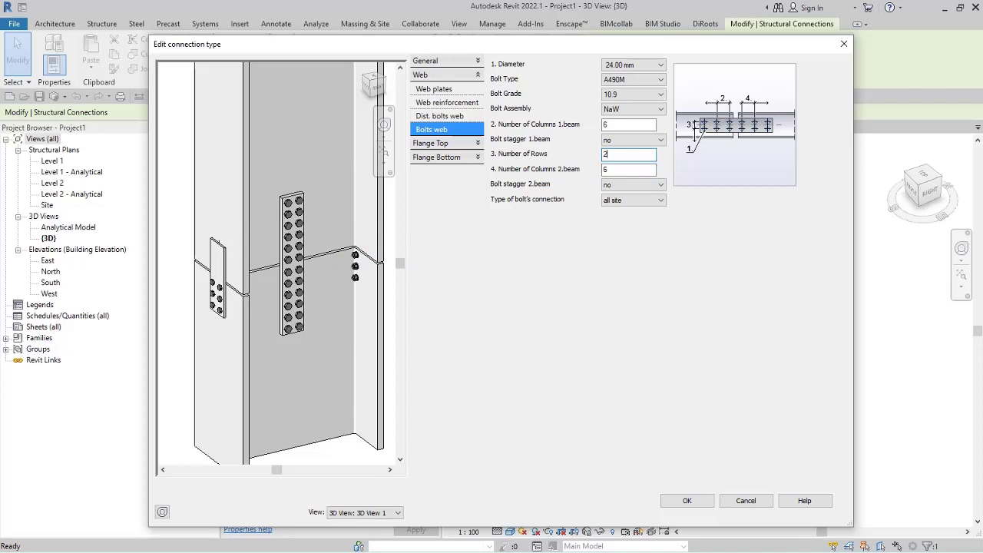
{"action": "type", "text": "7"}
{"action": "left_click", "coordinate": [263, 239]}
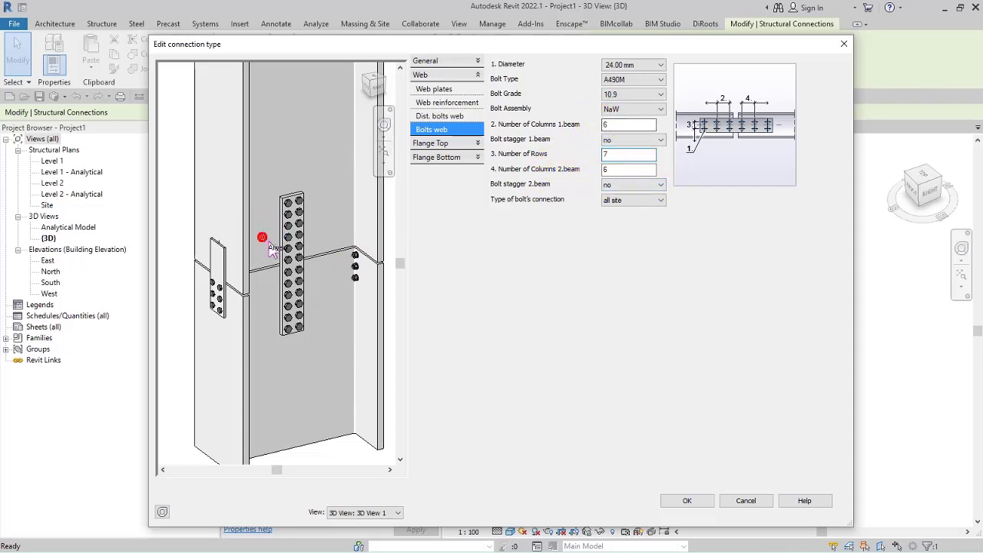
{"action": "left_click", "coordinate": [622, 171]}
{"action": "left_click", "coordinate": [285, 256]}
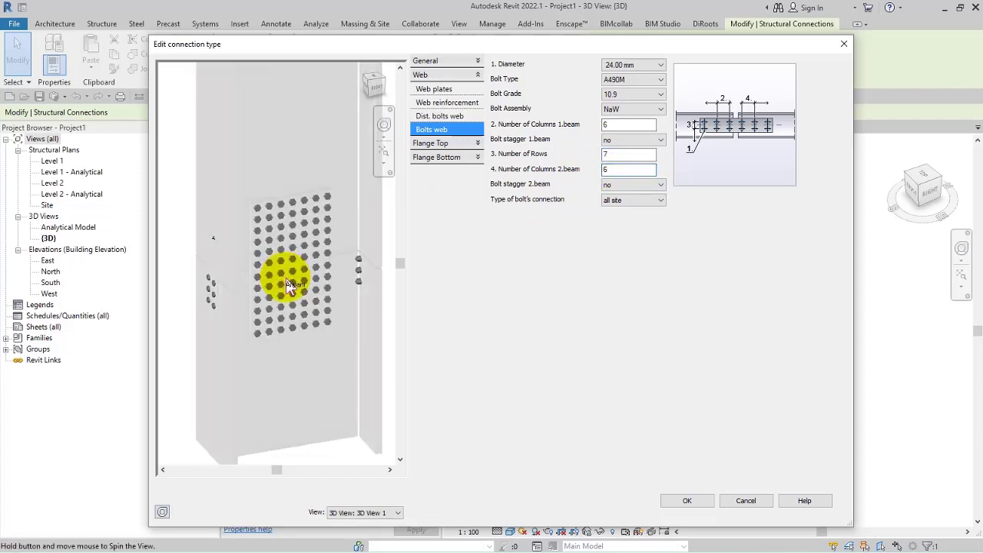
{"action": "mouse_move", "coordinate": [291, 287]}
{"action": "left_mouse_down"}
{"action": "mouse_move", "coordinate": [241, 238]}
{"action": "mouse_move", "coordinate": [295, 265]}
{"action": "mouse_move", "coordinate": [264, 276]}
{"action": "mouse_move", "coordinate": [292, 285]}
{"action": "left_mouse_up"}
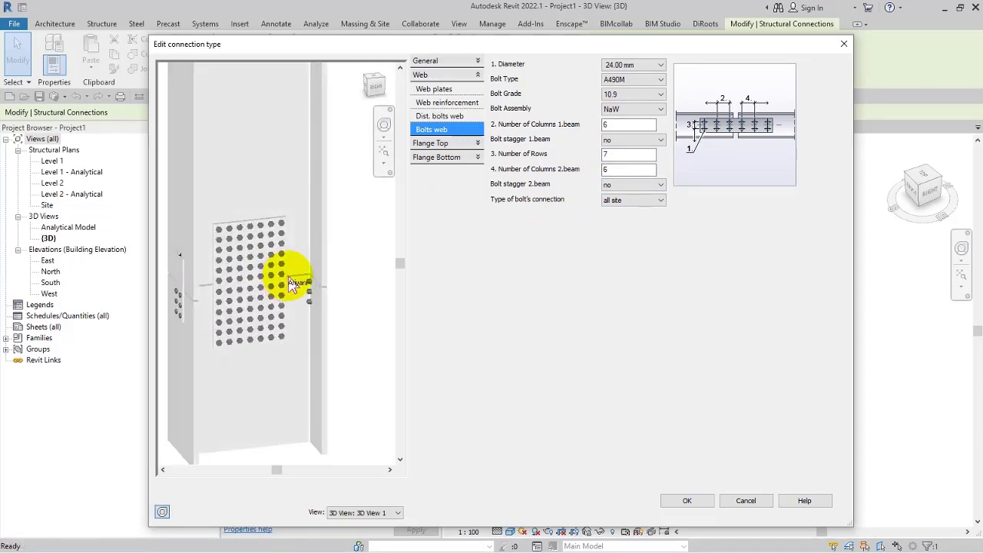
Set the outer edge distance of the web bolts to 50 on both the first and second beam
{"action": "left_click", "coordinate": [439, 115]}
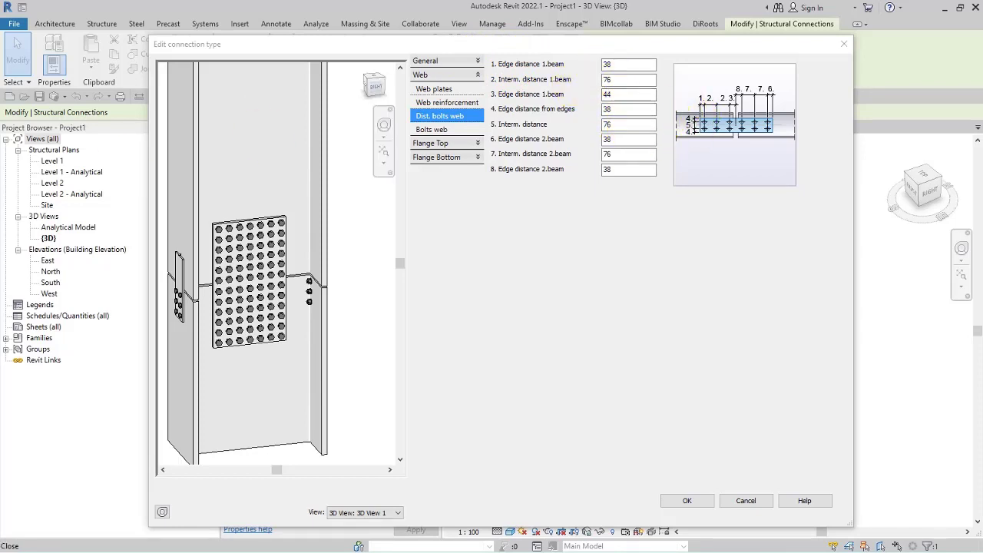
{"action": "double_click", "coordinate": [619, 64]}
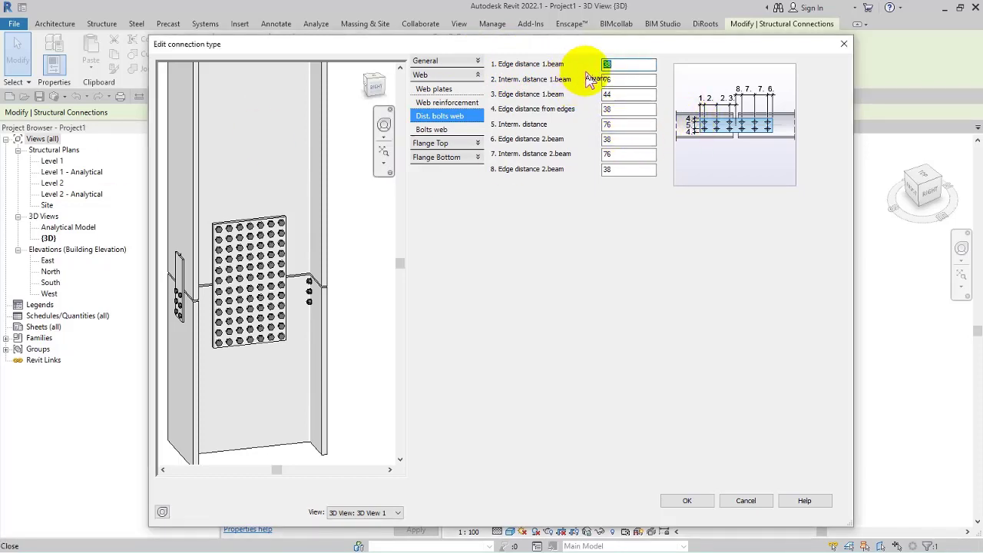
{"action": "type", "text": "50"}
{"action": "left_click", "coordinate": [628, 92]}
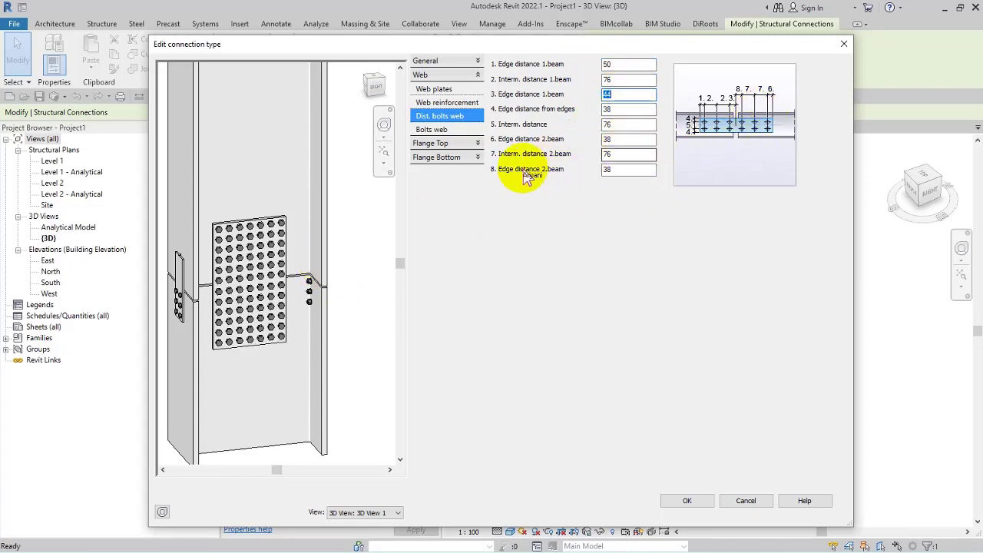
{"action": "left_click", "coordinate": [626, 139]}
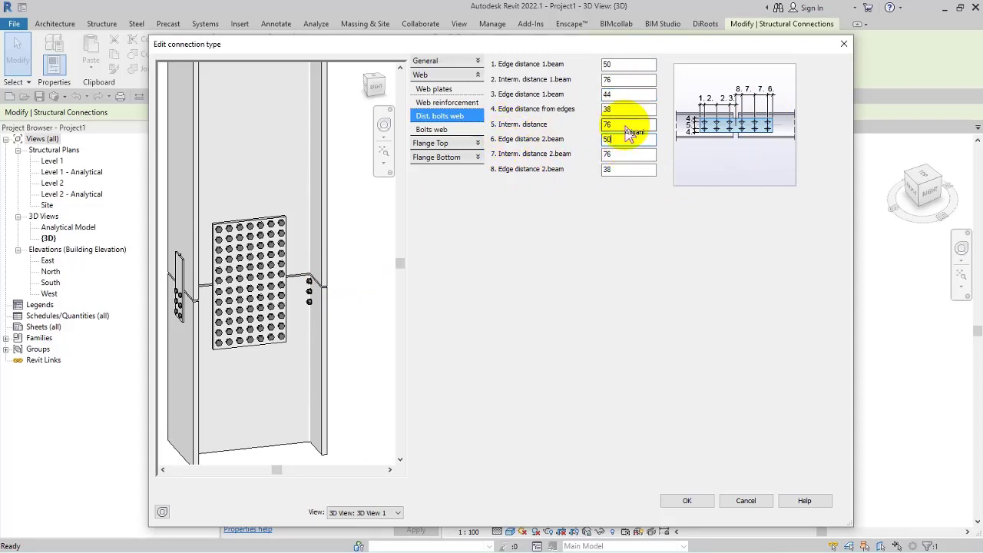
{"action": "type", "text": "50"}
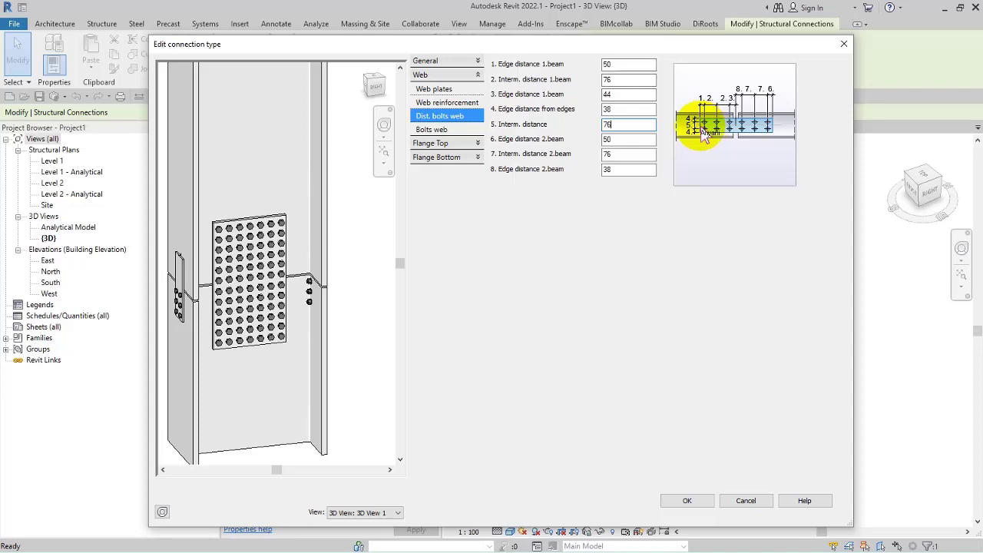
Try an intermediate web bolt distance of 100 on both the first and second beam
{"action": "double_click", "coordinate": [624, 81]}
{"action": "type", "text": "1"}
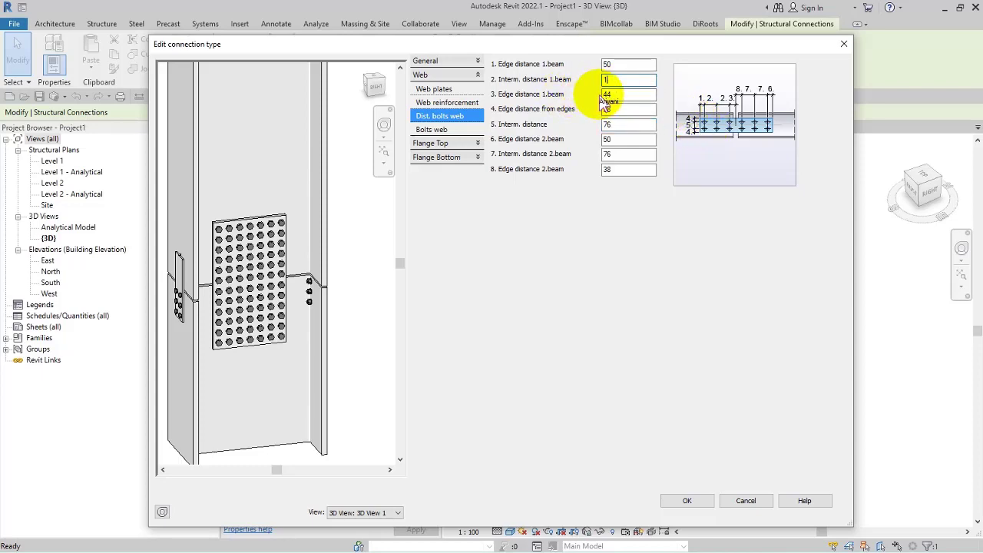
{"action": "type", "text": "00"}
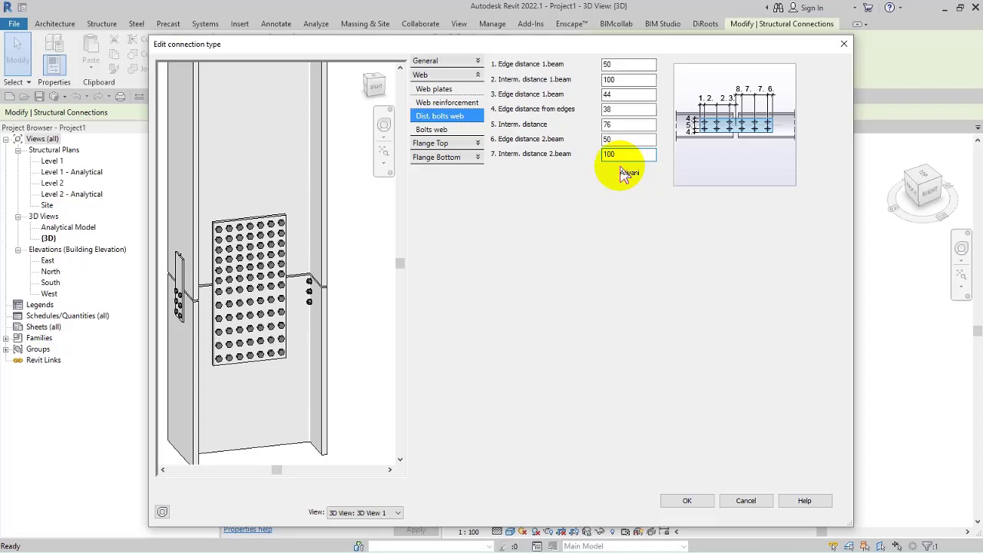
{"action": "key", "text": "Tab"}
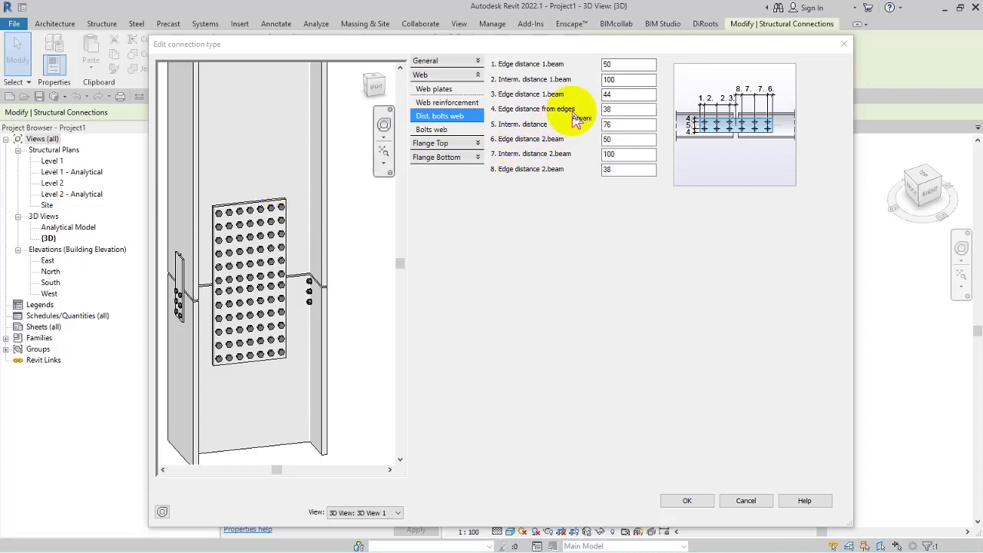
Set the intermediate web bolt distance to 75 on both the first and second beam
{"action": "left_click", "coordinate": [612, 79]}
{"action": "type", "text": "75"}
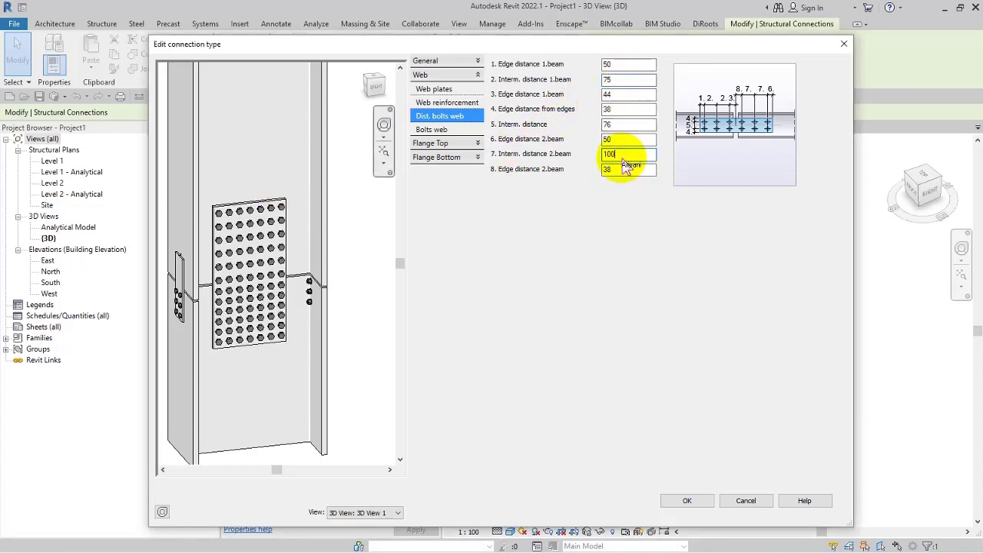
{"action": "left_click_drag", "start_coordinate": [625, 157], "coordinate": [574, 164]}
{"action": "type", "text": "75"}
{"action": "left_click", "coordinate": [625, 135]}
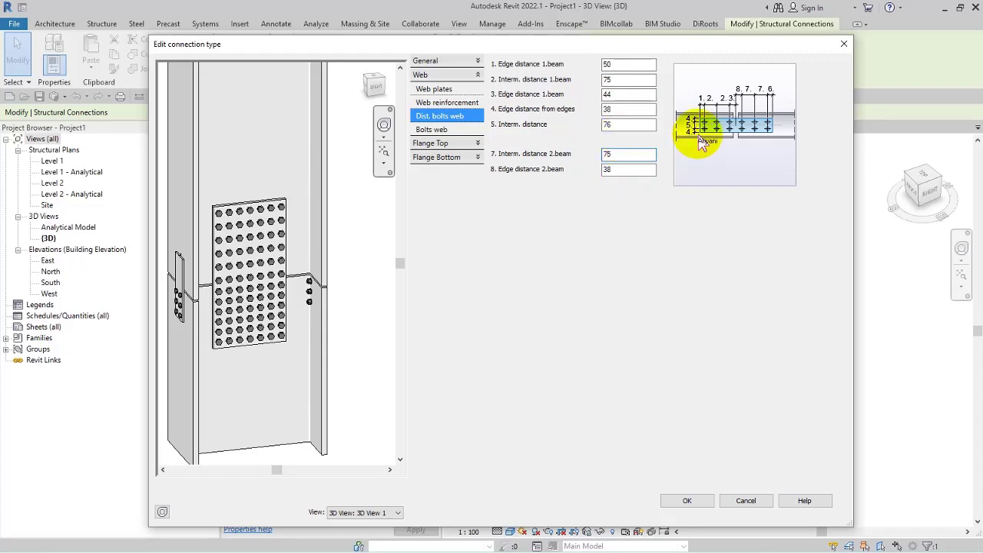
Set the intermediate distance across the web bolt rows to 100
{"action": "left_click", "coordinate": [619, 124]}
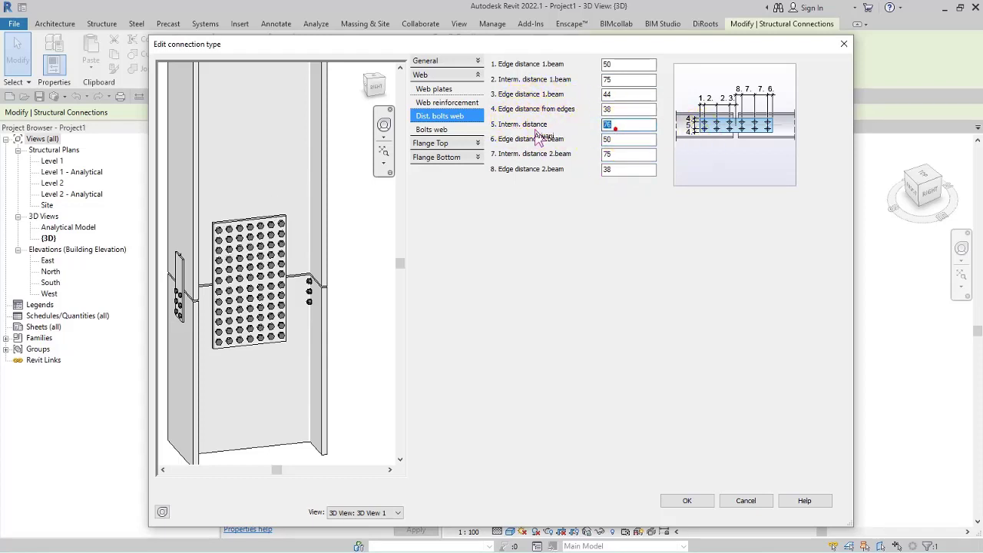
{"action": "type", "text": "4"}
{"action": "type", "text": "00"}
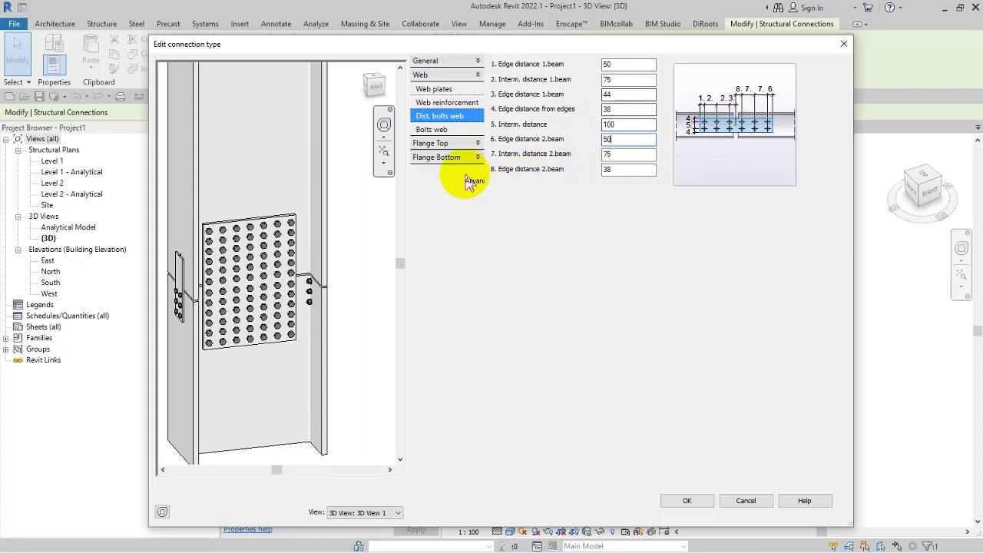
Set the web bolts' edge distance next to the splice gap to 50 on both beams
{"action": "double_click", "coordinate": [626, 169]}
{"action": "type", "text": "50"}
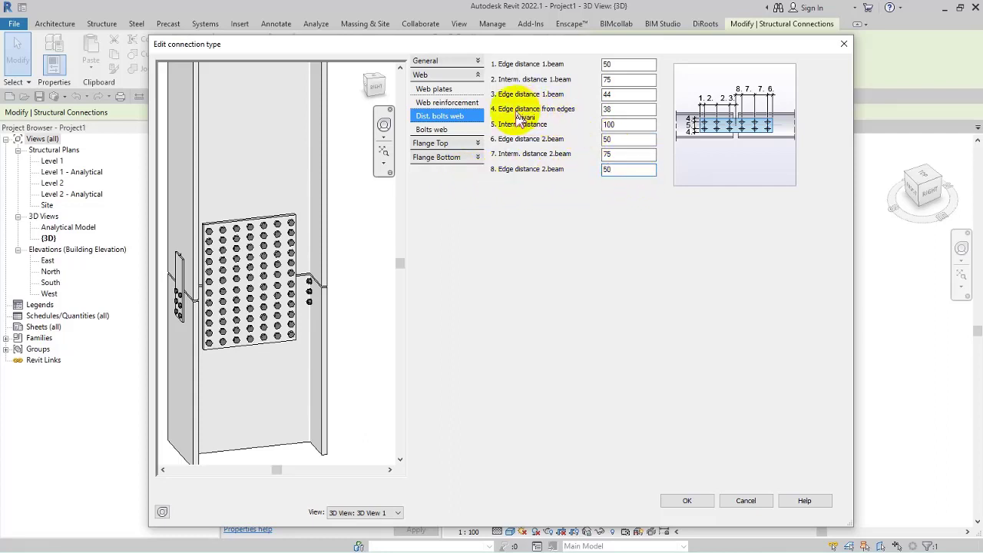
{"action": "left_click", "coordinate": [613, 95]}
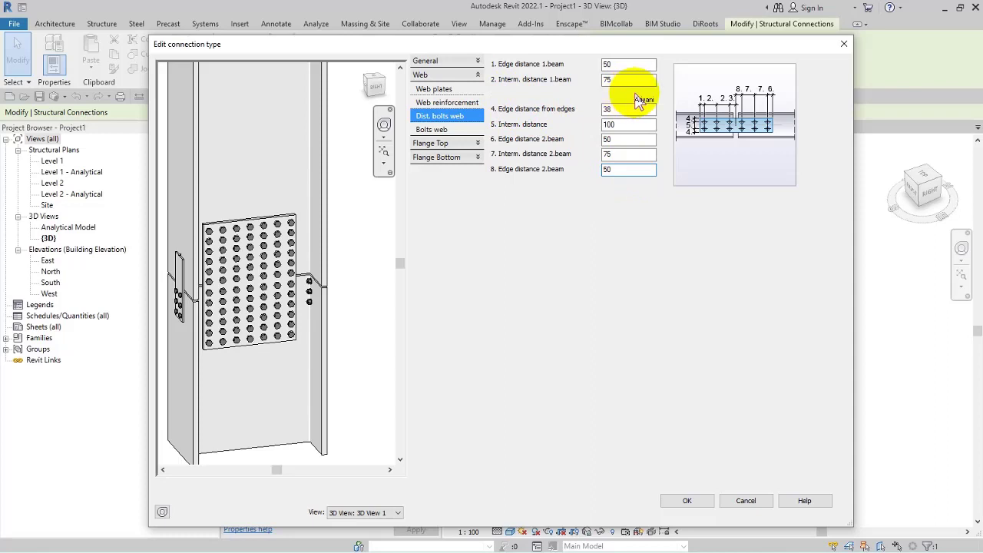
{"action": "left_click", "coordinate": [636, 93]}
Examine the web bolt pattern in the preview from several angles and review the web bolts' stagger setting
{"action": "left_click", "coordinate": [262, 244]}
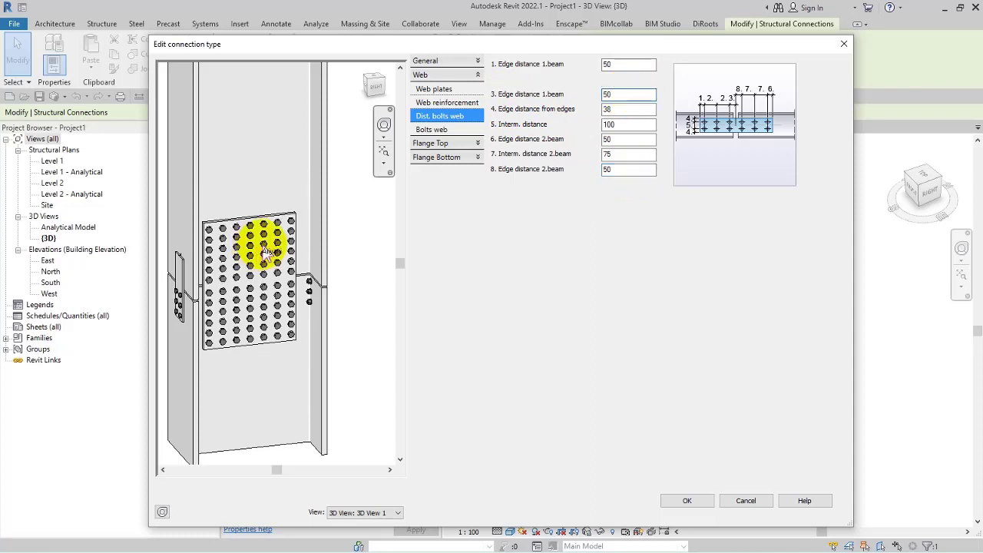
{"action": "left_click", "coordinate": [337, 228]}
{"action": "left_click", "coordinate": [334, 275]}
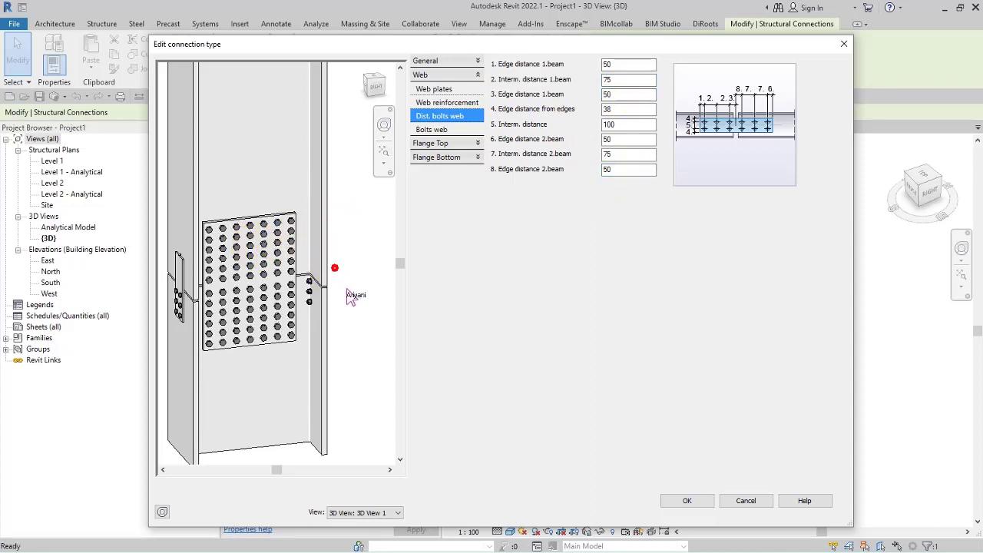
{"action": "middle_click_drag", "start_coordinate": [347, 289], "coordinate": [303, 288], "text": "shift"}
{"action": "left_click_drag", "start_coordinate": [308, 293], "coordinate": [318, 285]}
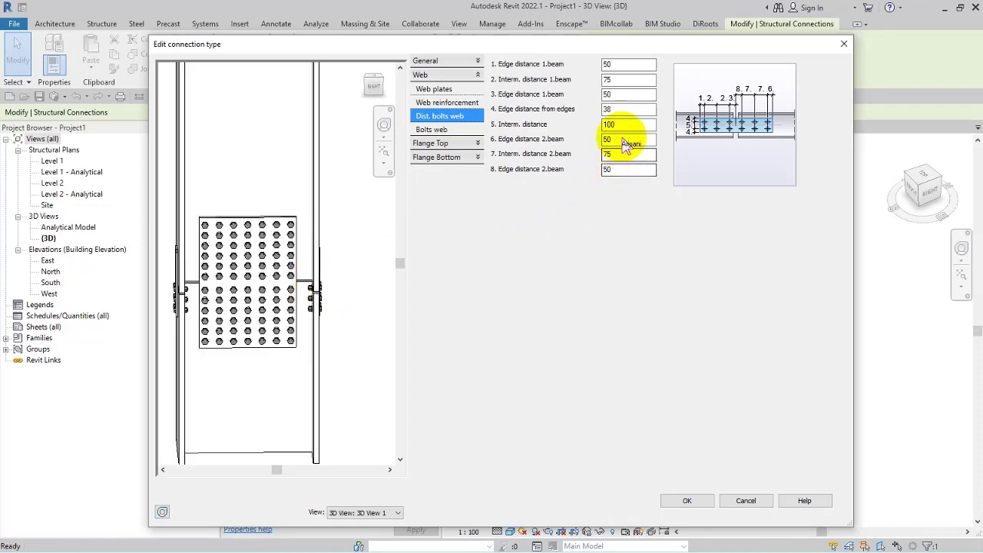
{"action": "left_click_drag", "start_coordinate": [235, 354], "coordinate": [263, 308]}
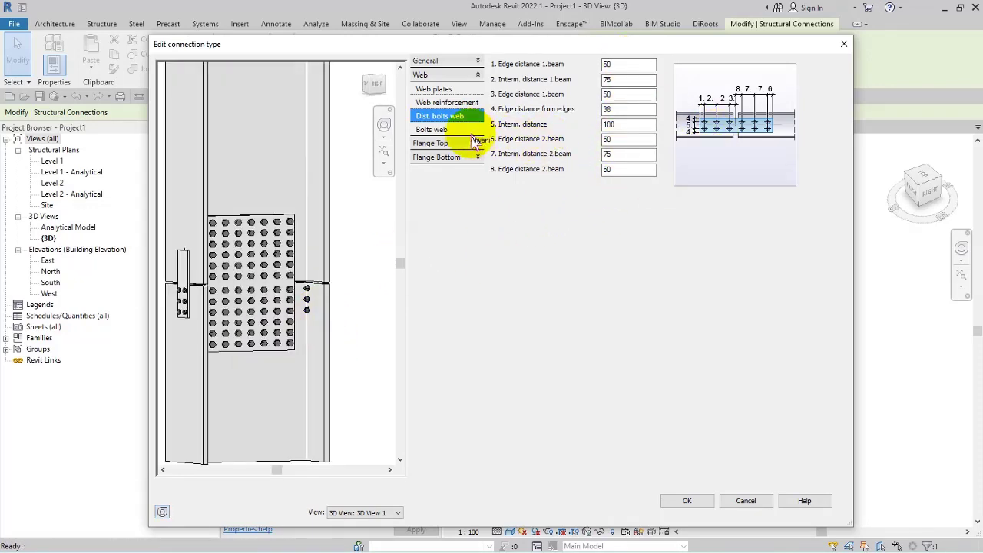
{"action": "left_click", "coordinate": [470, 132]}
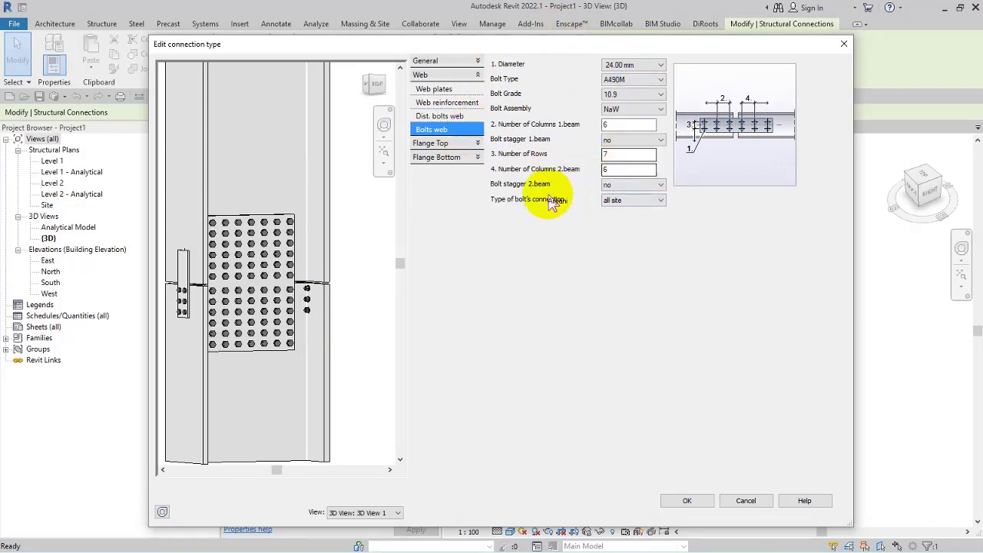
{"action": "left_click", "coordinate": [633, 184]}
{"action": "left_click", "coordinate": [641, 185]}
{"action": "left_click", "coordinate": [637, 198]}
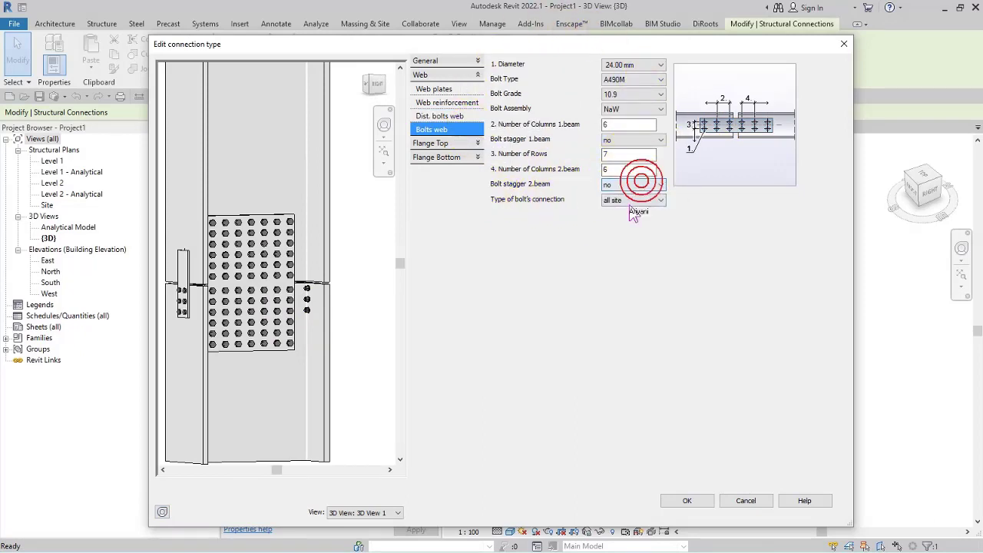
Set the top flange plates' connection type to both bolted and inspect the flange plate in the preview
{"action": "left_click", "coordinate": [432, 143]}
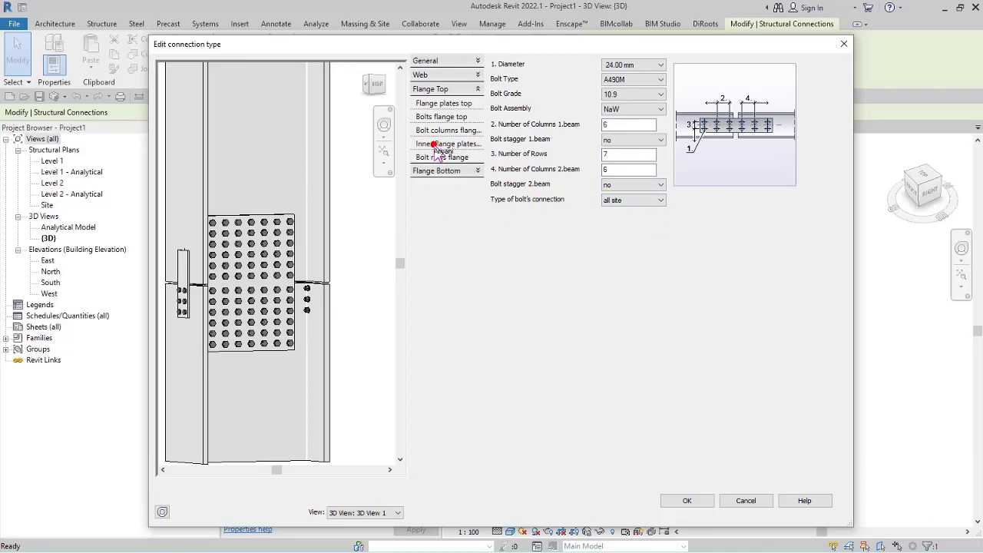
{"action": "left_click", "coordinate": [446, 103]}
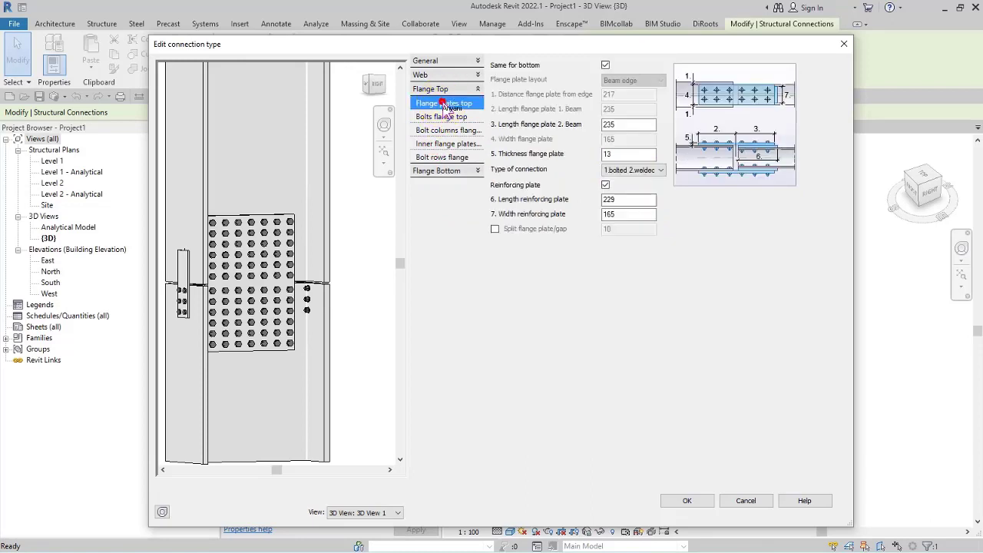
{"action": "left_click", "coordinate": [625, 124]}
{"action": "left_click", "coordinate": [634, 169]}
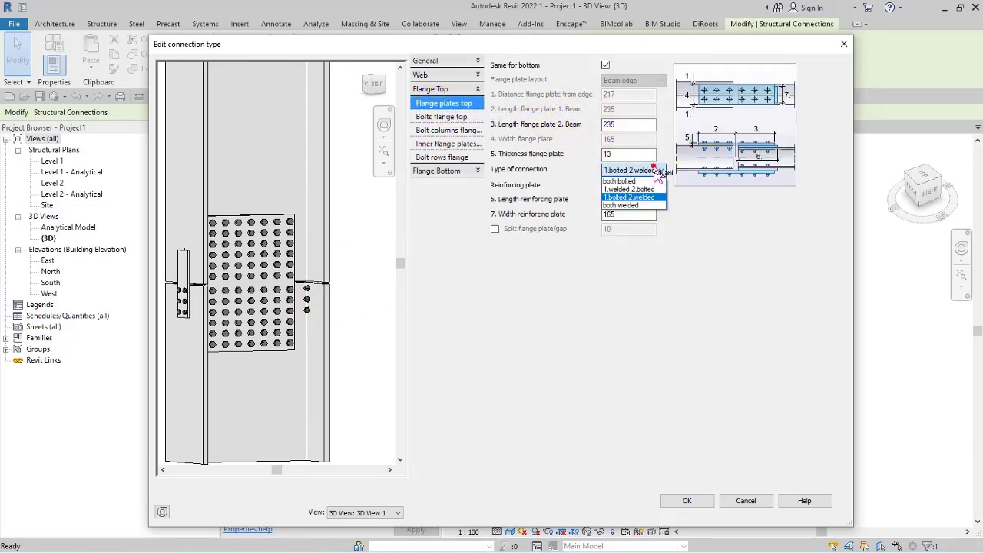
{"action": "left_click", "coordinate": [624, 181]}
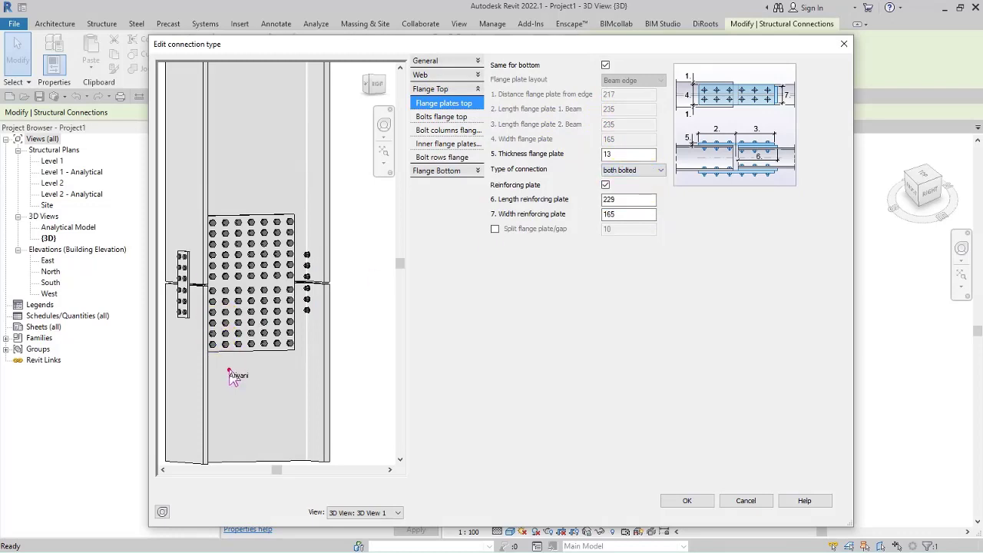
{"action": "middle_click_drag", "start_coordinate": [229, 372], "coordinate": [259, 387], "text": "shift"}
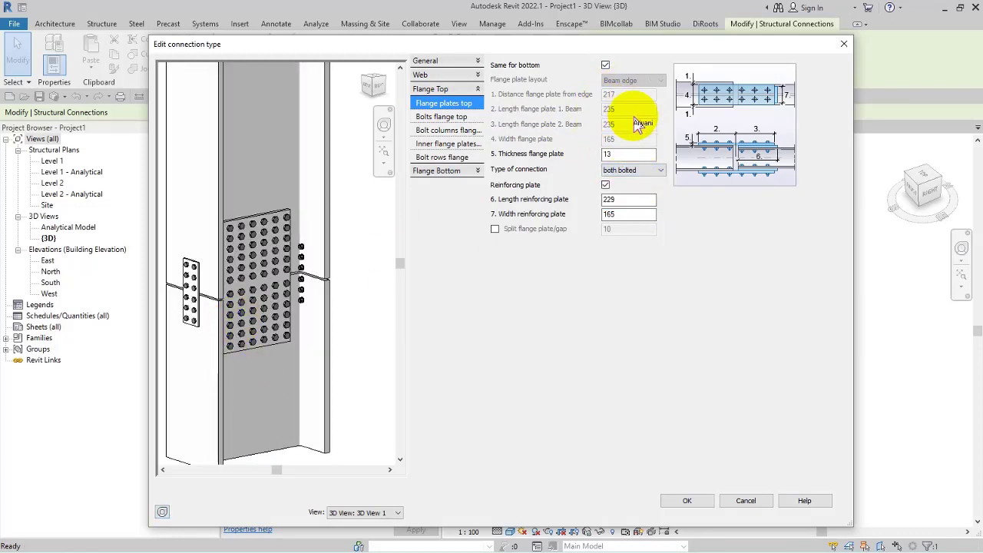
Set the top flange plate thickness to 30
{"action": "double_click", "coordinate": [629, 154]}
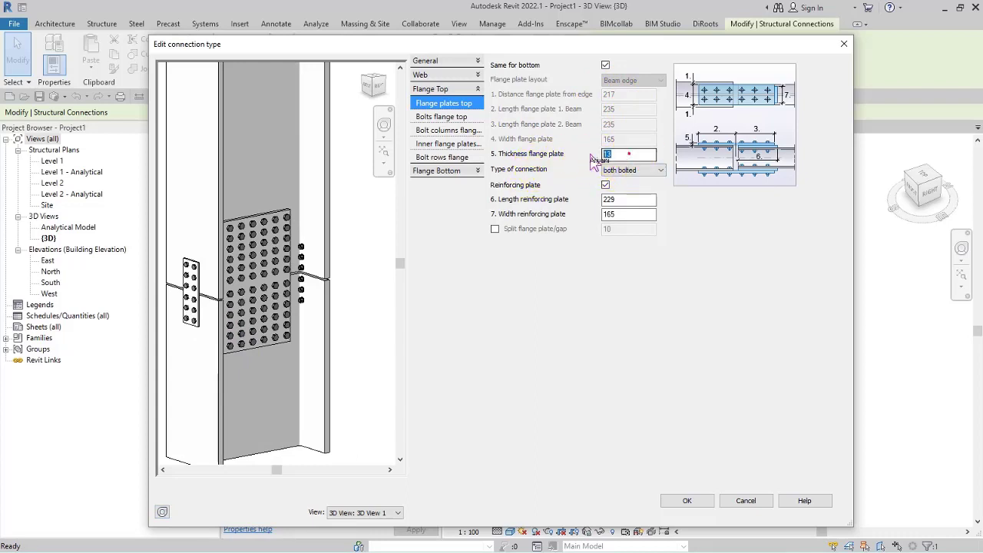
{"action": "type", "text": "30"}
{"action": "left_click", "coordinate": [624, 210]}
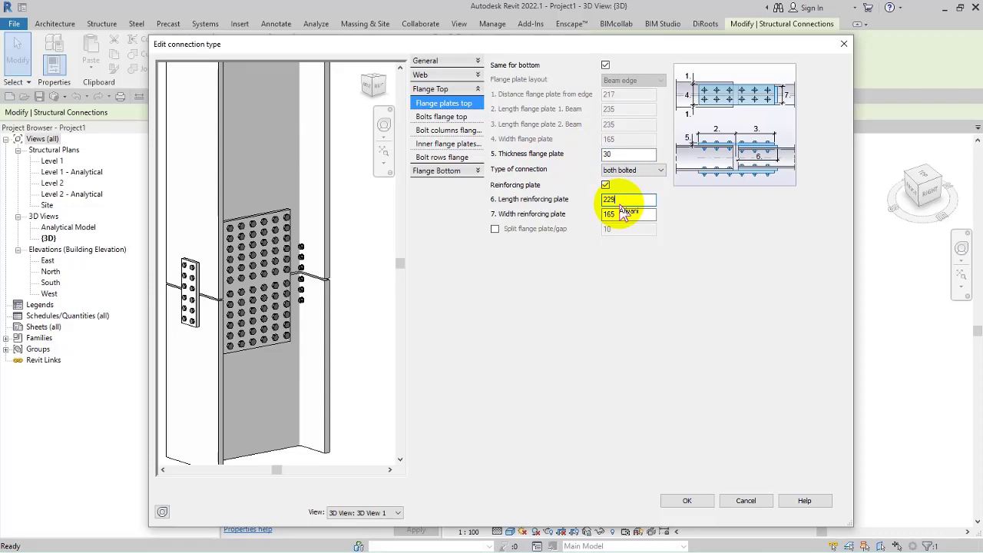
{"action": "double_click", "coordinate": [628, 200]}
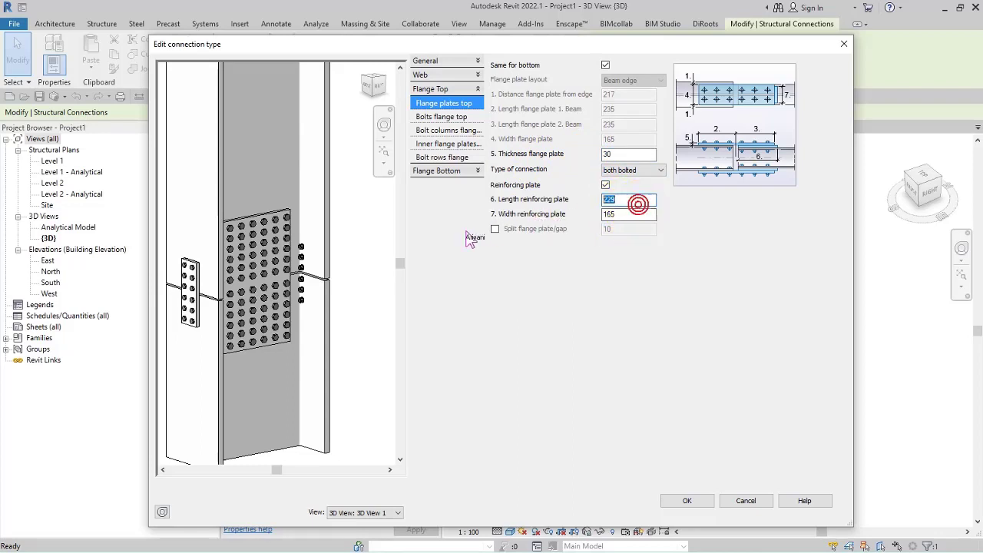
Set the top flange bolts to type A490M, chosen from the full list of bolt types
{"action": "left_click", "coordinate": [452, 117]}
{"action": "left_click", "coordinate": [649, 80]}
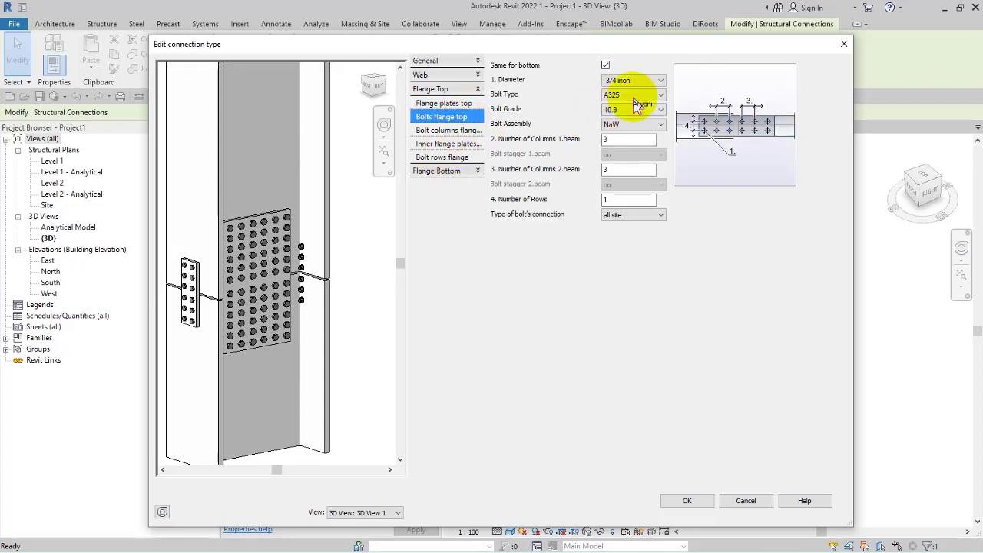
{"action": "left_click", "coordinate": [652, 92]}
{"action": "left_click", "coordinate": [650, 98]}
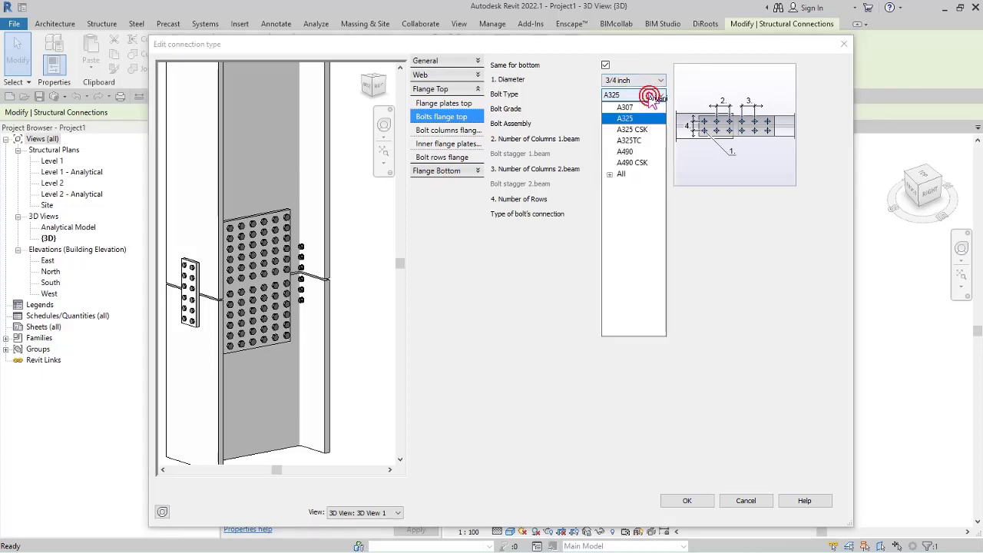
{"action": "left_click", "coordinate": [609, 177]}
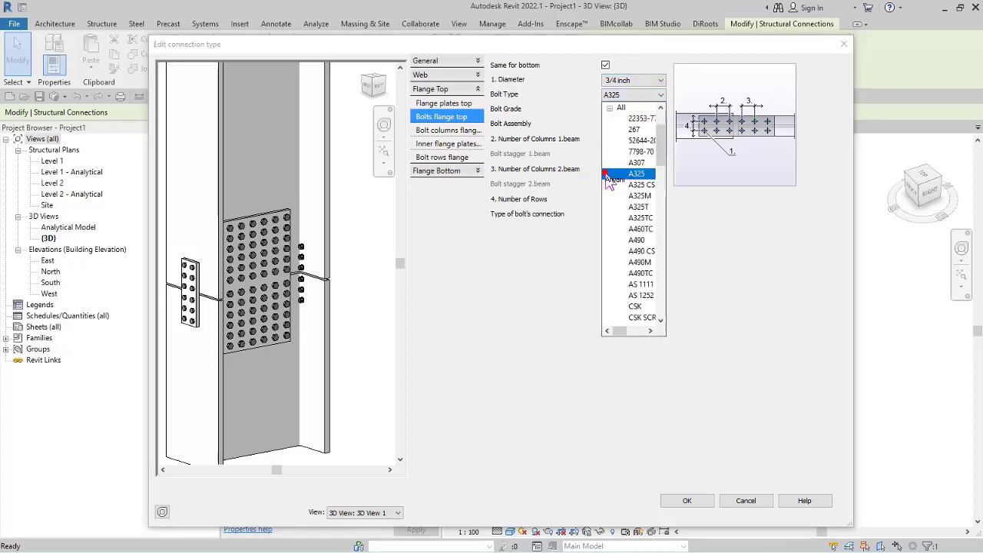
{"action": "left_click", "coordinate": [659, 263]}
{"action": "left_click", "coordinate": [642, 93]}
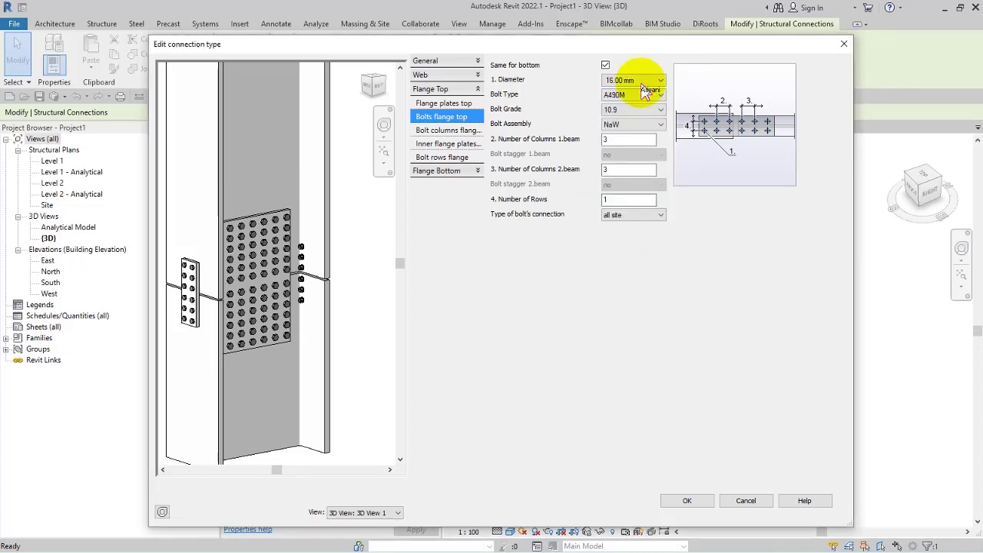
Set the diameter of the top flange bolts to 22 mm
{"action": "left_click", "coordinate": [643, 64]}
{"action": "left_click", "coordinate": [643, 81]}
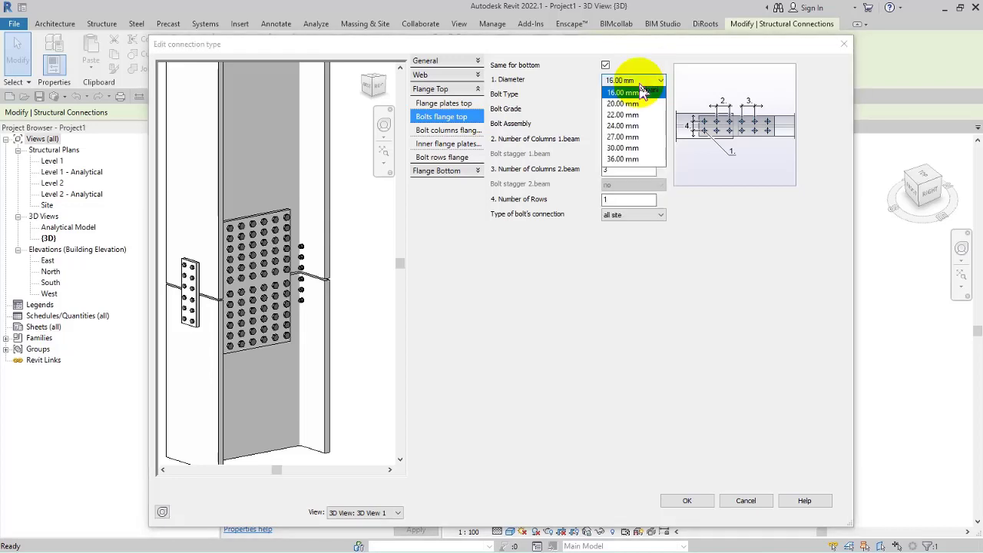
{"action": "key", "text": "Escape"}
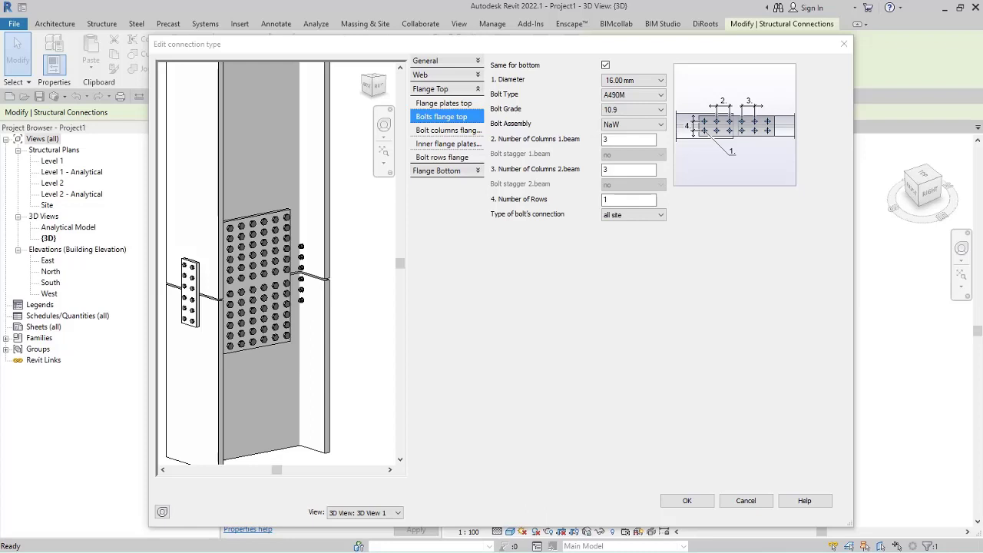
{"action": "left_click", "coordinate": [636, 79]}
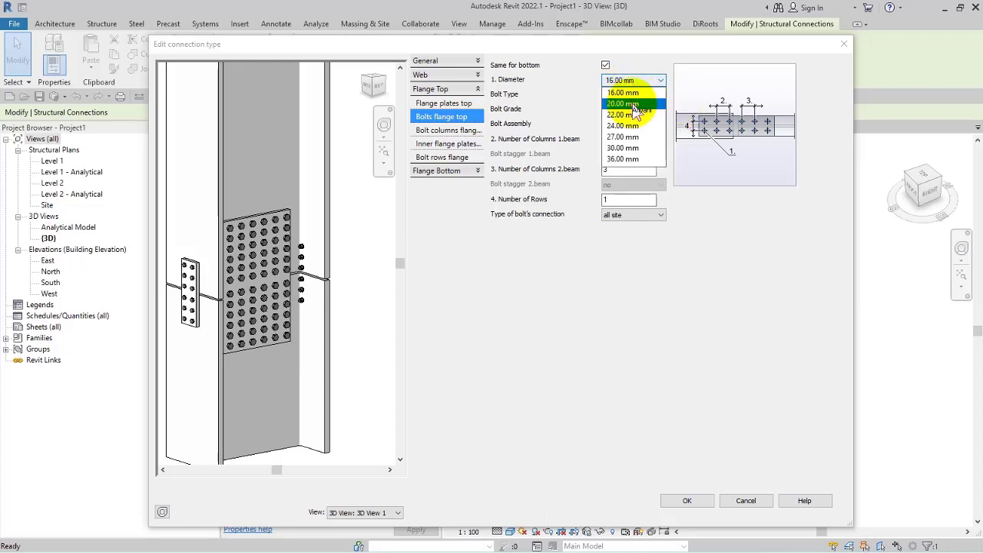
{"action": "left_click", "coordinate": [635, 116]}
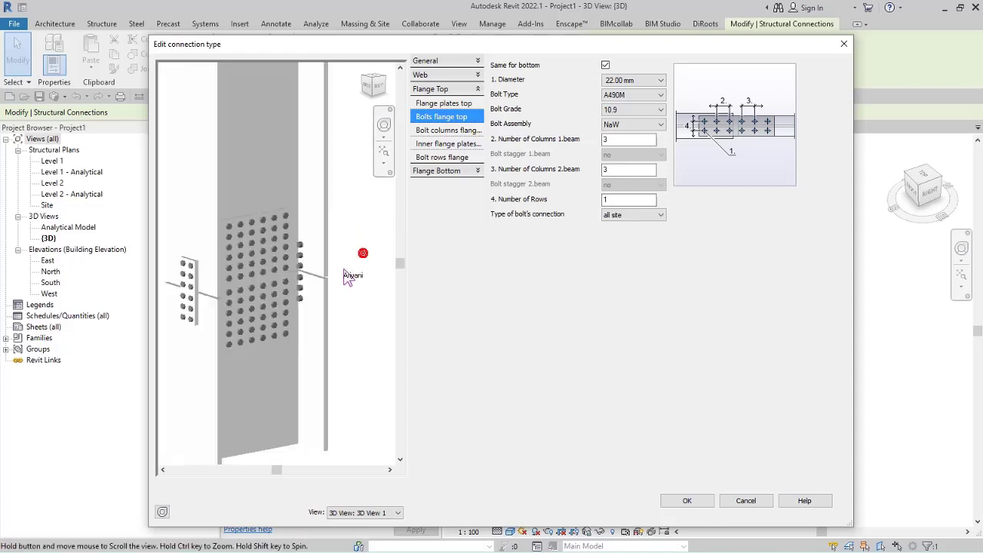
Change the diameter of the web bolts to 22 mm
{"action": "left_click", "coordinate": [451, 74]}
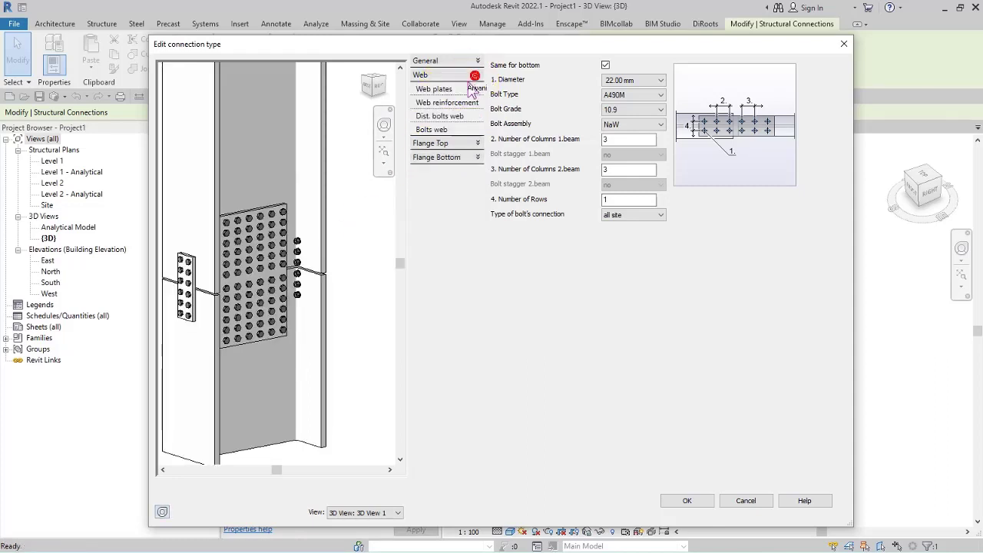
{"action": "left_click", "coordinate": [452, 102]}
{"action": "left_click", "coordinate": [449, 116]}
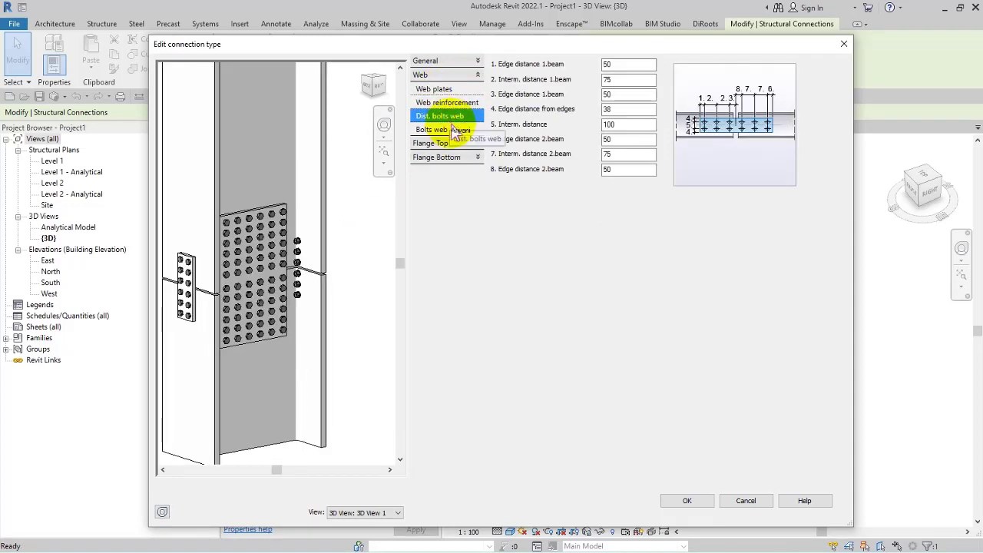
{"action": "left_click", "coordinate": [440, 129]}
{"action": "left_click", "coordinate": [642, 65]}
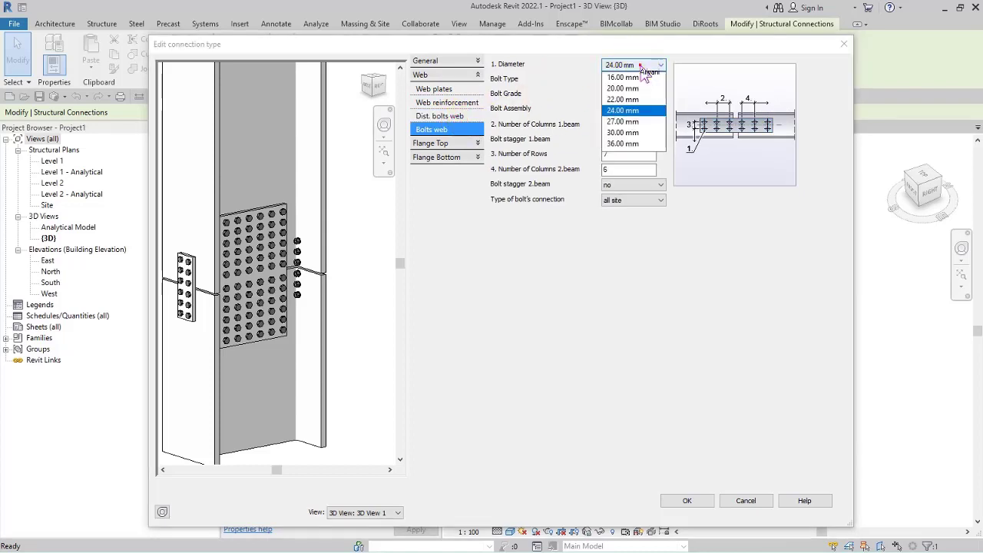
{"action": "left_click", "coordinate": [634, 99]}
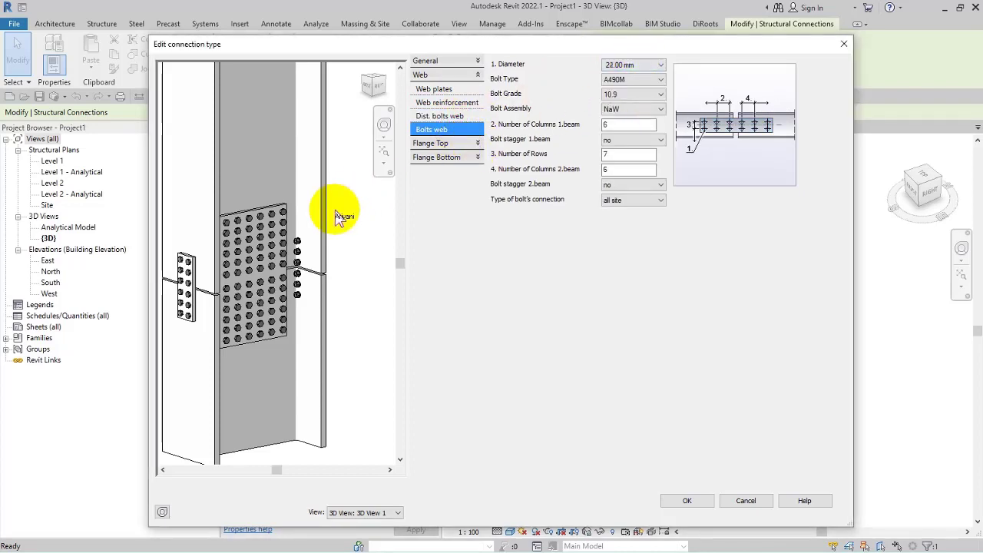
Set the number of top flange bolt columns to 5 for both beam 1 and beam 2
{"action": "left_click", "coordinate": [447, 143]}
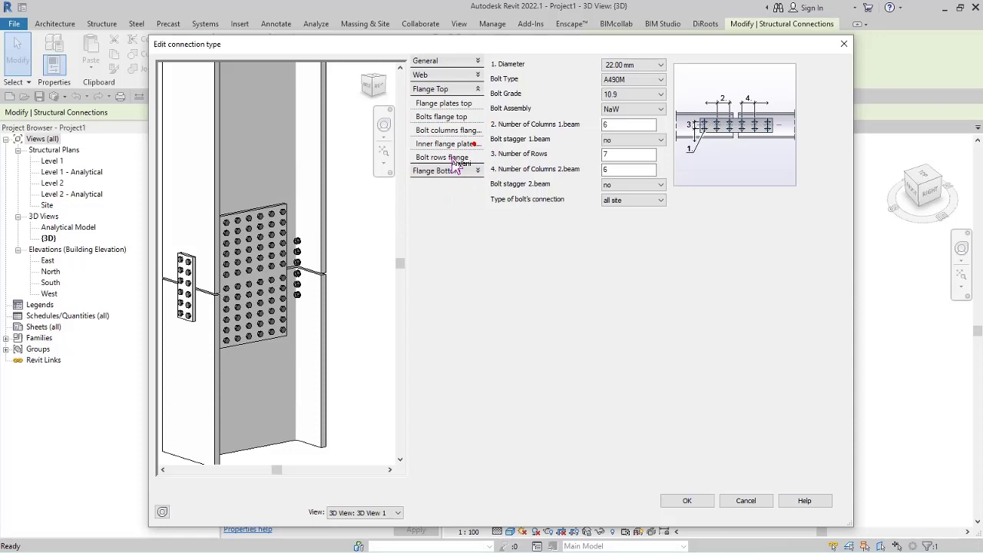
{"action": "left_click", "coordinate": [443, 117]}
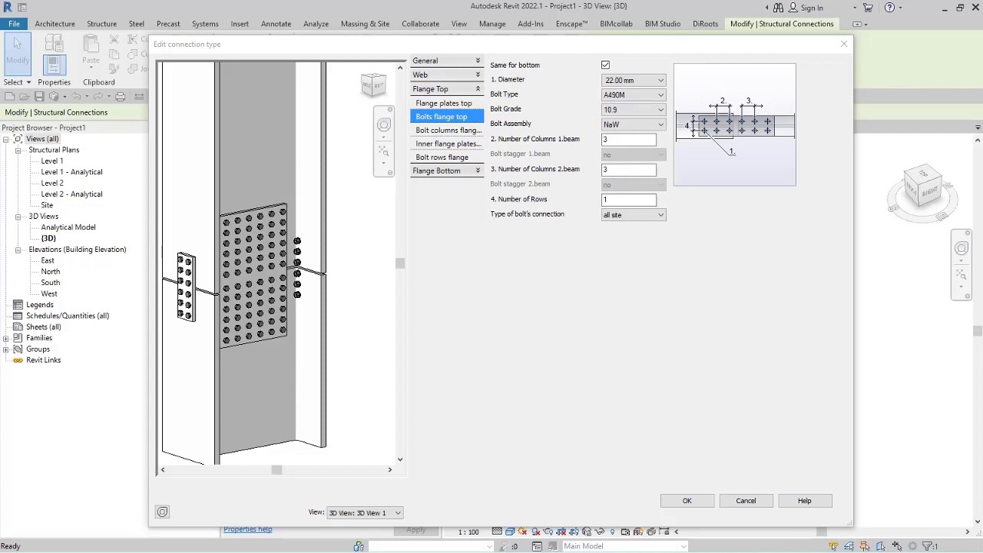
{"action": "middle_click_drag", "start_coordinate": [296, 307], "coordinate": [257, 308], "text": "shift"}
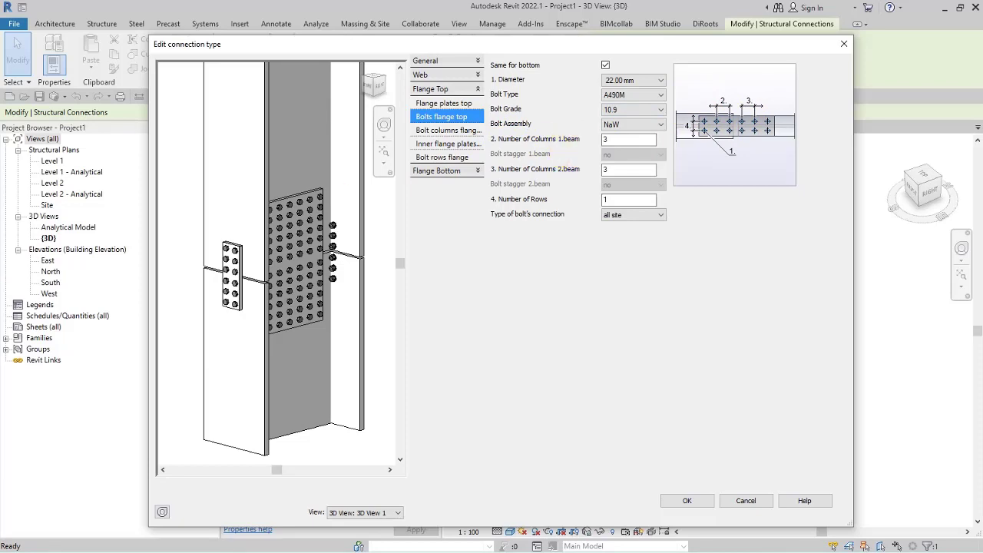
{"action": "left_click_drag", "start_coordinate": [624, 143], "coordinate": [593, 141]}
{"action": "type", "text": "5"}
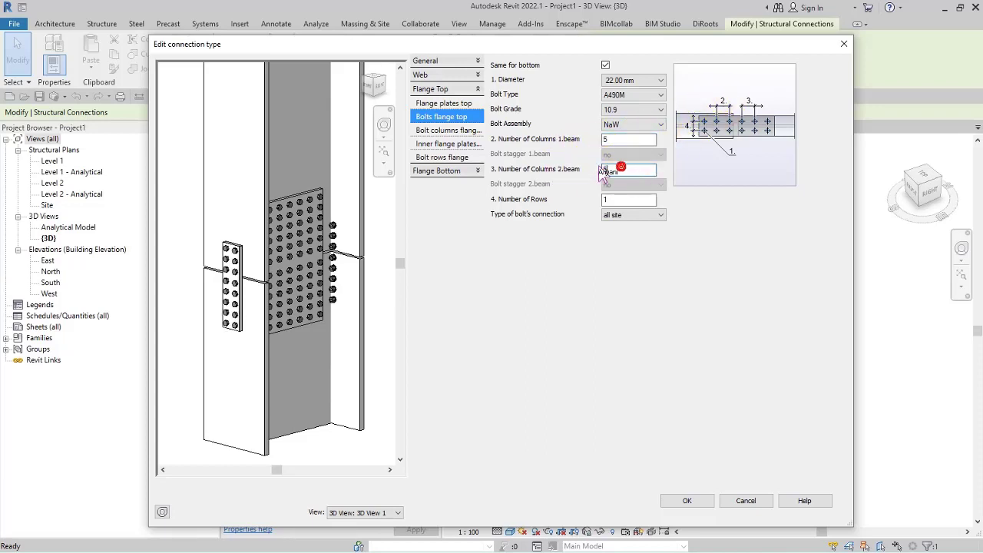
{"action": "type", "text": "5"}
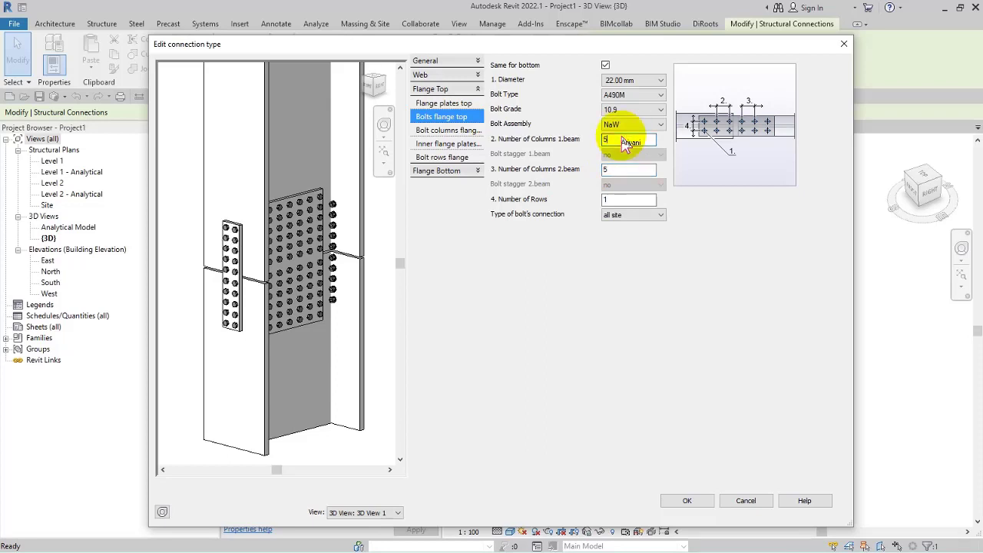
Try 6 rows for the top flange bolts and inspect the resulting flange plate in the preview
{"action": "mouse_move", "coordinate": [289, 303]}
{"action": "middle_mouse_down", "text": "shift"}
{"action": "mouse_move", "coordinate": [225, 269]}
{"action": "mouse_move", "coordinate": [205, 285]}
{"action": "mouse_move", "coordinate": [269, 278]}
{"action": "middle_mouse_up", "text": "shift"}
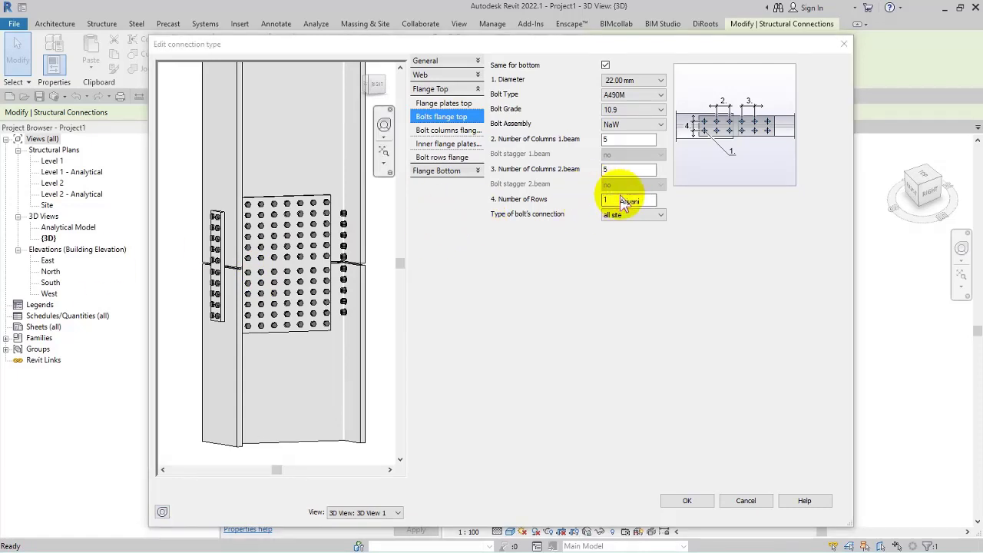
{"action": "left_click_drag", "start_coordinate": [621, 199], "coordinate": [569, 201]}
{"action": "type", "text": "6"}
{"action": "left_click", "coordinate": [627, 167]}
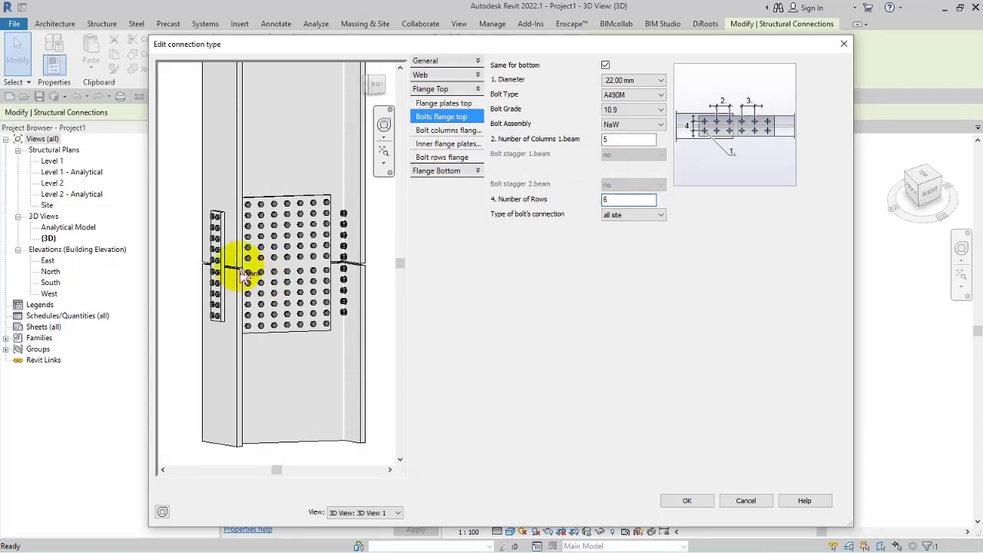
{"action": "middle_click_drag", "start_coordinate": [292, 219], "coordinate": [346, 273], "text": "shift"}
Set the number of top flange bolt rows to 3 and inspect the splice preview
{"action": "double_click", "coordinate": [629, 200]}
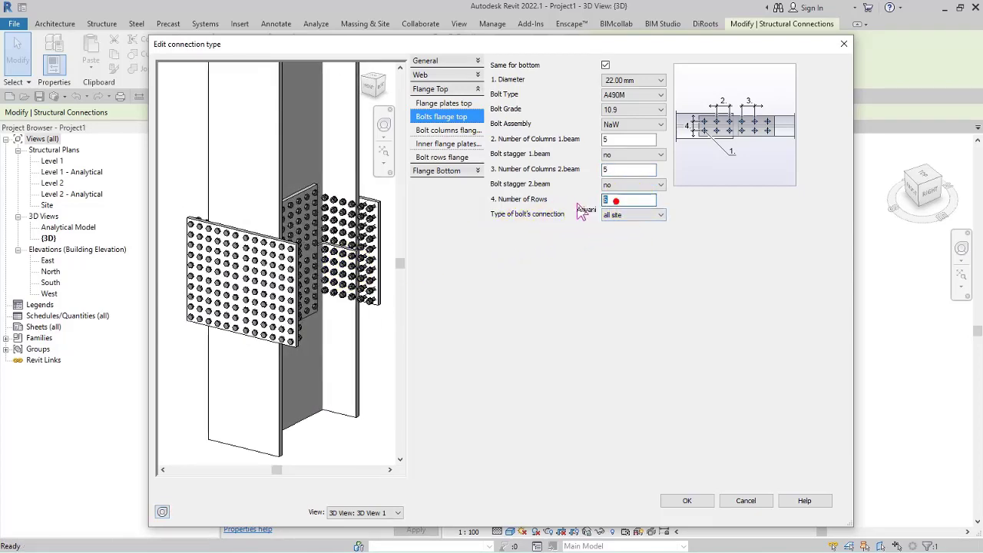
{"action": "type", "text": "3"}
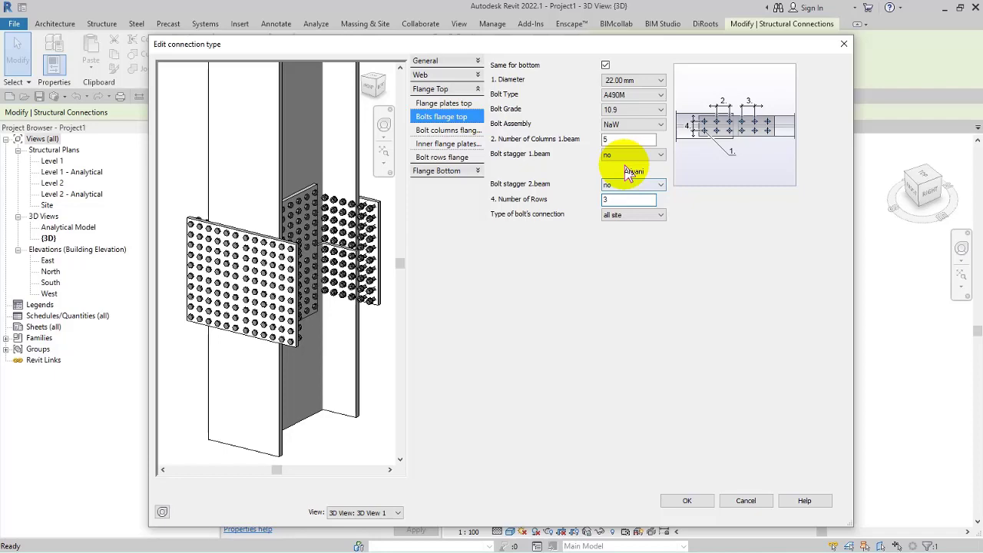
{"action": "middle_click_drag", "start_coordinate": [288, 291], "coordinate": [307, 338], "text": "shift"}
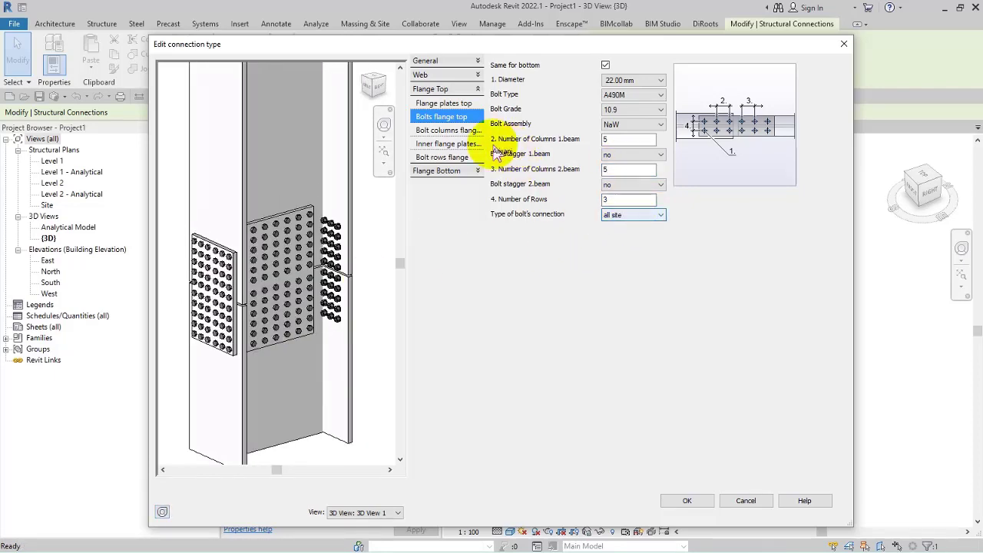
Set edge distance 1 of beam 1 and edge distance 4 of beam 2 to 50 for the flange bolt columns
{"action": "left_click", "coordinate": [449, 129]}
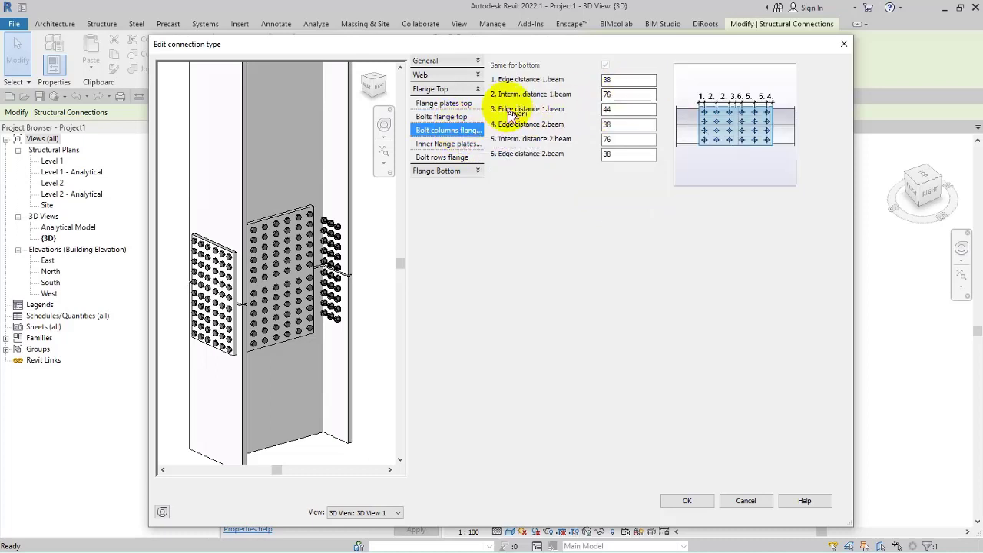
{"action": "double_click", "coordinate": [630, 79]}
{"action": "type", "text": "100"}
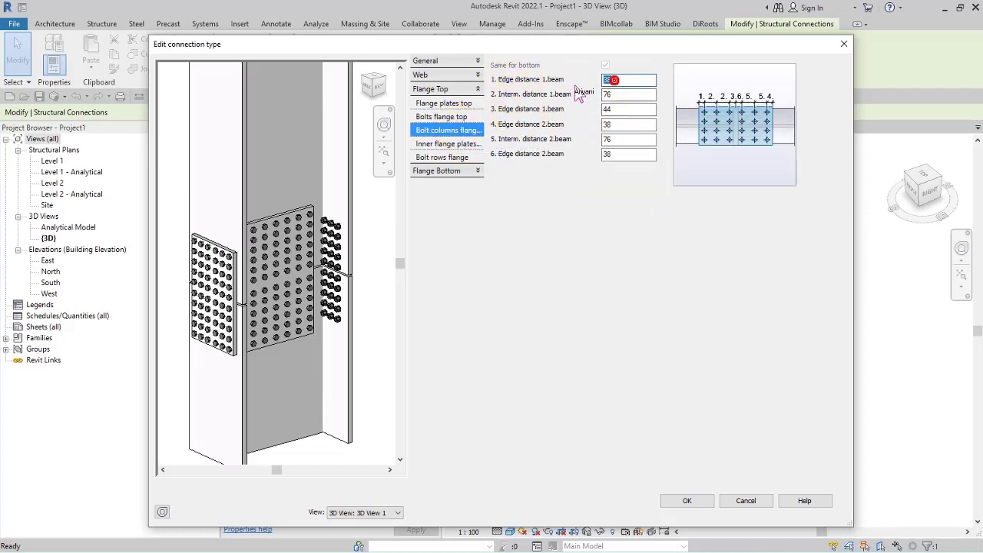
{"action": "left_click", "coordinate": [624, 98]}
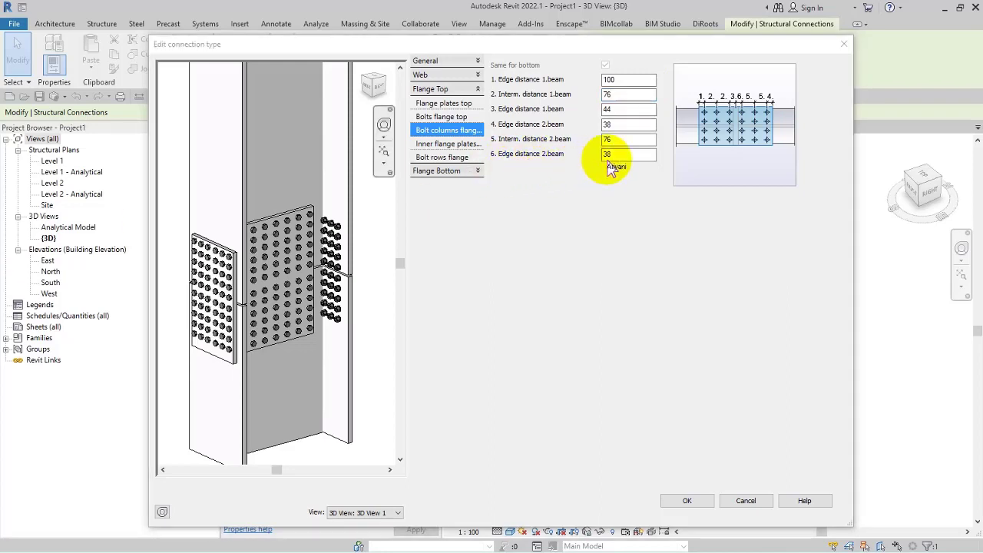
{"action": "left_click_drag", "start_coordinate": [630, 156], "coordinate": [577, 160]}
{"action": "double_click", "coordinate": [640, 80]}
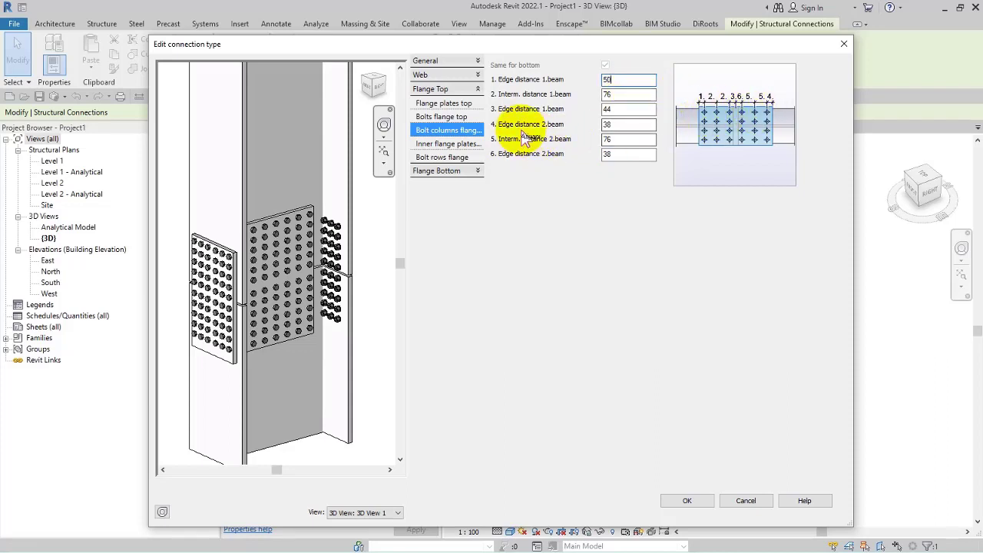
{"action": "left_click_drag", "start_coordinate": [628, 128], "coordinate": [577, 137]}
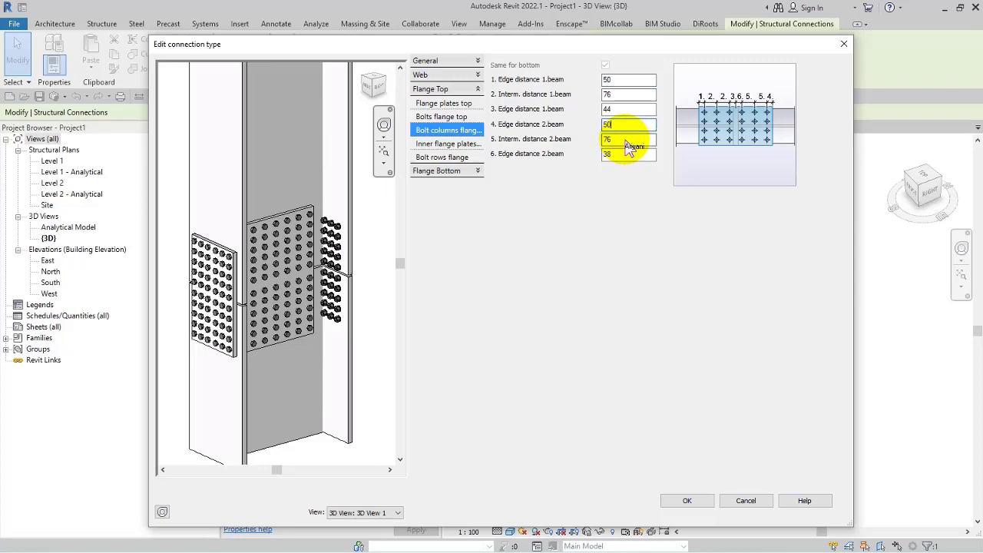
{"action": "left_click", "coordinate": [626, 141]}
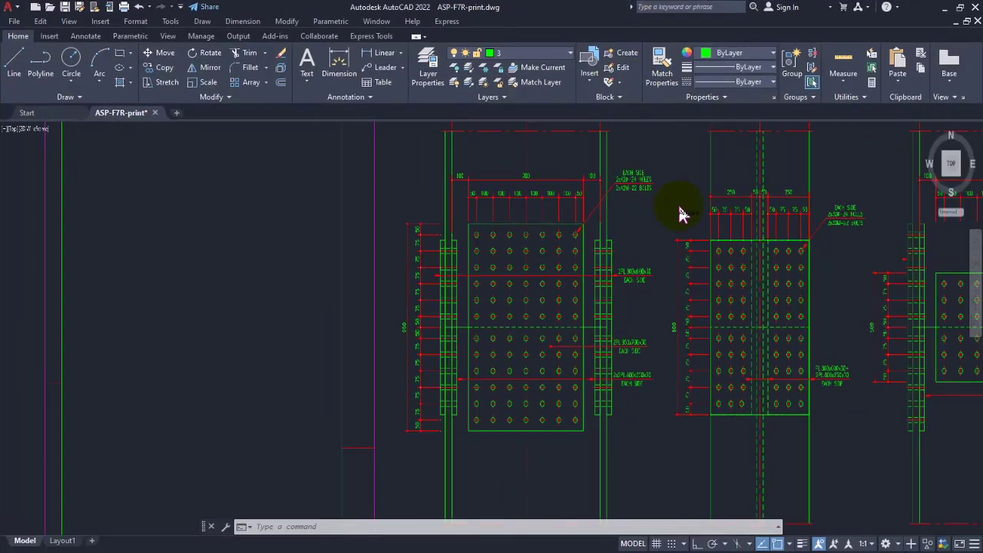
Check the bolt spacing in the AutoCAD splice detail and set the flange bolt columns' intermediate distances to 75 for both beams in Revit
{"action": "scroll", "coordinate": [670, 346], "scroll_direction": "up", "scroll_amount": 2}
{"action": "scroll", "coordinate": [262, 310], "scroll_direction": "down", "scroll_amount": 2}
{"action": "scroll", "coordinate": [262, 310], "scroll_direction": "down", "scroll_amount": 5}
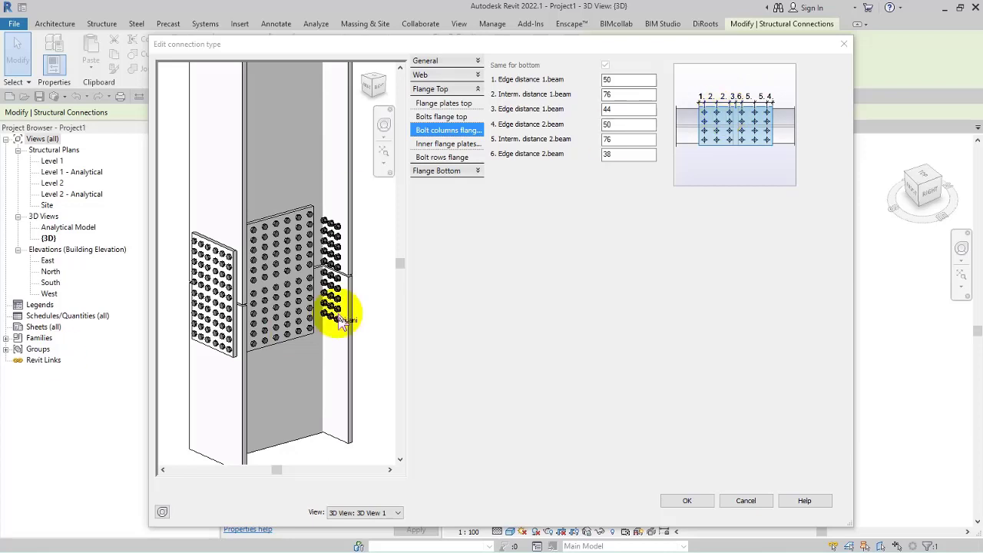
{"action": "left_click", "coordinate": [620, 95]}
{"action": "left_click_drag", "start_coordinate": [615, 96], "coordinate": [597, 107]}
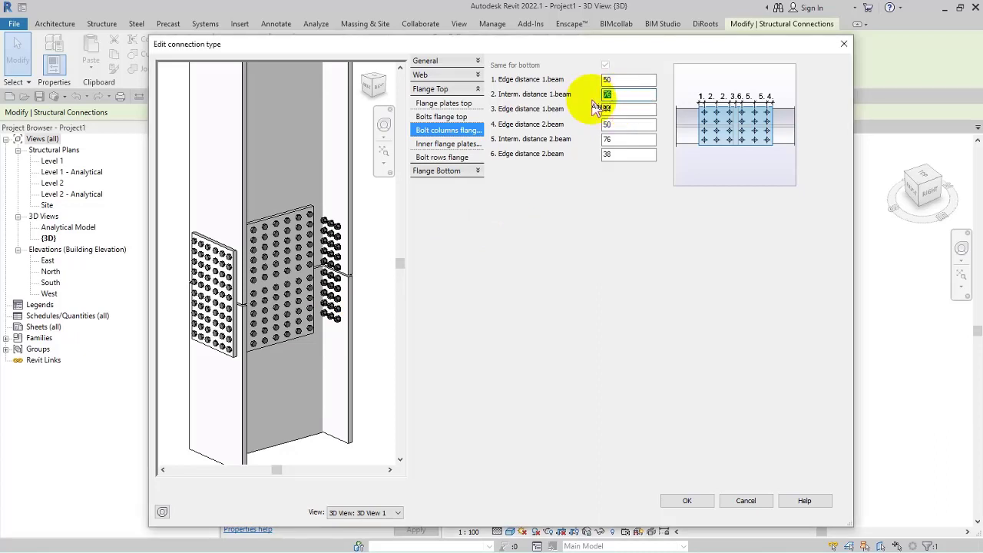
{"action": "type", "text": "75"}
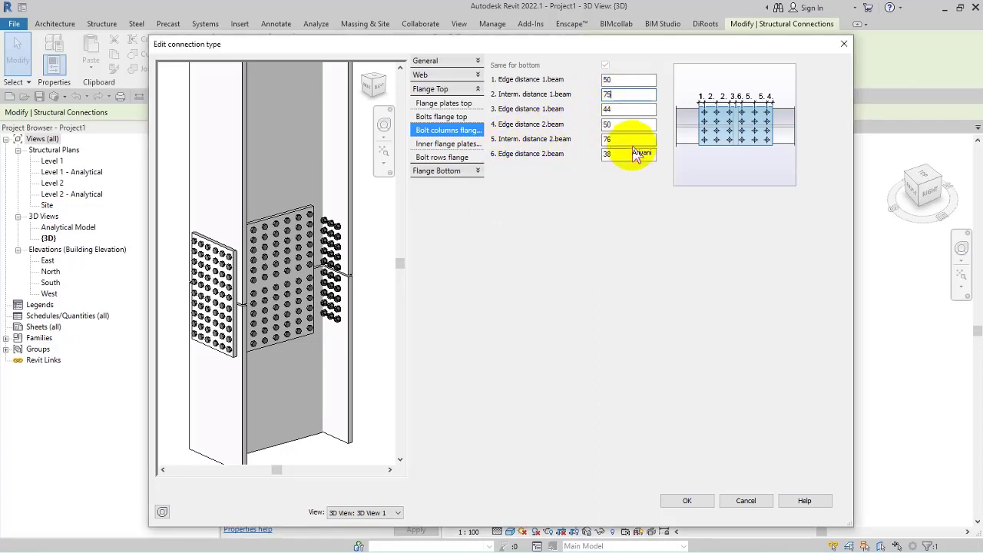
{"action": "left_click_drag", "start_coordinate": [626, 139], "coordinate": [585, 140]}
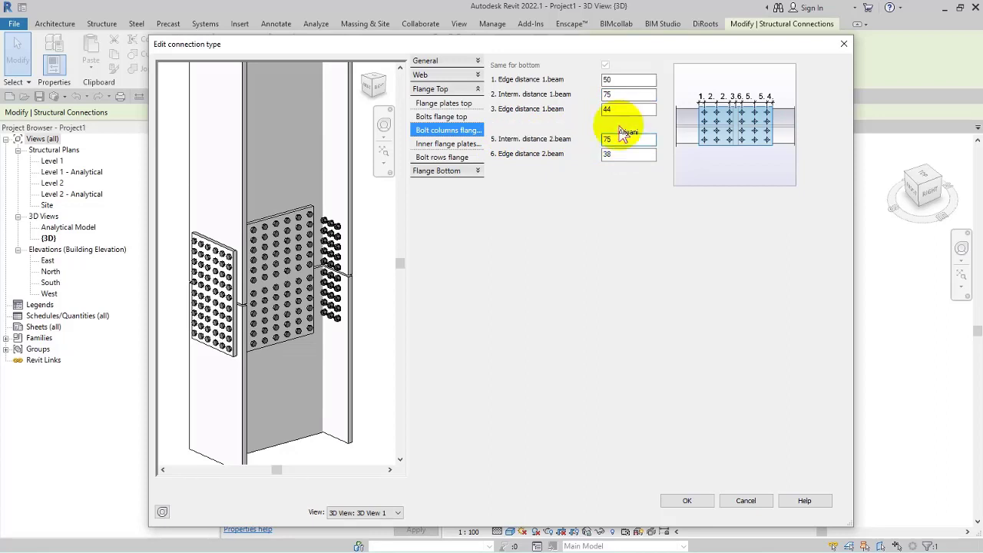
Enter 50 for edge distances 3, 4 and 6 of the flange bolt columns
{"action": "left_click_drag", "start_coordinate": [619, 126], "coordinate": [598, 122]}
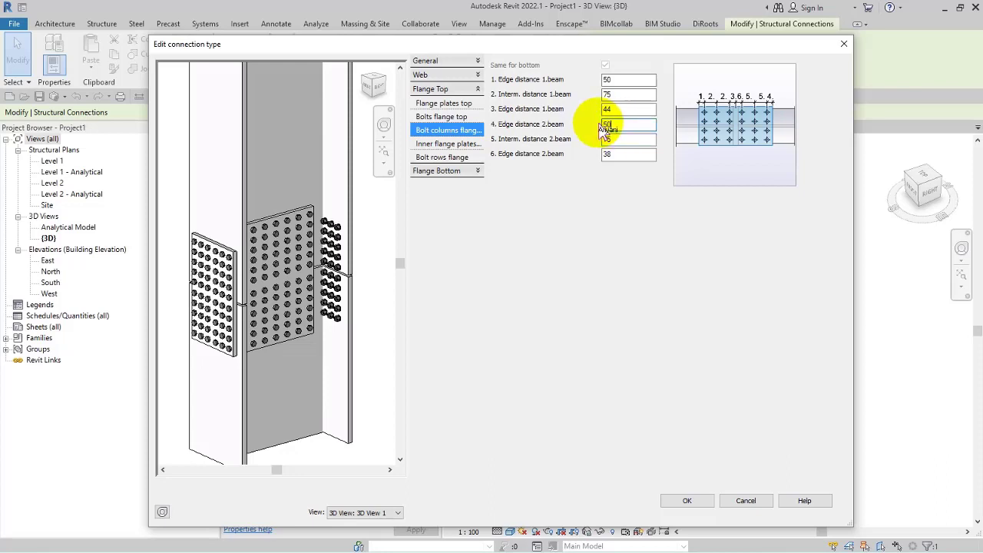
{"action": "type", "text": "50"}
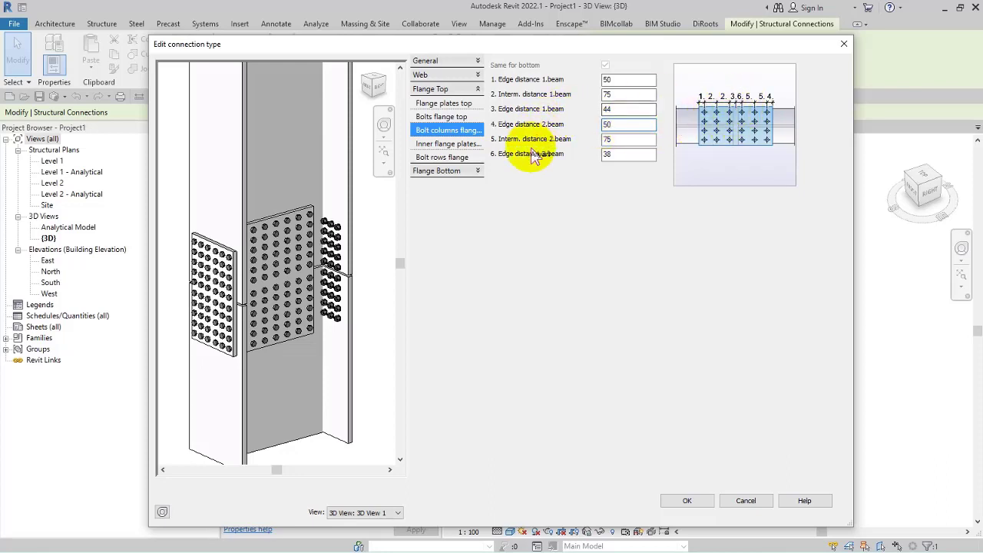
{"action": "left_click", "coordinate": [603, 155]}
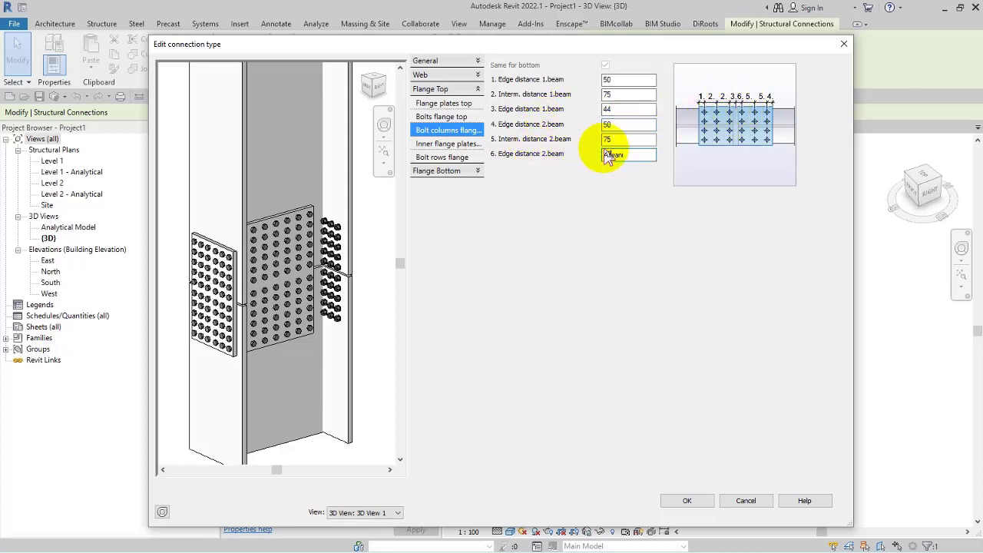
{"action": "type", "text": "50"}
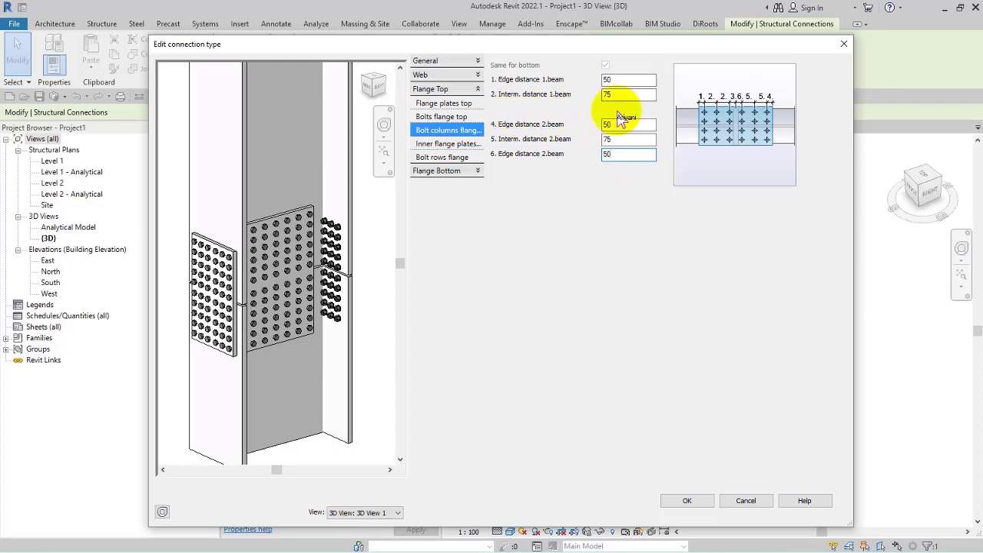
{"action": "left_click", "coordinate": [618, 113]}
{"action": "type", "text": "50"}
{"action": "left_click", "coordinate": [614, 125]}
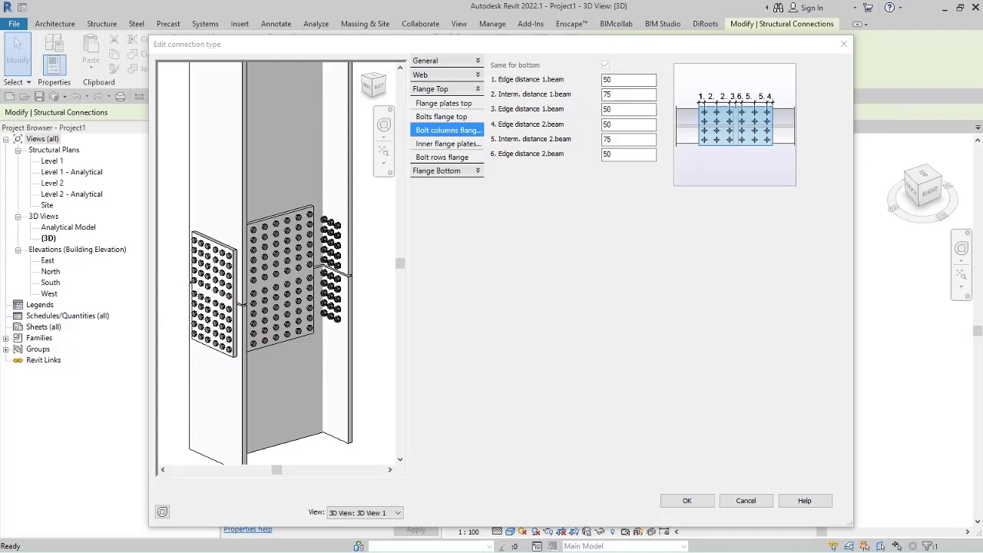
Set the gauge distance of the top flange bolt rows to 100 while viewing the flange plate in the preview
{"action": "left_click", "coordinate": [445, 144]}
{"action": "left_click", "coordinate": [444, 158]}
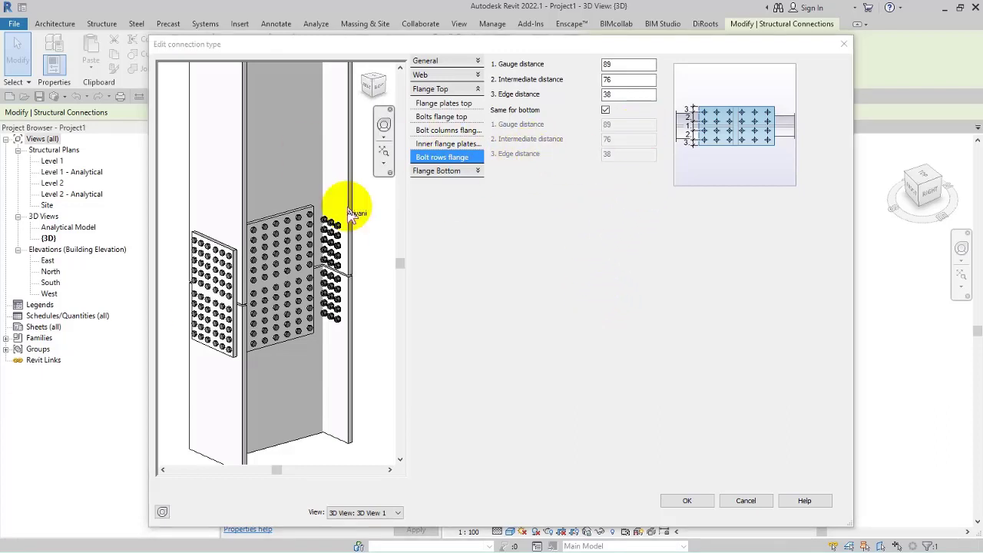
{"action": "middle_click_drag", "start_coordinate": [235, 263], "coordinate": [272, 257], "text": "shift"}
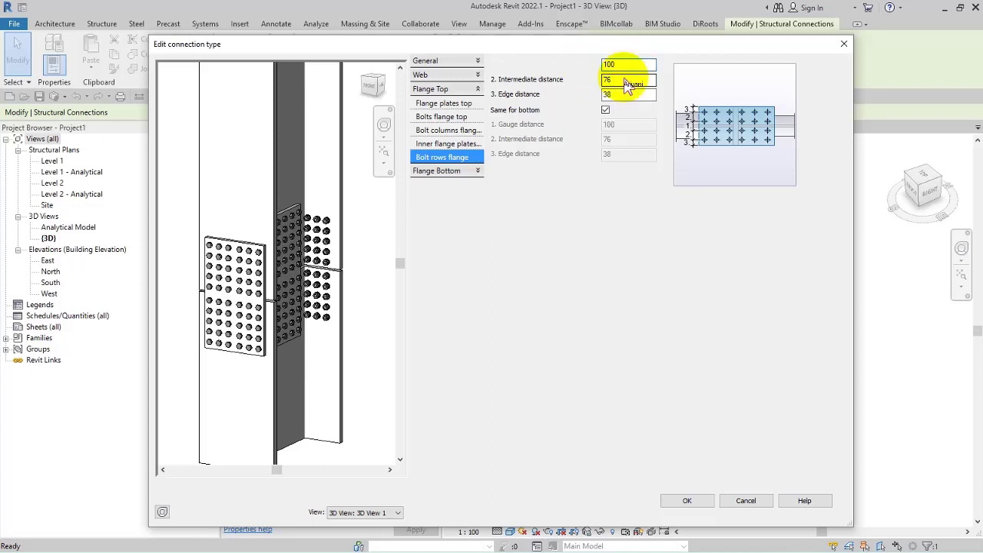
Set the flange bolt rows' intermediate distance to 75 and edge distance to 50
{"action": "left_click", "coordinate": [626, 84]}
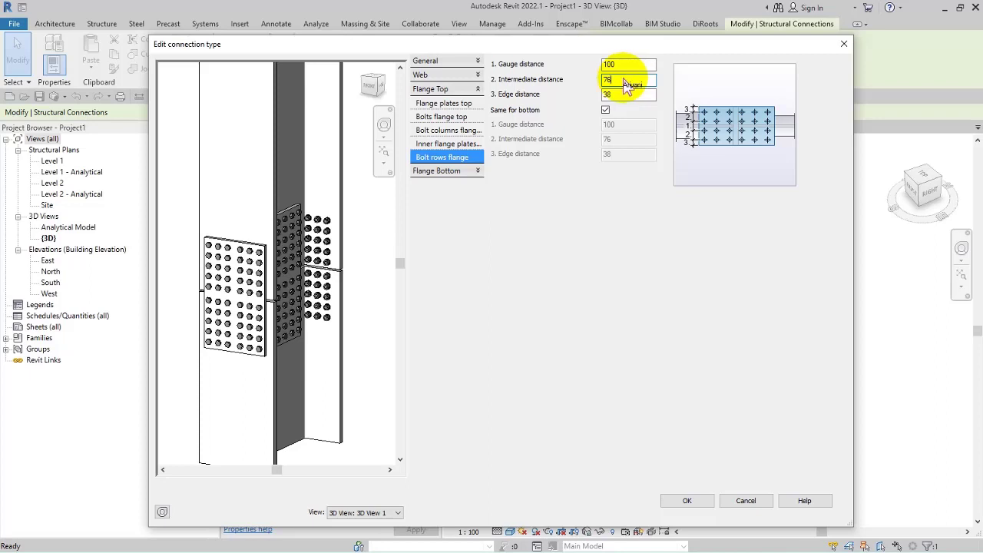
{"action": "type", "text": "75"}
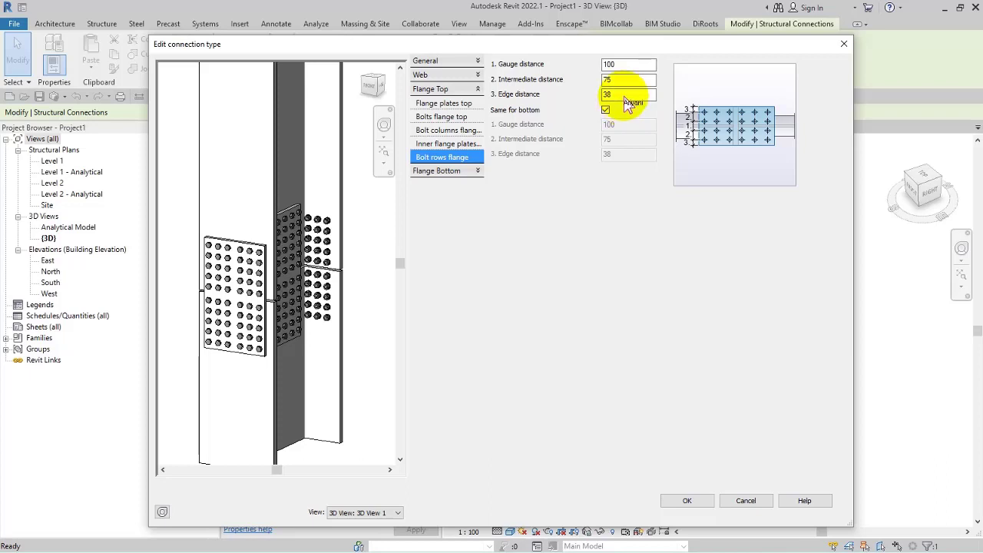
{"action": "left_click", "coordinate": [620, 97]}
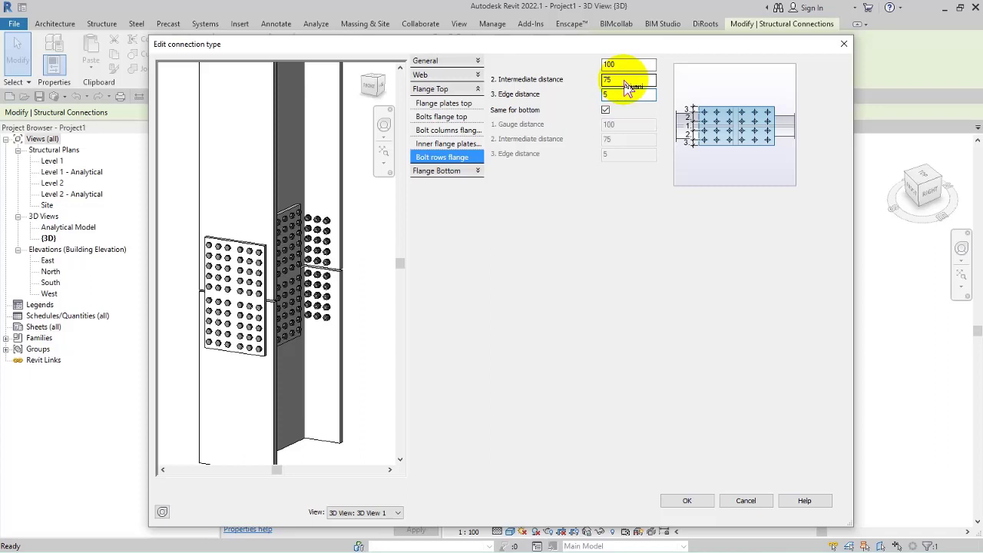
{"action": "left_click", "coordinate": [621, 95]}
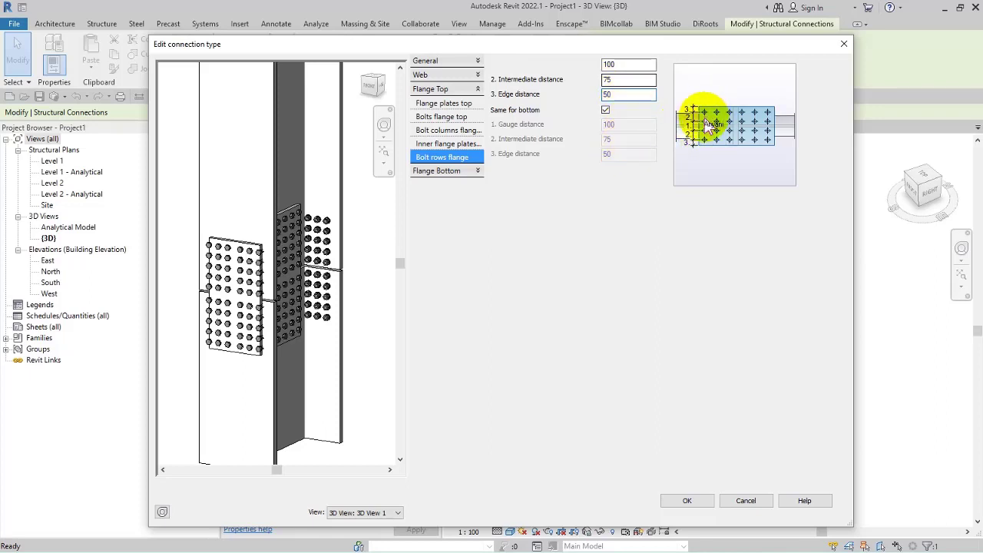
{"action": "left_click", "coordinate": [630, 79]}
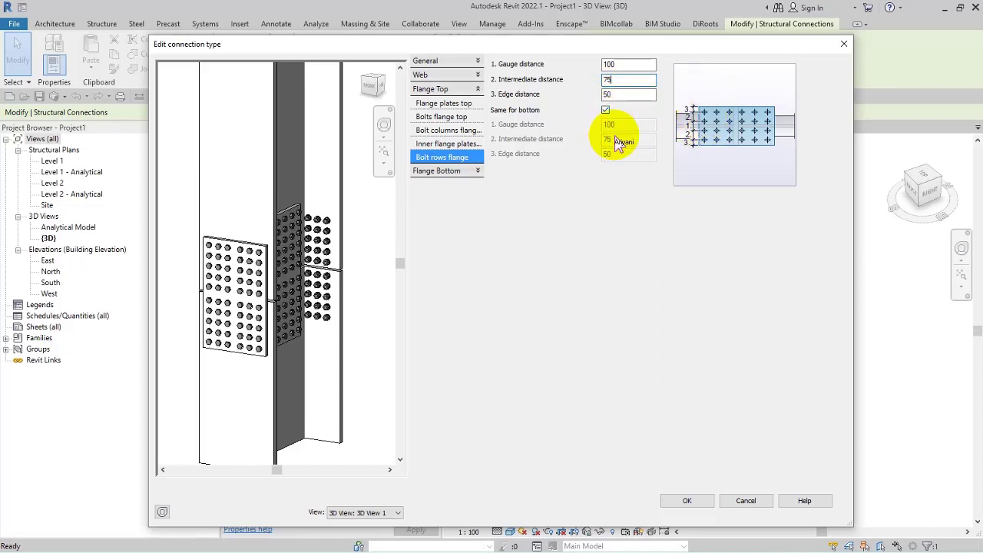
Accept the edited M-M splice joint parameters and type properties, and inspect the updated splice in the 3D view
{"action": "left_click", "coordinate": [697, 501]}
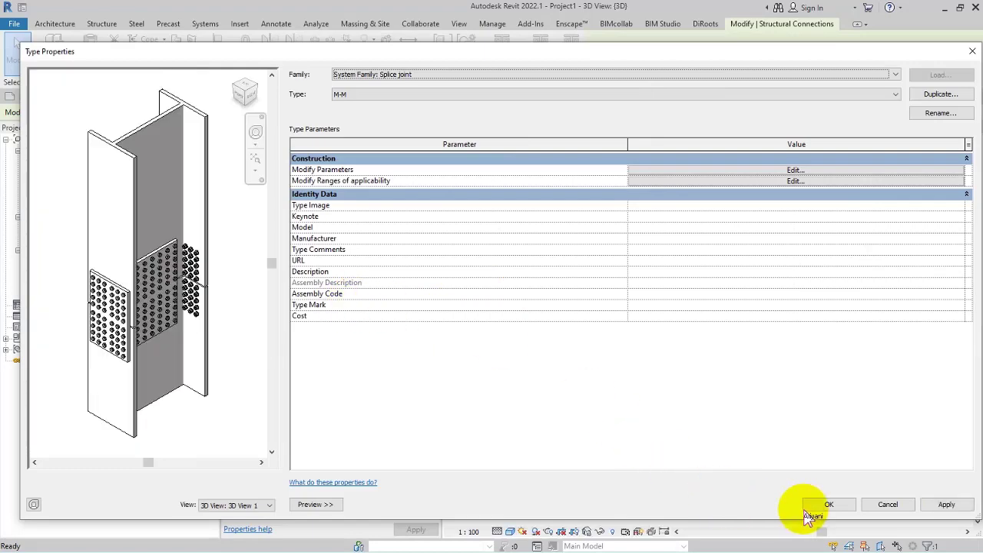
{"action": "left_click", "coordinate": [809, 510]}
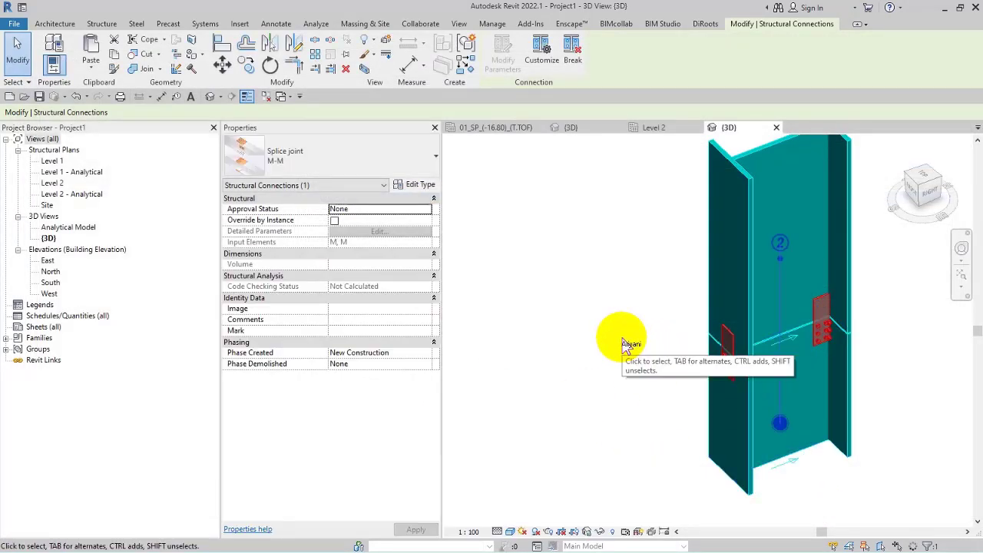
{"action": "left_click", "coordinate": [623, 341]}
{"action": "middle_click_drag", "start_coordinate": [644, 355], "coordinate": [615, 374]}
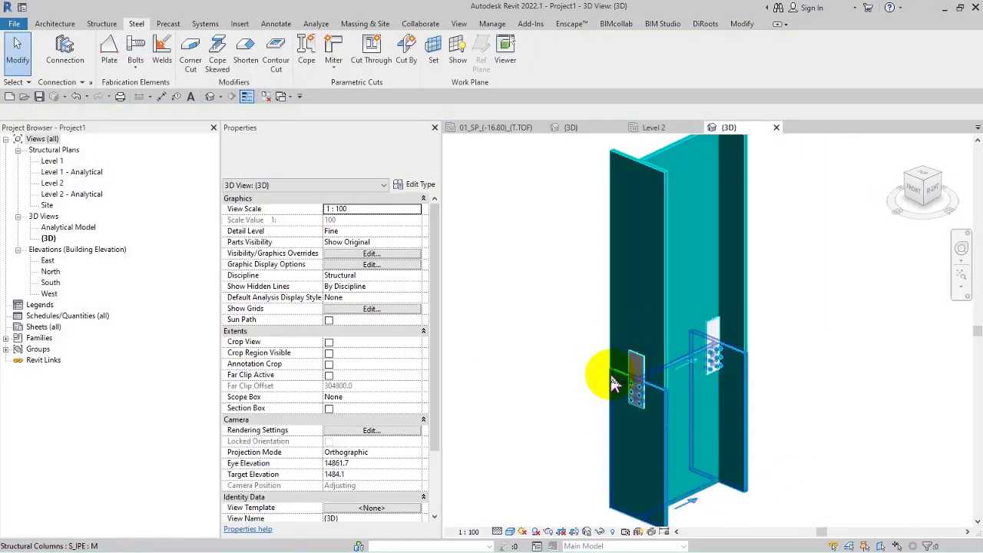
{"action": "left_click", "coordinate": [913, 545]}
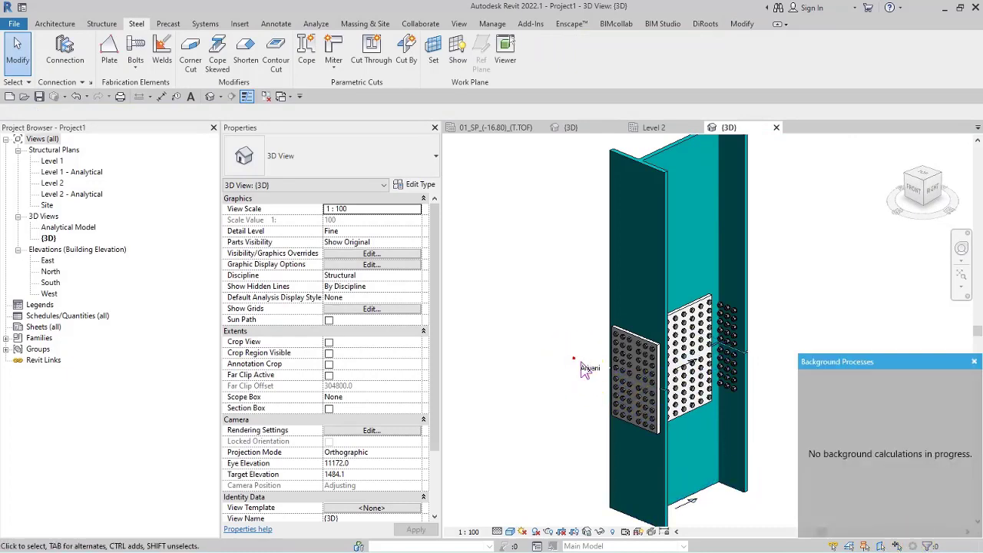
{"action": "left_click", "coordinate": [974, 361]}
{"action": "middle_click_drag", "start_coordinate": [878, 377], "coordinate": [683, 184], "text": "shift"}
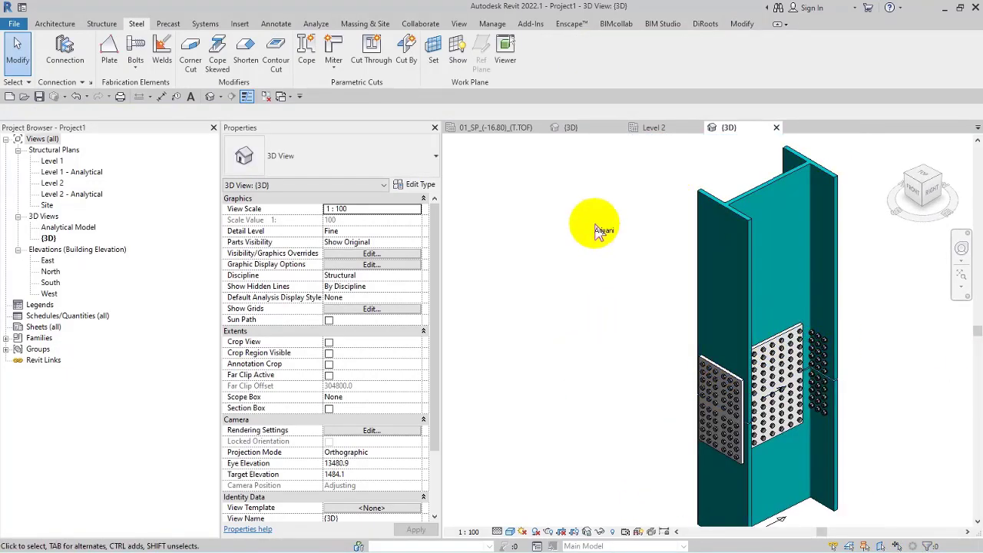
Close the inactive views and check the type of the column splice joint in the 35-level structural project
{"action": "left_click", "coordinate": [266, 96]}
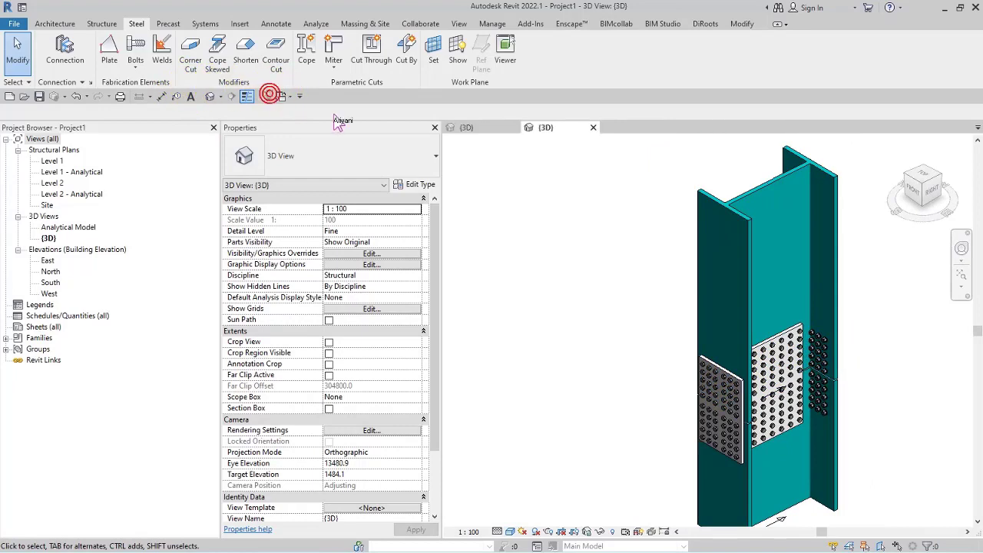
{"action": "left_click", "coordinate": [500, 127]}
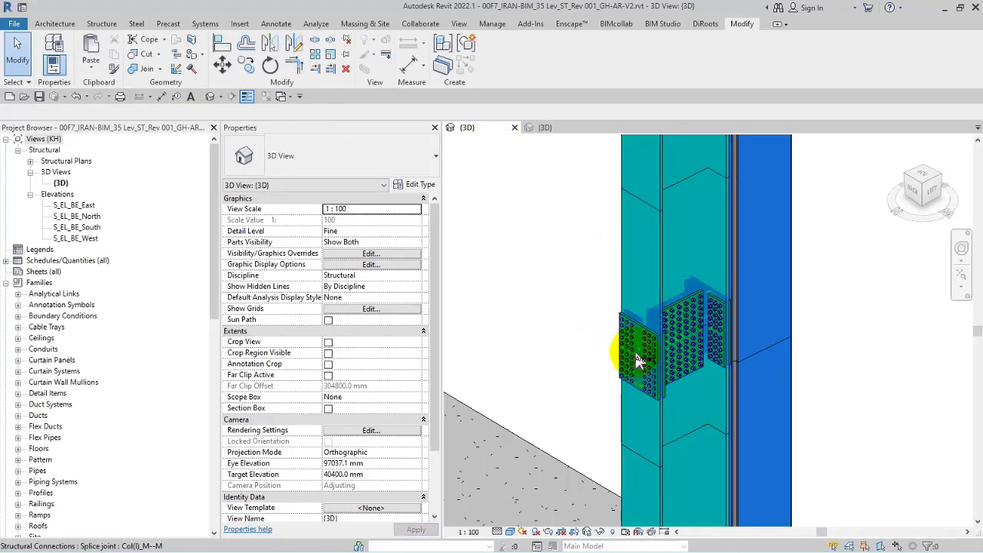
{"action": "left_click", "coordinate": [634, 345]}
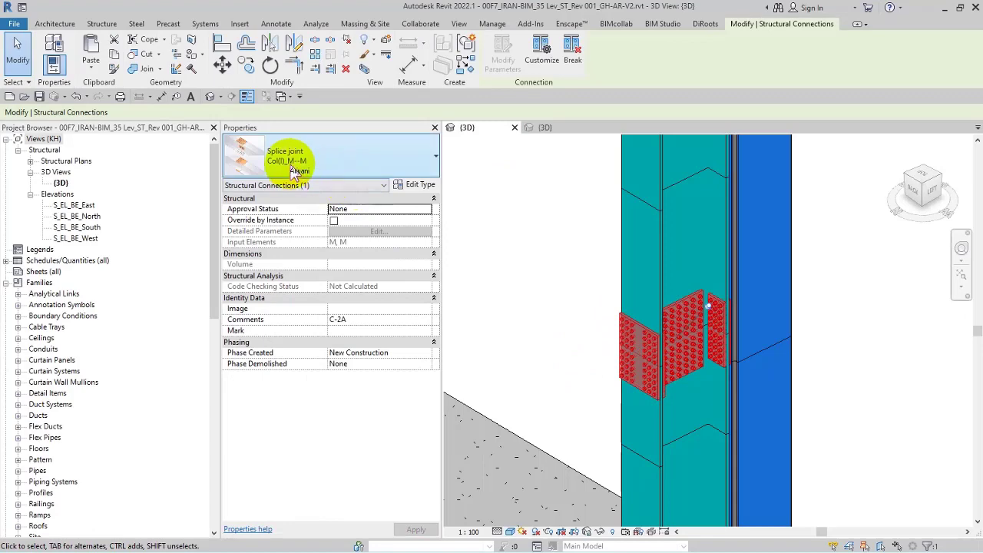
{"action": "left_click", "coordinate": [548, 304]}
Inspect the base plate connection and its B.P.3 stiffener connection at the foot of a type M column
{"action": "scroll", "coordinate": [550, 305], "scroll_direction": "down", "scroll_amount": 4}
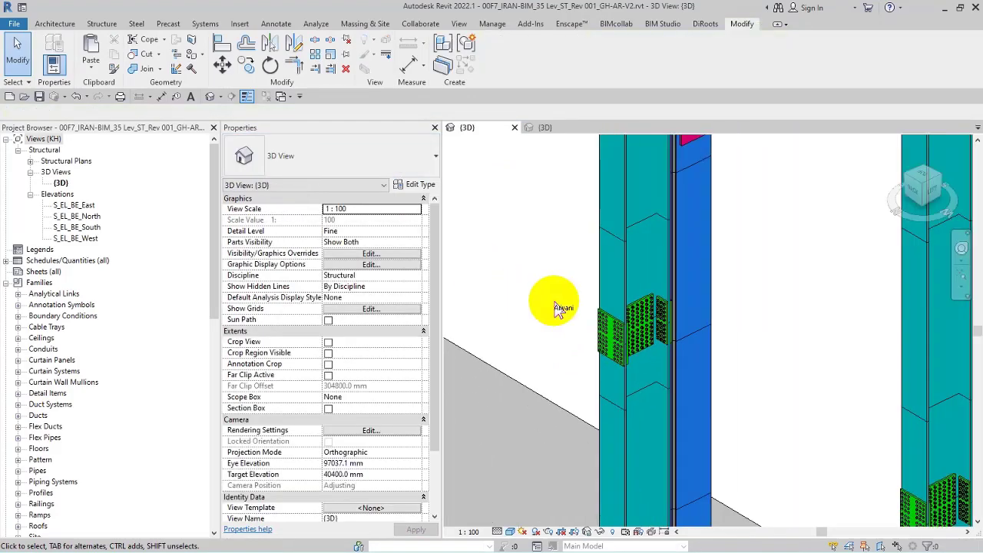
{"action": "scroll", "coordinate": [671, 313], "scroll_direction": "down", "scroll_amount": 1}
{"action": "middle_click_drag", "start_coordinate": [673, 301], "coordinate": [720, 184]}
{"action": "scroll", "coordinate": [661, 403], "scroll_direction": "up", "scroll_amount": 8}
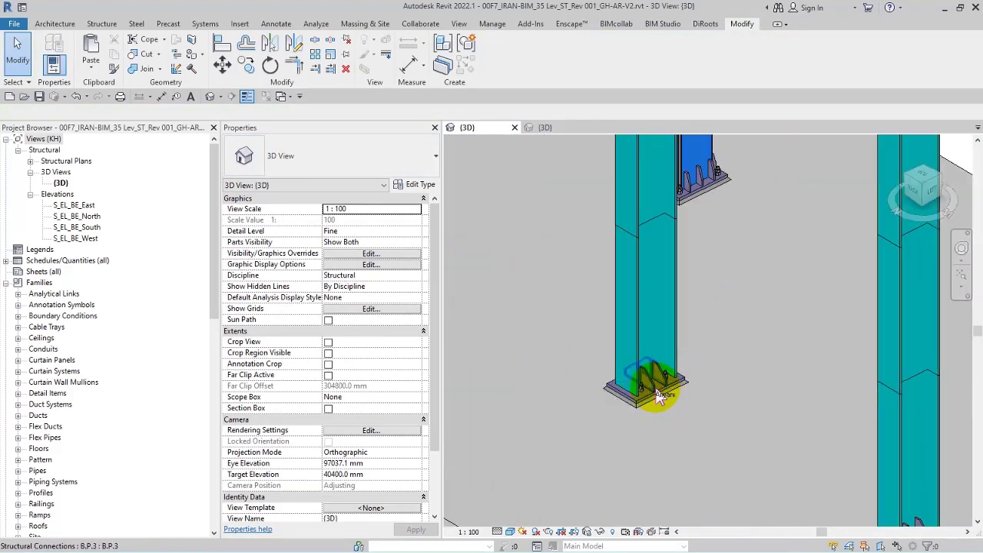
{"action": "left_click", "coordinate": [636, 418]}
{"action": "scroll", "coordinate": [642, 407], "scroll_direction": "up", "scroll_amount": 1}
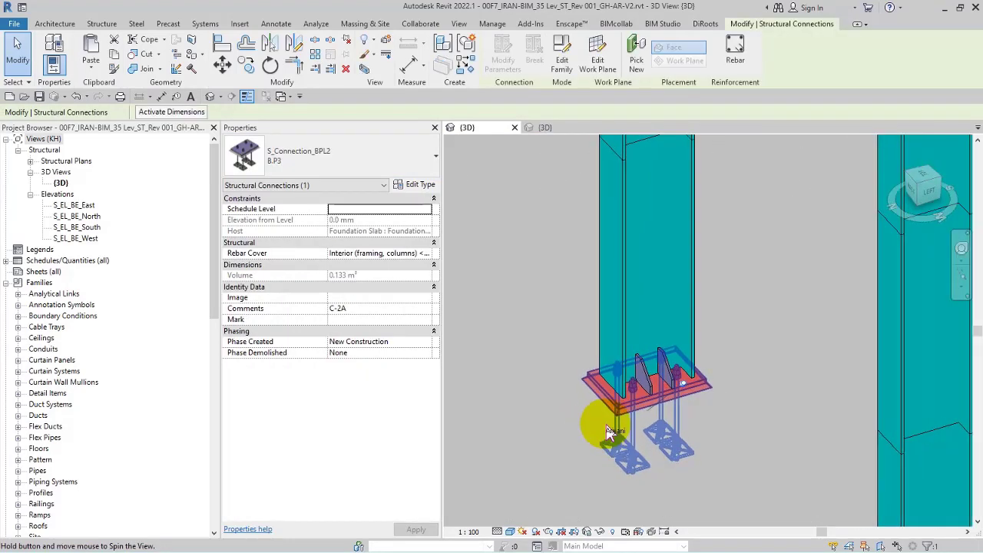
{"action": "scroll", "coordinate": [649, 396], "scroll_direction": "down", "scroll_amount": 1}
{"action": "left_click", "coordinate": [649, 388]}
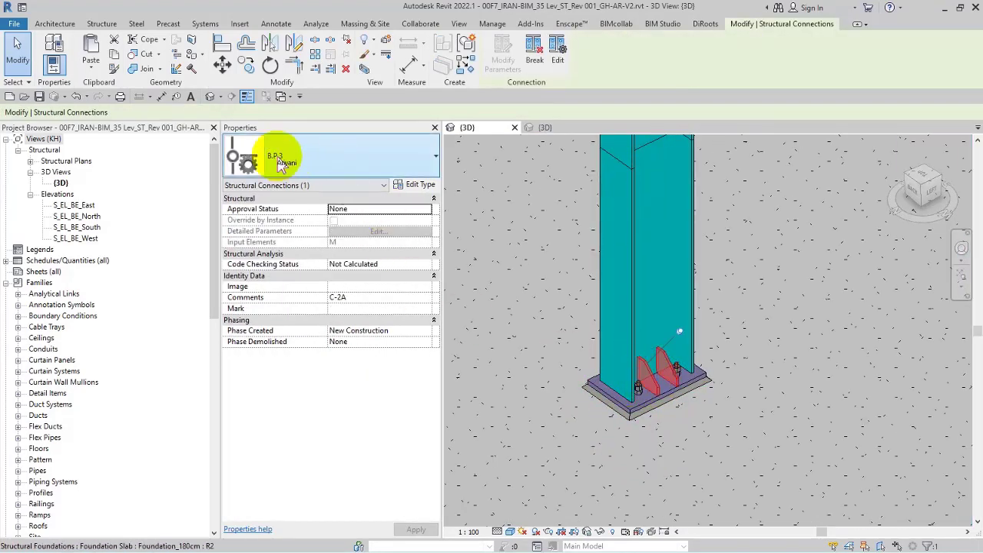
{"action": "key", "text": "Escape"}
Survey the columns on the foundation slabs and inspect the Col(I)_STIFFNER_SC_(M) connection on a type M column
{"action": "scroll", "coordinate": [654, 431], "scroll_direction": "down", "scroll_amount": 8}
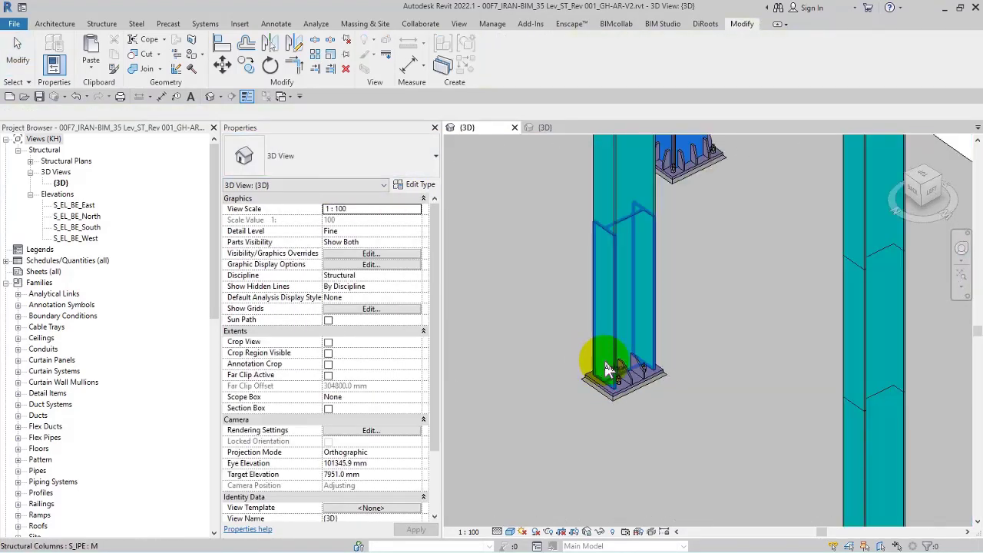
{"action": "middle_click_drag", "start_coordinate": [659, 346], "coordinate": [920, 346]}
{"action": "scroll", "coordinate": [807, 346], "scroll_direction": "down", "scroll_amount": 2}
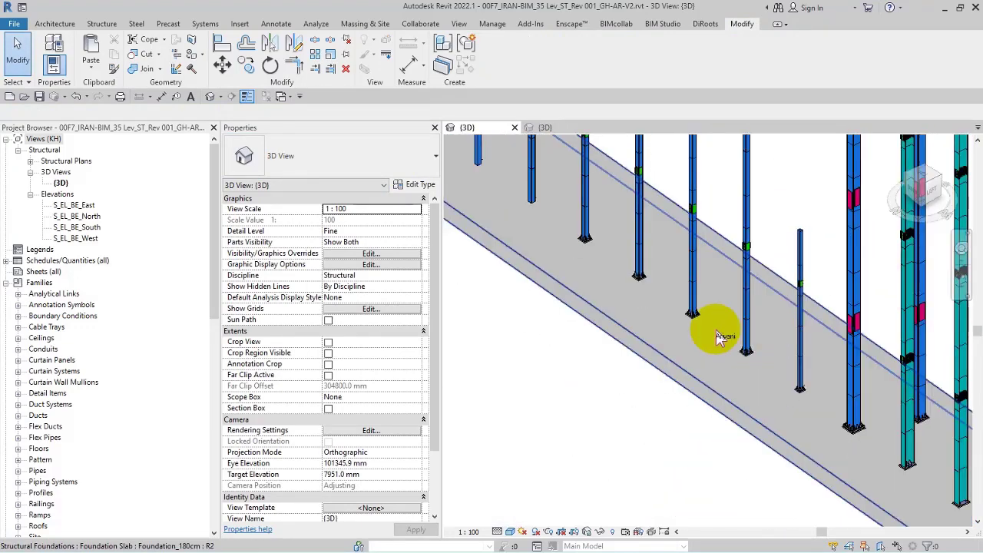
{"action": "middle_click_drag", "start_coordinate": [717, 336], "coordinate": [779, 374]}
{"action": "scroll", "coordinate": [803, 408], "scroll_direction": "down", "scroll_amount": 2}
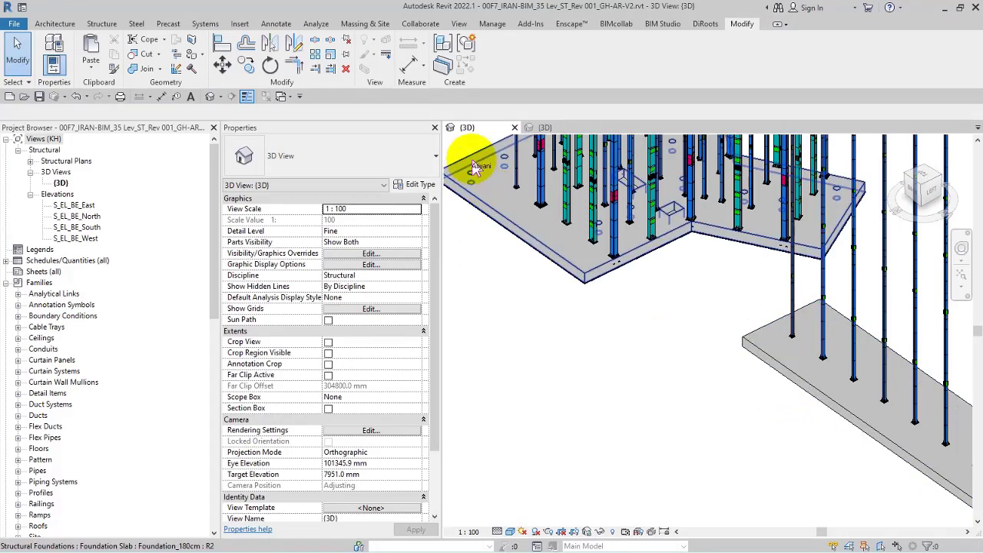
{"action": "middle_click_drag", "start_coordinate": [646, 324], "coordinate": [663, 390]}
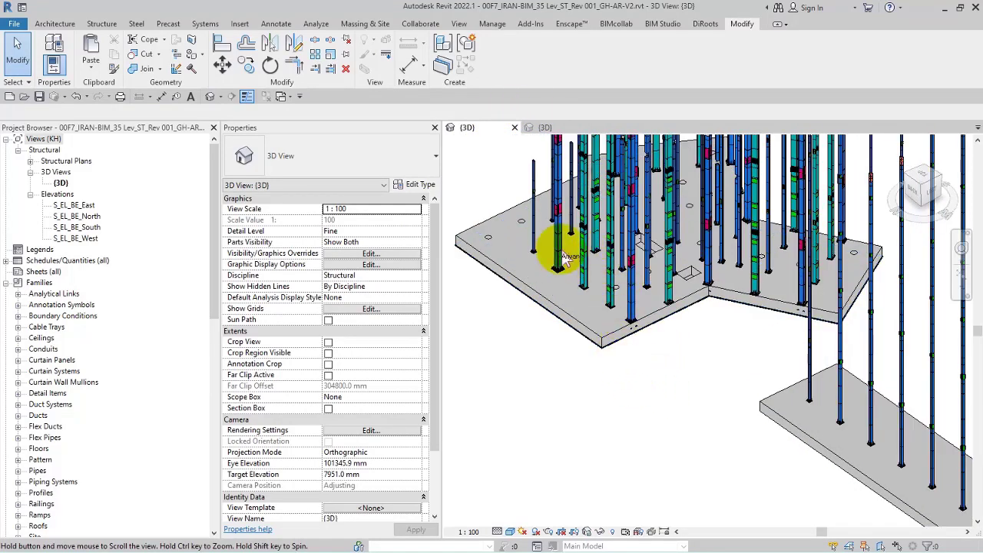
{"action": "scroll", "coordinate": [576, 286], "scroll_direction": "up", "scroll_amount": 4}
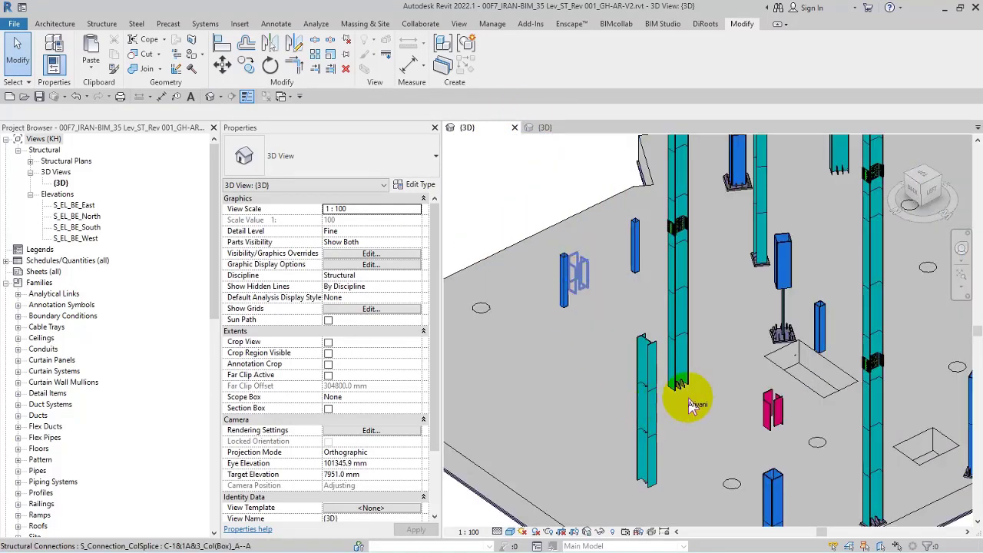
{"action": "scroll", "coordinate": [650, 377], "scroll_direction": "up", "scroll_amount": 3}
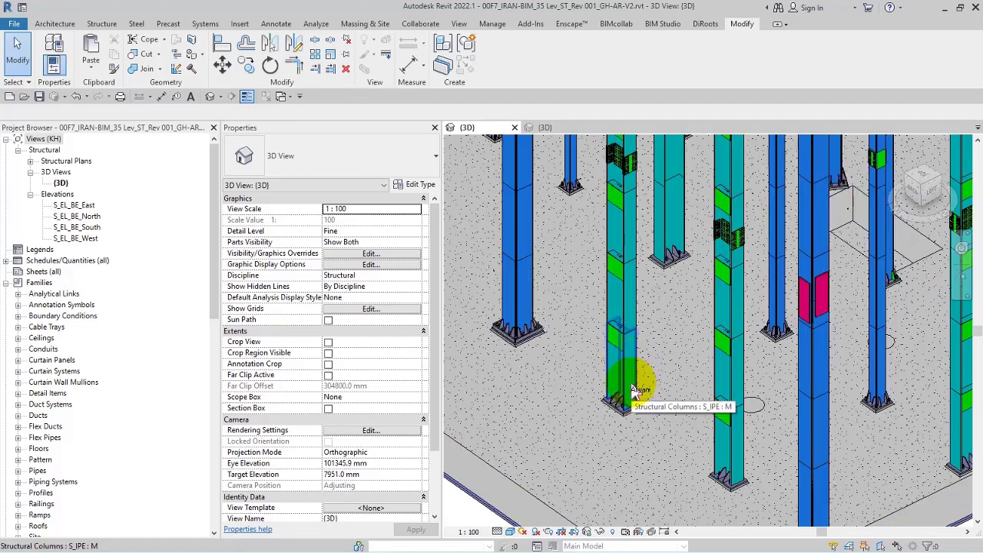
{"action": "scroll", "coordinate": [632, 390], "scroll_direction": "up", "scroll_amount": 2}
{"action": "left_click", "coordinate": [626, 295]}
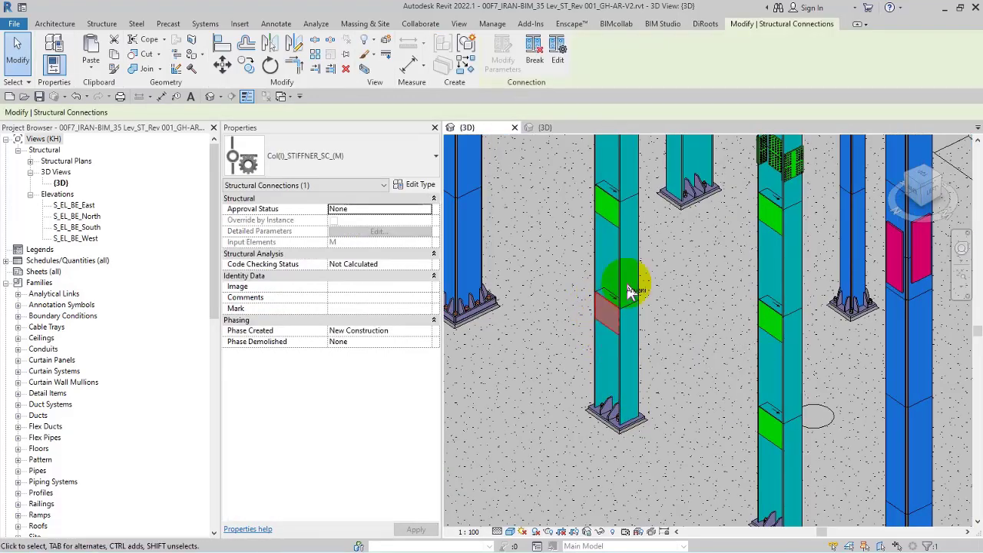
{"action": "scroll", "coordinate": [649, 361], "scroll_direction": "up", "scroll_amount": 2}
{"action": "left_click", "coordinate": [620, 347]}
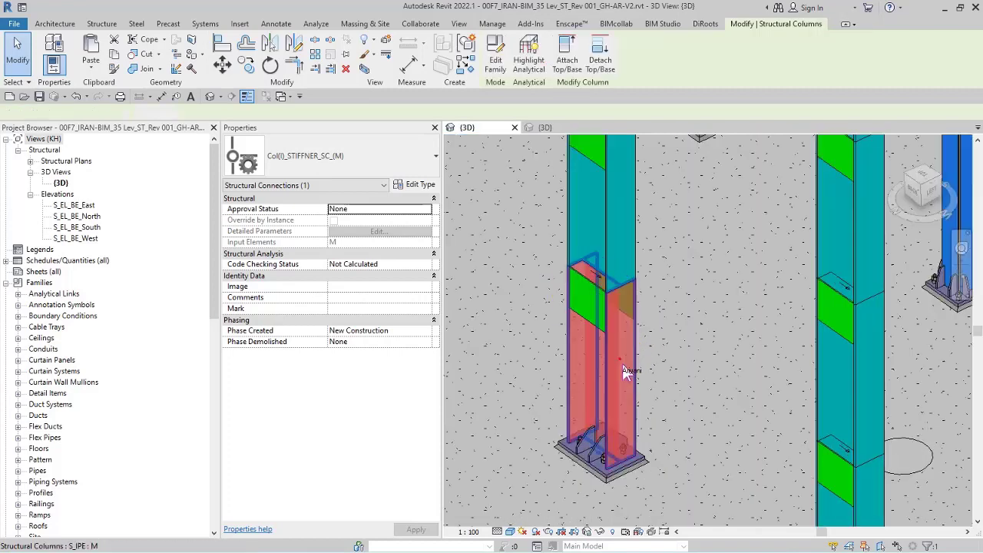
{"action": "left_click", "coordinate": [595, 321]}
{"action": "middle_click_drag", "start_coordinate": [650, 352], "coordinate": [649, 351], "text": "shift"}
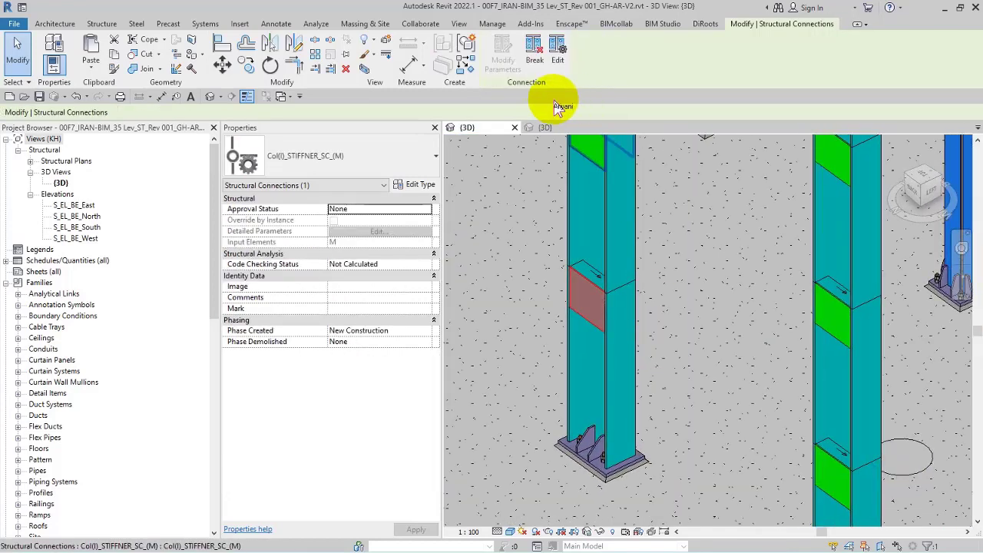
Return to the Project1 3D view and examine the spliced columns from the web side
{"action": "left_click", "coordinate": [551, 127]}
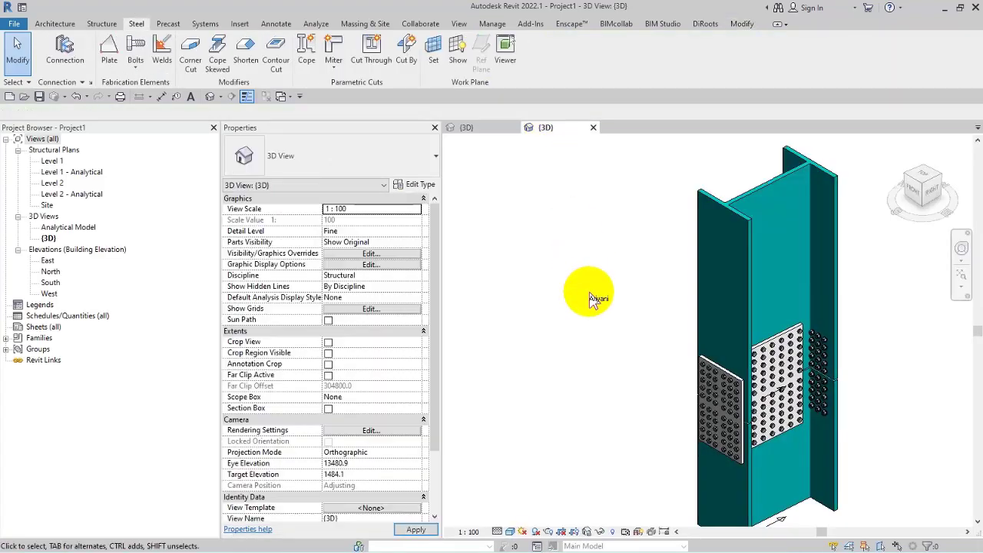
{"action": "scroll", "coordinate": [570, 255], "scroll_direction": "down", "scroll_amount": 3}
{"action": "middle_click_drag", "start_coordinate": [632, 351], "coordinate": [634, 297]}
{"action": "middle_click_drag", "start_coordinate": [619, 238], "coordinate": [572, 195], "text": "shift"}
{"action": "scroll", "coordinate": [572, 195], "scroll_direction": "up", "scroll_amount": 1}
{"action": "middle_click_drag", "start_coordinate": [596, 261], "coordinate": [504, 315], "text": "shift"}
Place a Generic Connection on the upper type M column
{"action": "left_click", "coordinate": [55, 24]}
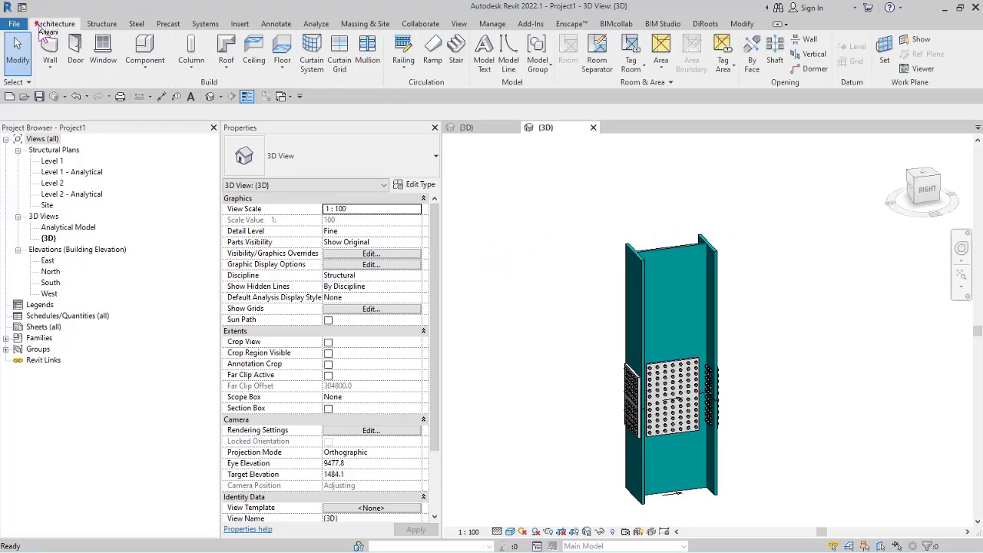
{"action": "left_click", "coordinate": [136, 24]}
{"action": "left_click", "coordinate": [66, 46]}
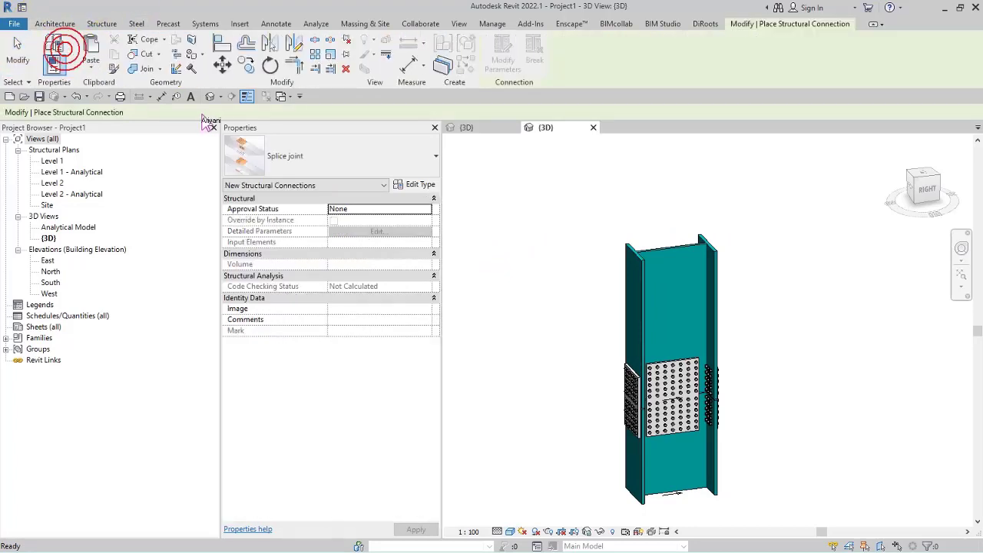
{"action": "left_click", "coordinate": [292, 159]}
{"action": "left_click", "coordinate": [264, 220]}
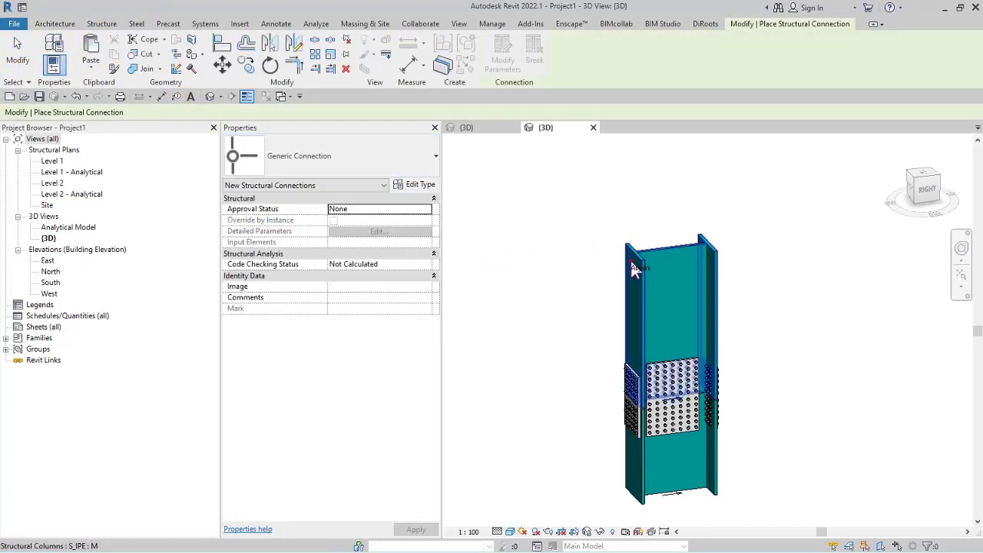
{"action": "left_click", "coordinate": [632, 262]}
{"action": "key", "text": "Return"}
{"action": "left_click", "coordinate": [534, 197]}
{"action": "middle_click_drag", "start_coordinate": [519, 227], "coordinate": [533, 203], "text": "shift"}
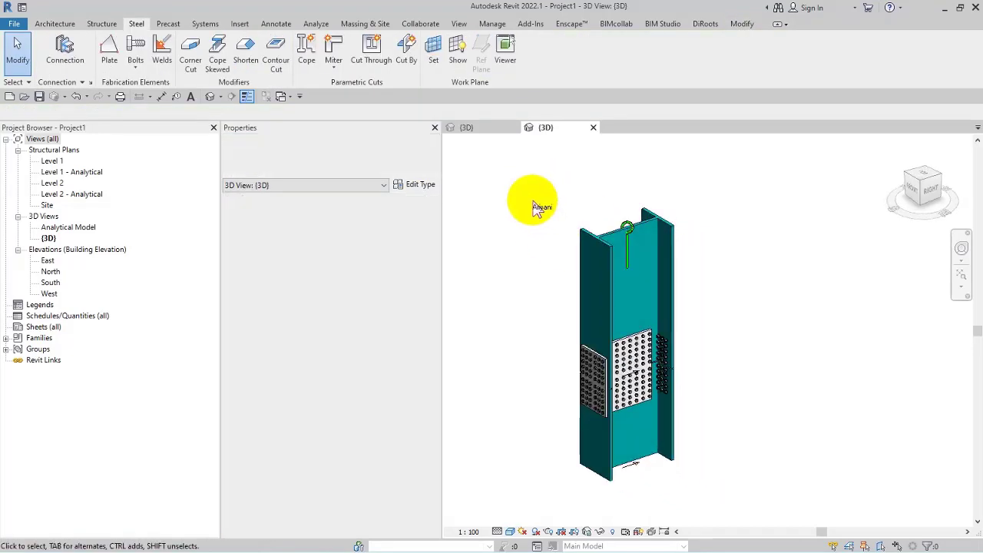
Create a rectangular steel plate about 980 by 689 mm across the flange edges at the top of the upper column, using the flange edge face as work plane
{"action": "left_click", "coordinate": [110, 55]}
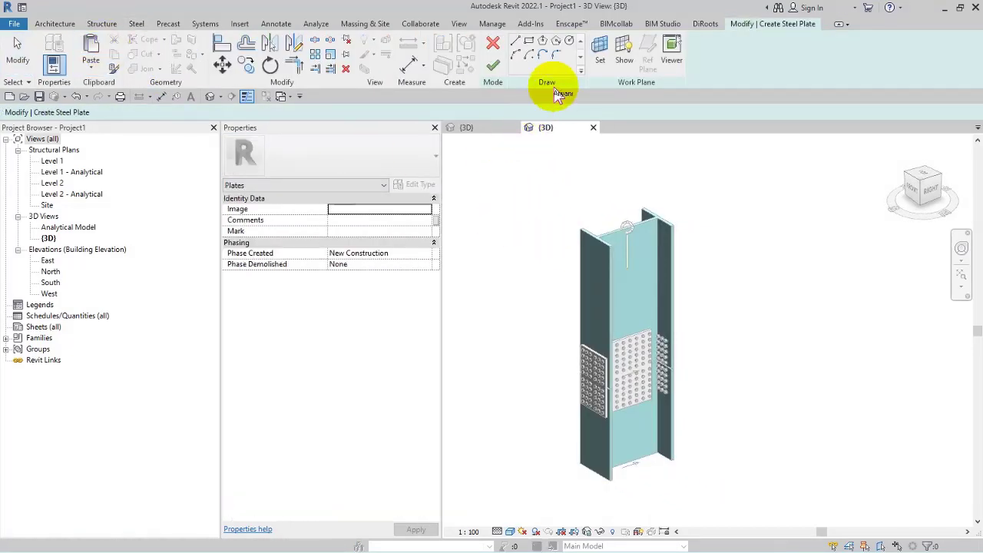
{"action": "left_click", "coordinate": [593, 50]}
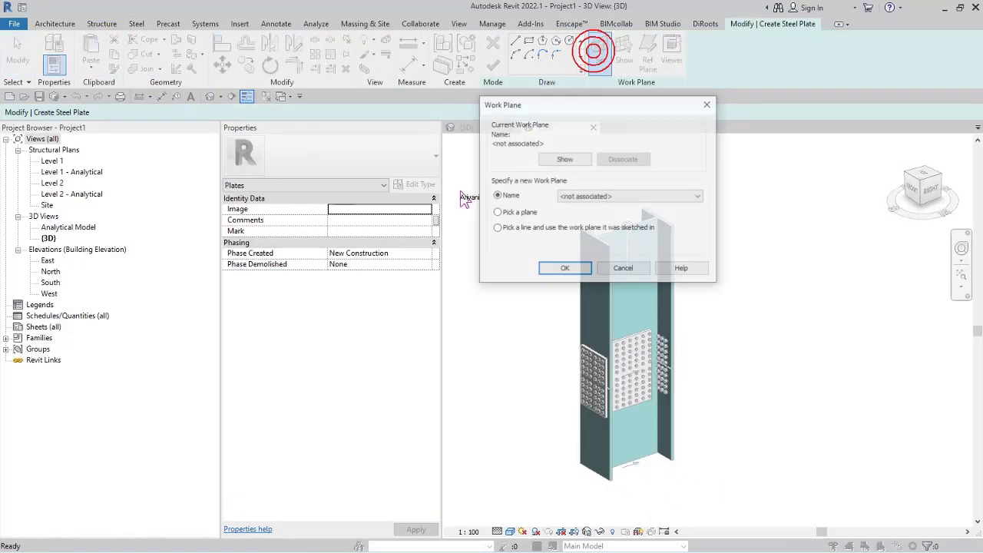
{"action": "left_click", "coordinate": [507, 229]}
{"action": "left_click", "coordinate": [565, 269]}
{"action": "scroll", "coordinate": [618, 257], "scroll_direction": "up", "scroll_amount": 5}
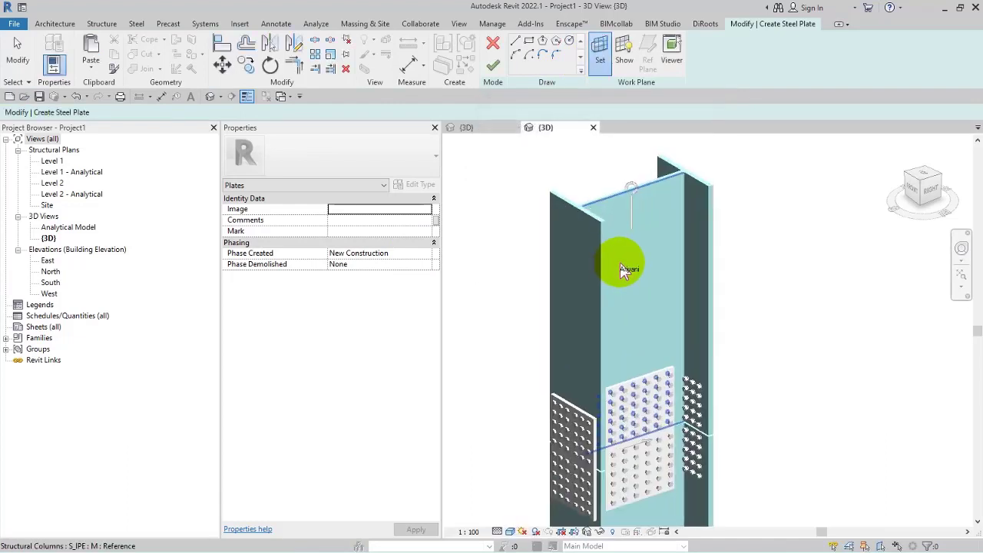
{"action": "left_click", "coordinate": [595, 218]}
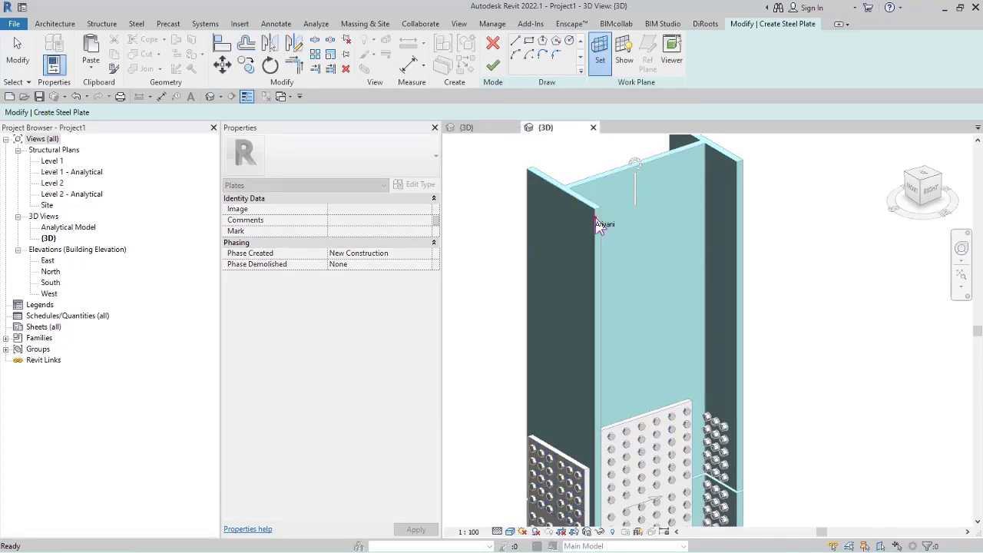
{"action": "left_click", "coordinate": [530, 42]}
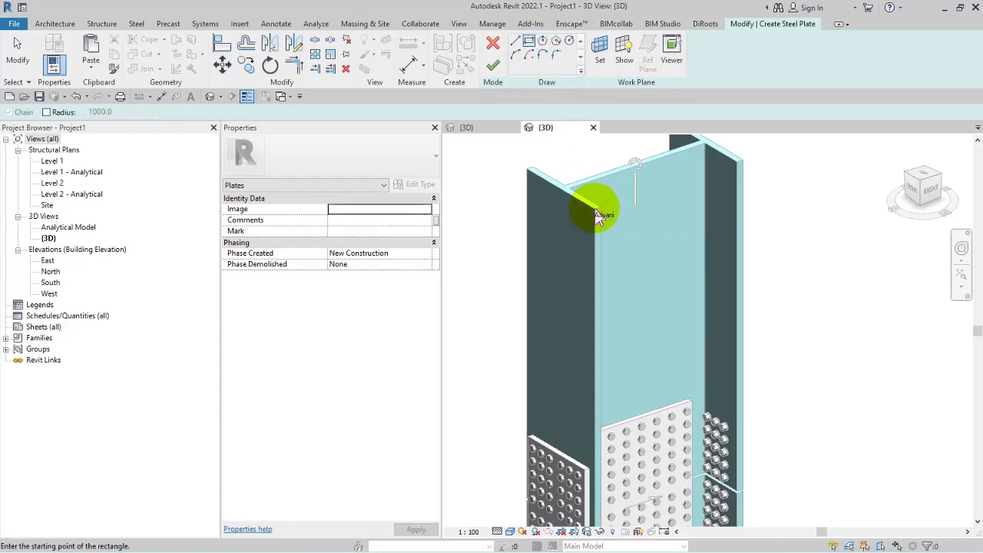
{"action": "left_click", "coordinate": [596, 212]}
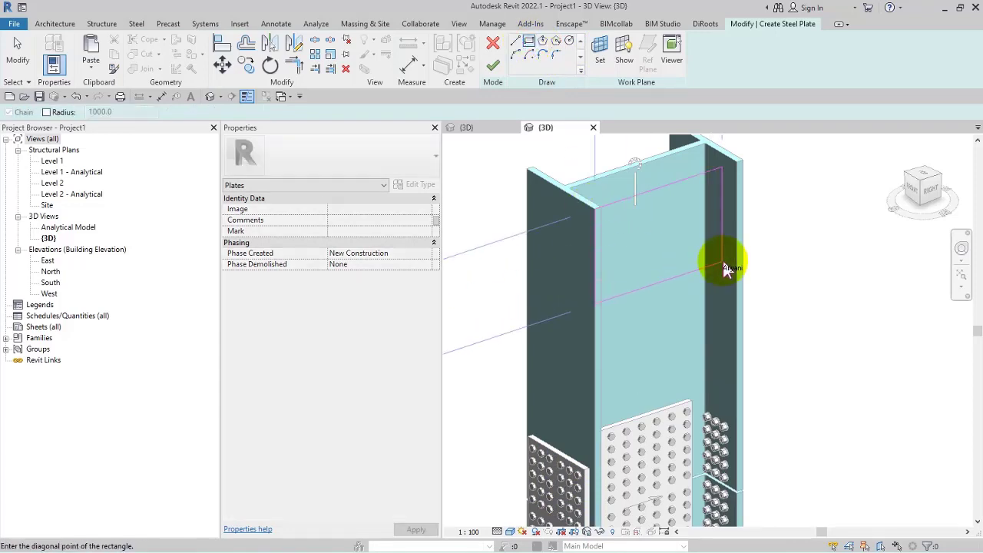
{"action": "left_click", "coordinate": [745, 288]}
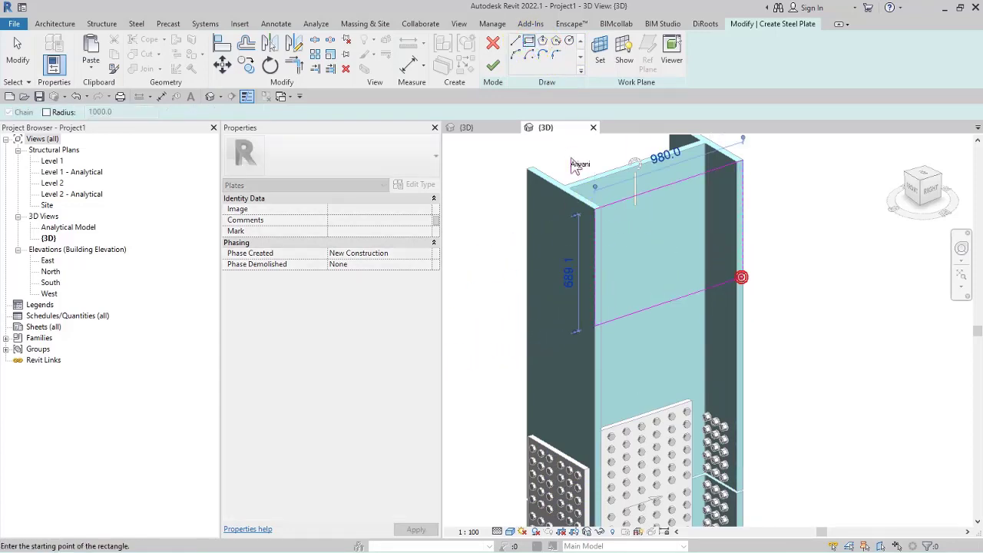
{"action": "left_click", "coordinate": [492, 65]}
Set the new plate's thickness to 25 mm and turn the column to its opposite open side
{"action": "left_click", "coordinate": [373, 232]}
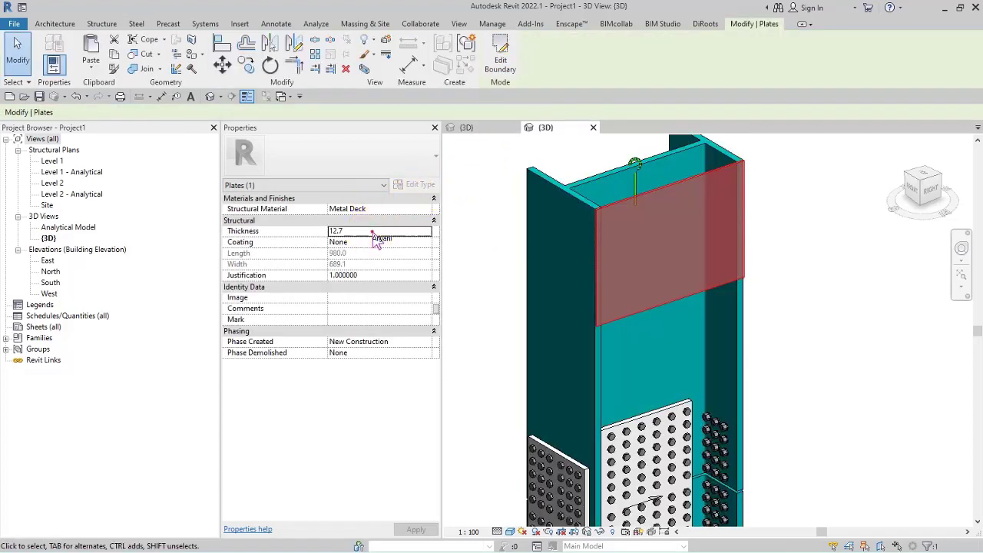
{"action": "type", "text": "25"}
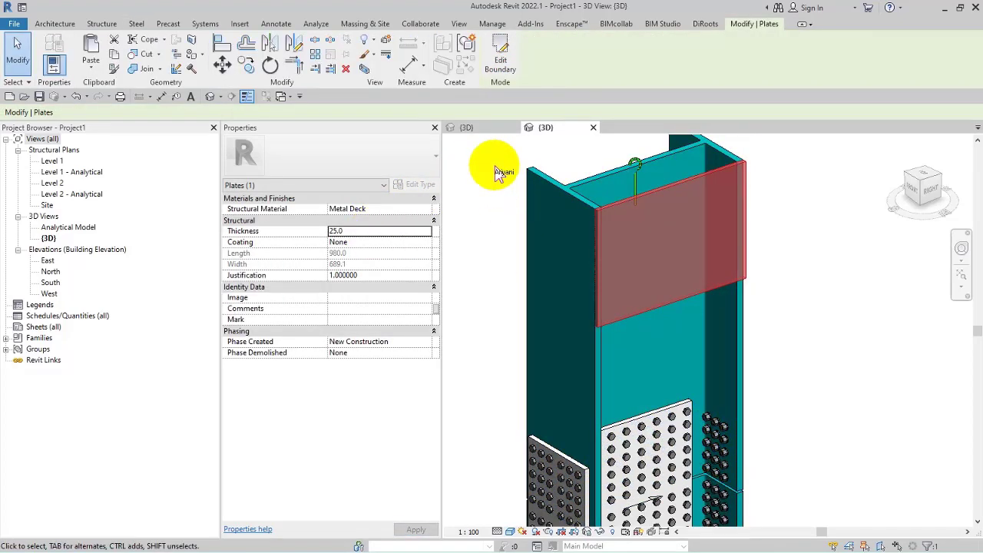
{"action": "middle_click_drag", "start_coordinate": [505, 176], "coordinate": [669, 208], "text": "shift"}
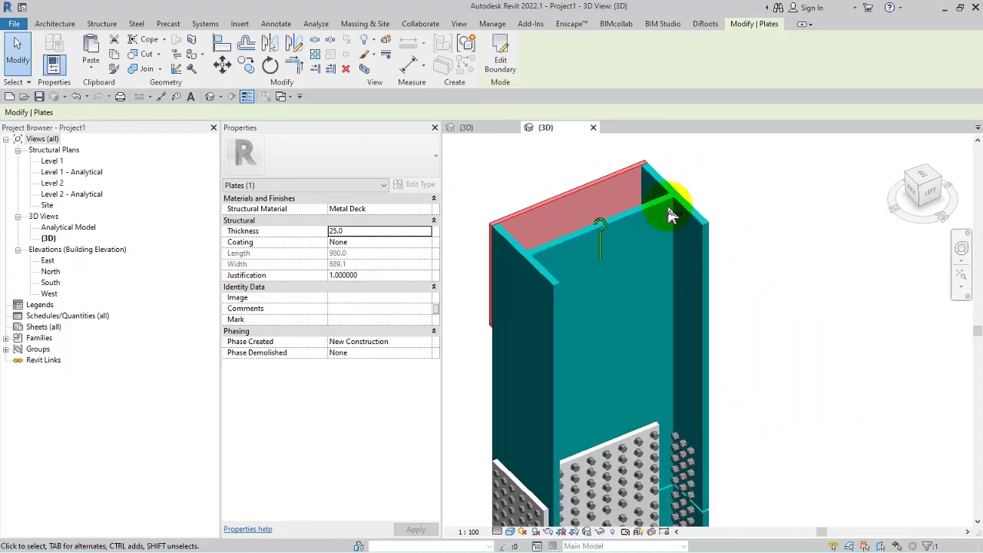
{"action": "left_click", "coordinate": [474, 179]}
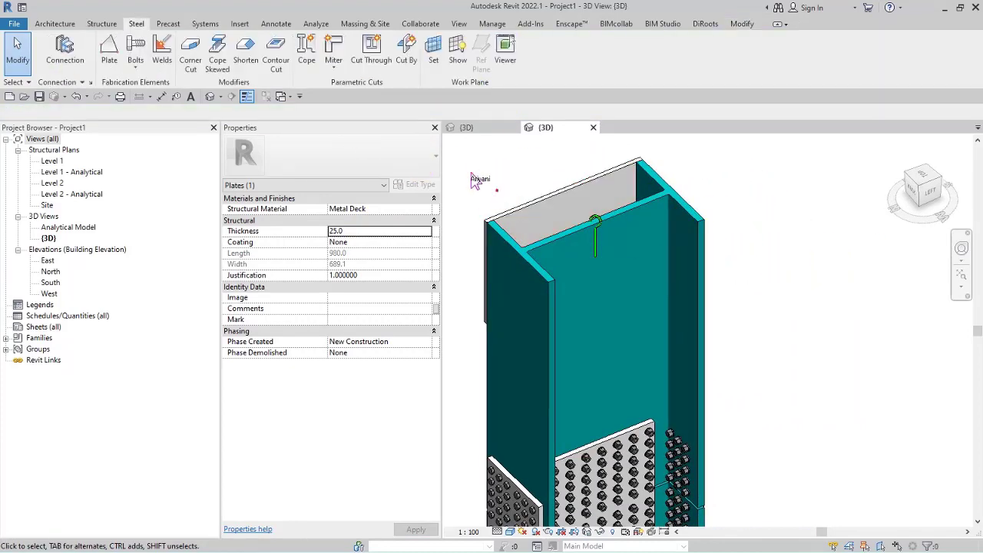
Sketch a second rectangular steel plate about 980 by 972 mm across the flange edges on the opposite open side of the upper column
{"action": "left_click", "coordinate": [109, 50]}
{"action": "left_click", "coordinate": [599, 49]}
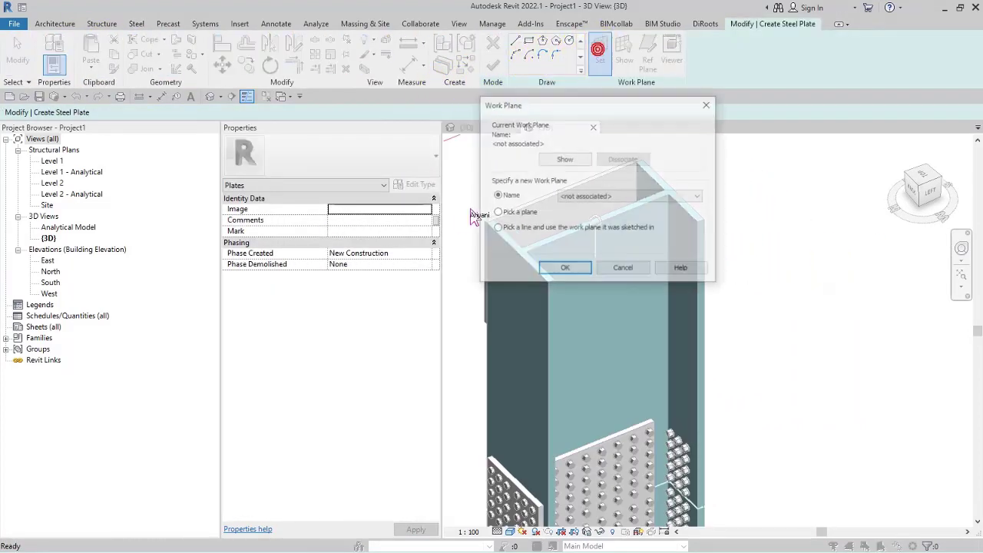
{"action": "left_click", "coordinate": [564, 269]}
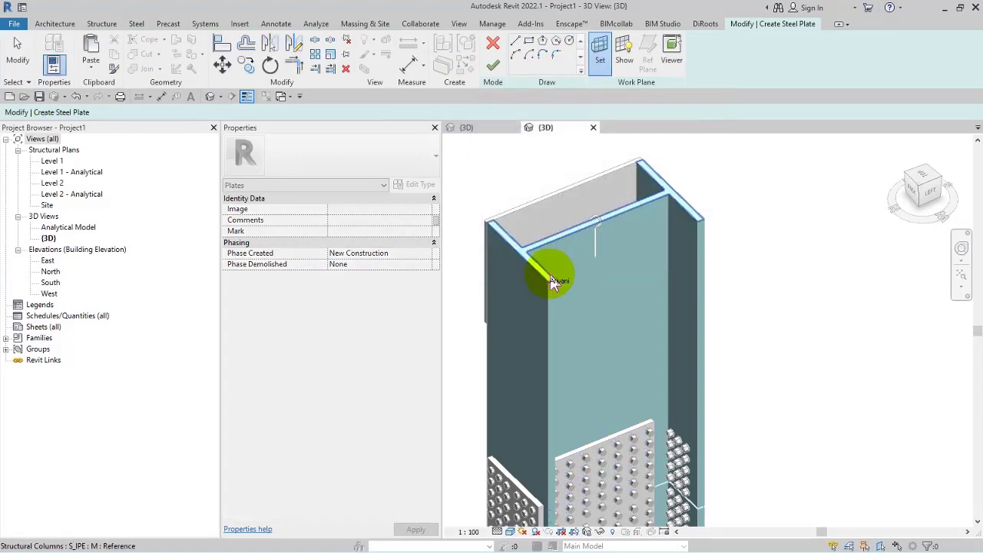
{"action": "left_click", "coordinate": [547, 286]}
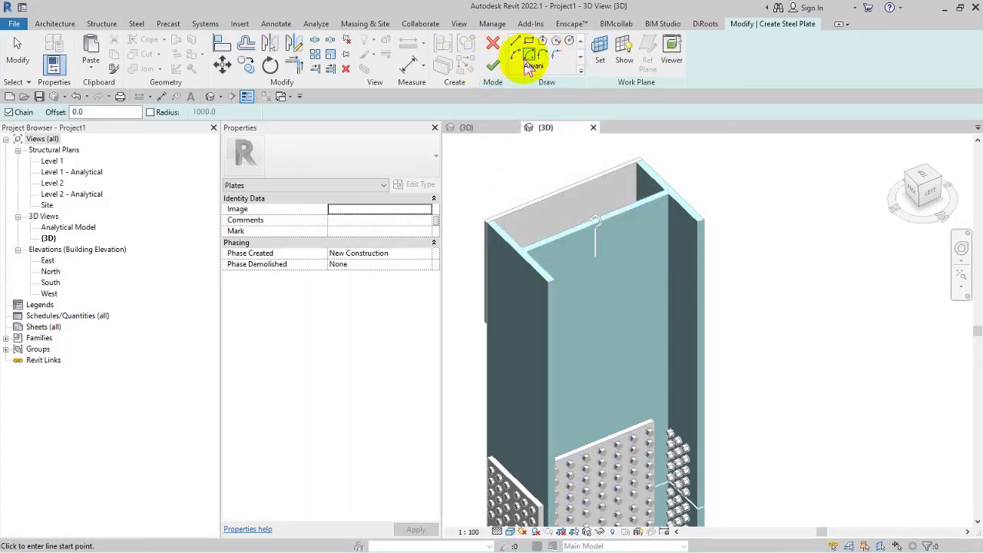
{"action": "left_click", "coordinate": [530, 42]}
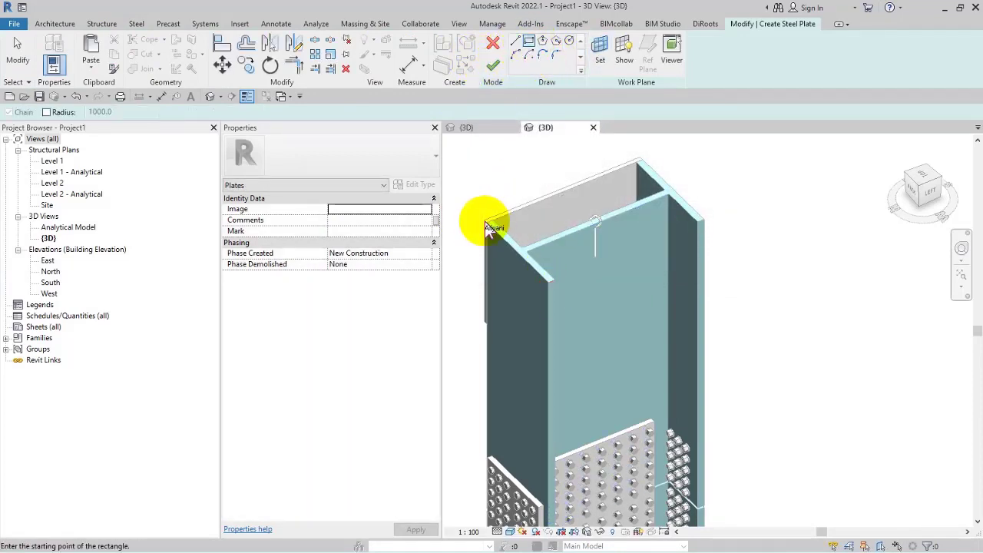
{"action": "left_click", "coordinate": [548, 290]}
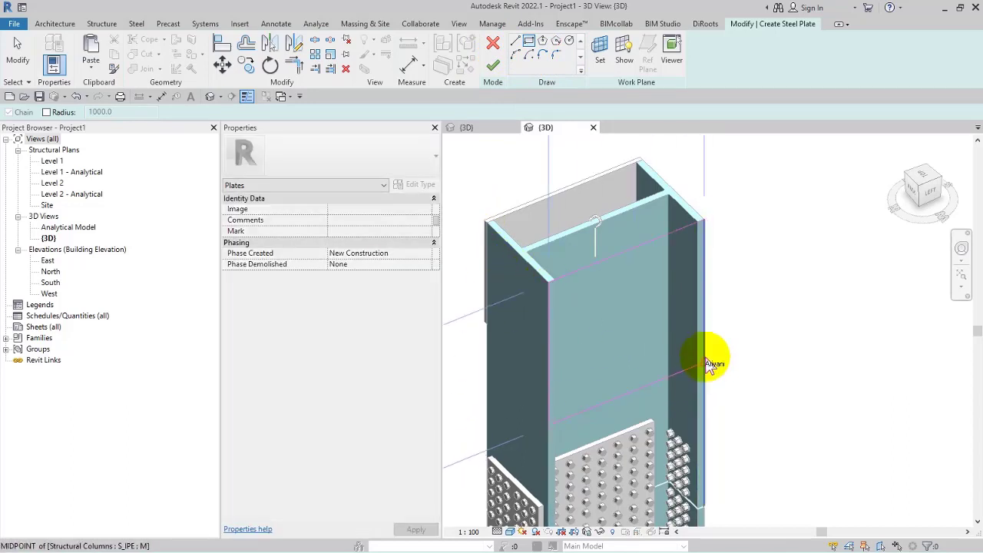
{"action": "left_click", "coordinate": [711, 367]}
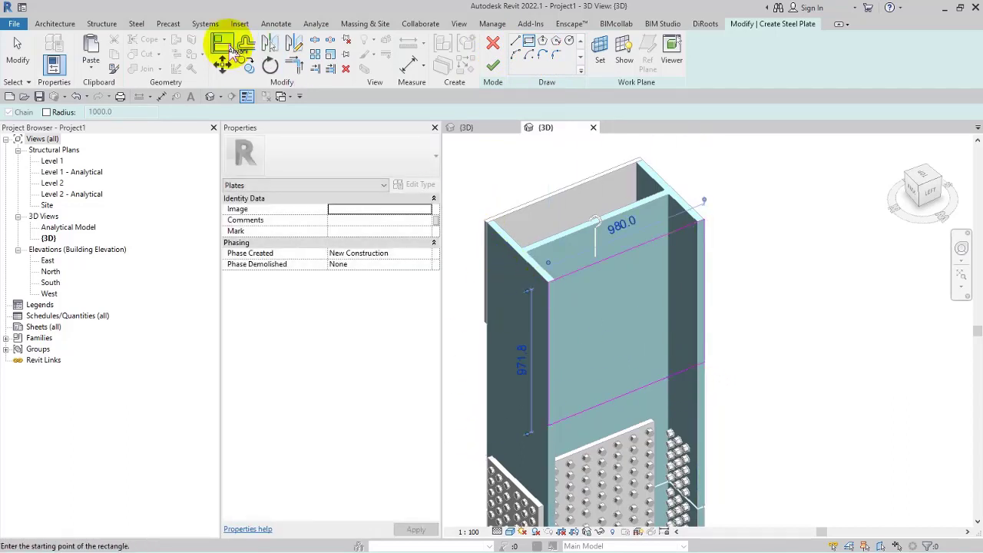
Align the second plate's lower sketch edge with the bottom of the first plate and finish the plate
{"action": "left_click", "coordinate": [223, 42]}
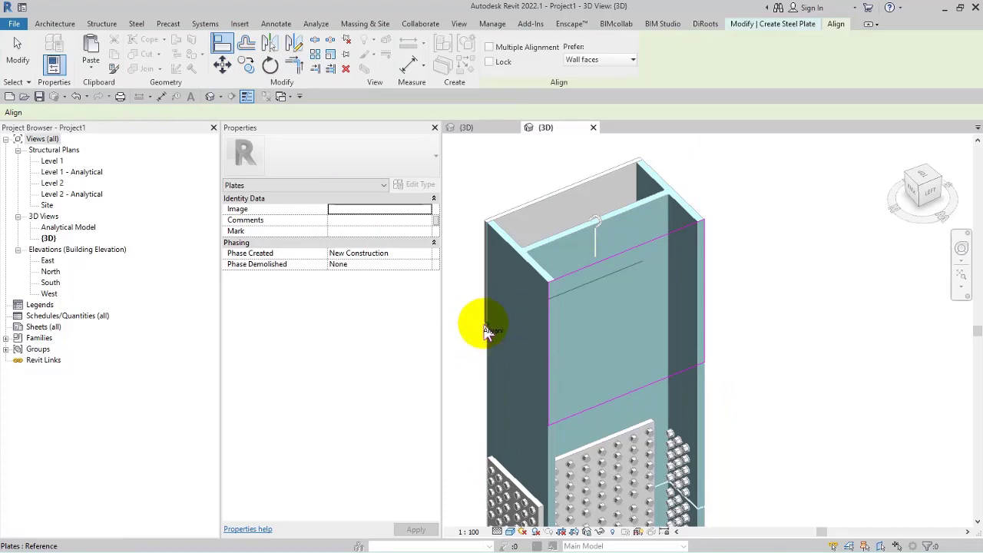
{"action": "middle_click_drag", "start_coordinate": [479, 279], "coordinate": [647, 305], "text": "shift"}
{"action": "left_click", "coordinate": [644, 299]}
{"action": "left_click", "coordinate": [501, 306]}
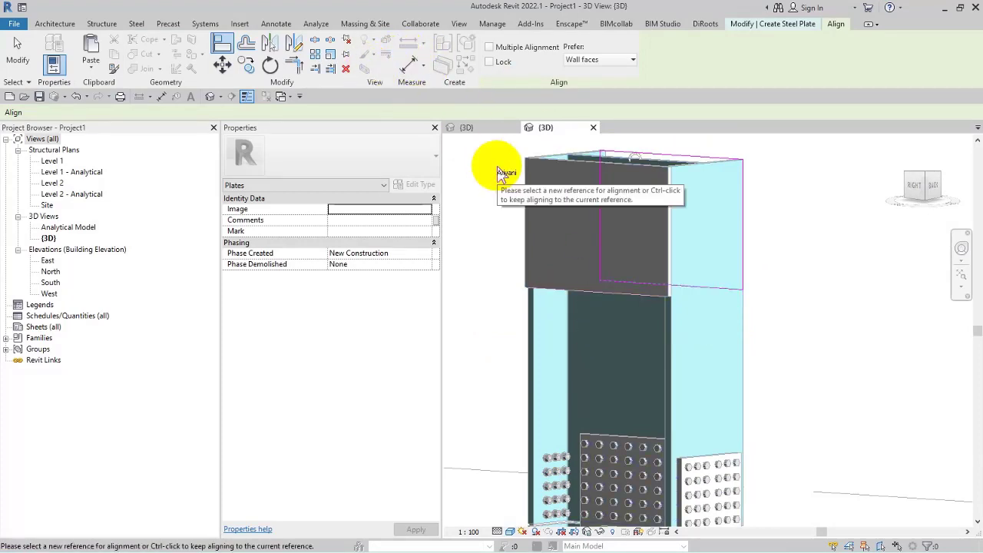
{"action": "key", "text": "Escape"}
{"action": "left_click", "coordinate": [493, 66]}
{"action": "left_click", "coordinate": [786, 281]}
Customize the generic connection on the upper column into a custom connection named TEST
{"action": "mouse_move", "coordinate": [785, 281]}
{"action": "middle_mouse_down", "text": "shift"}
{"action": "mouse_move", "coordinate": [651, 352]}
{"action": "mouse_move", "coordinate": [646, 377]}
{"action": "mouse_move", "coordinate": [649, 353]}
{"action": "middle_mouse_up", "text": "shift"}
{"action": "left_click", "coordinate": [652, 206]}
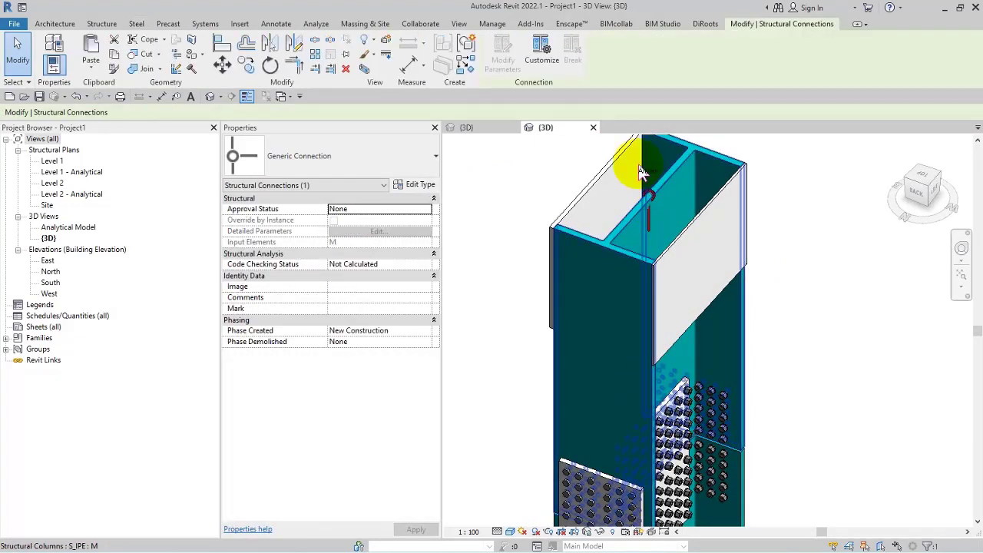
{"action": "left_click", "coordinate": [528, 58]}
{"action": "left_click", "coordinate": [499, 255]}
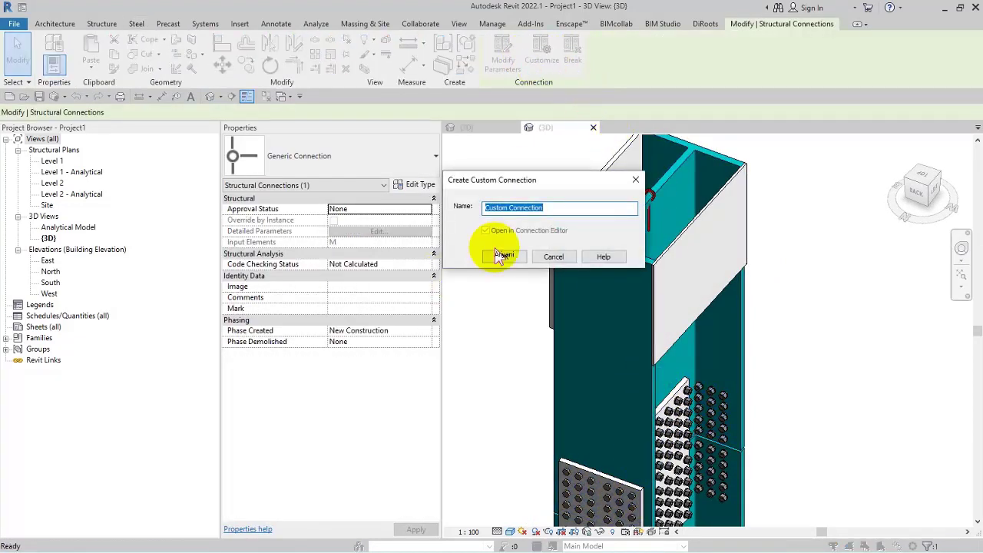
{"action": "type", "text": "TEST"}
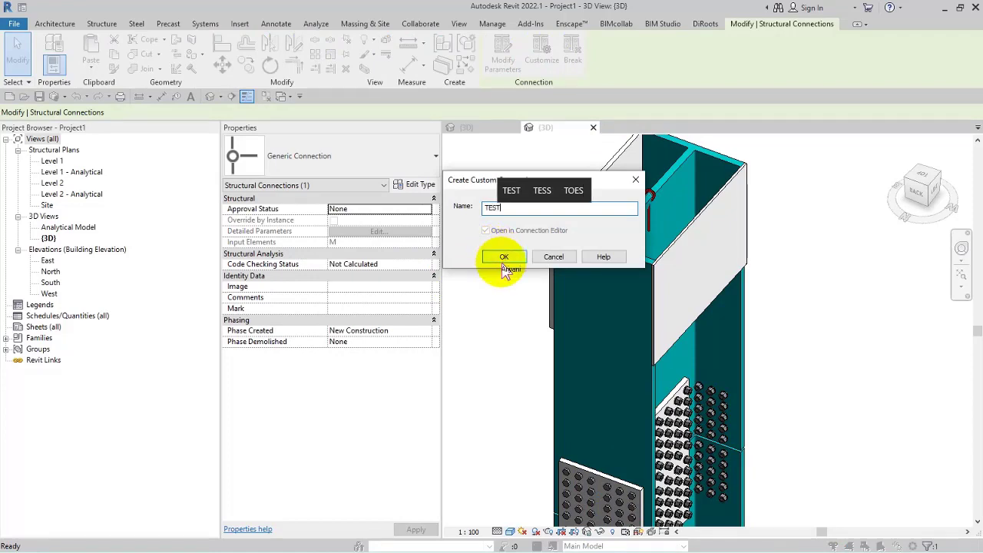
{"action": "left_click", "coordinate": [503, 260]}
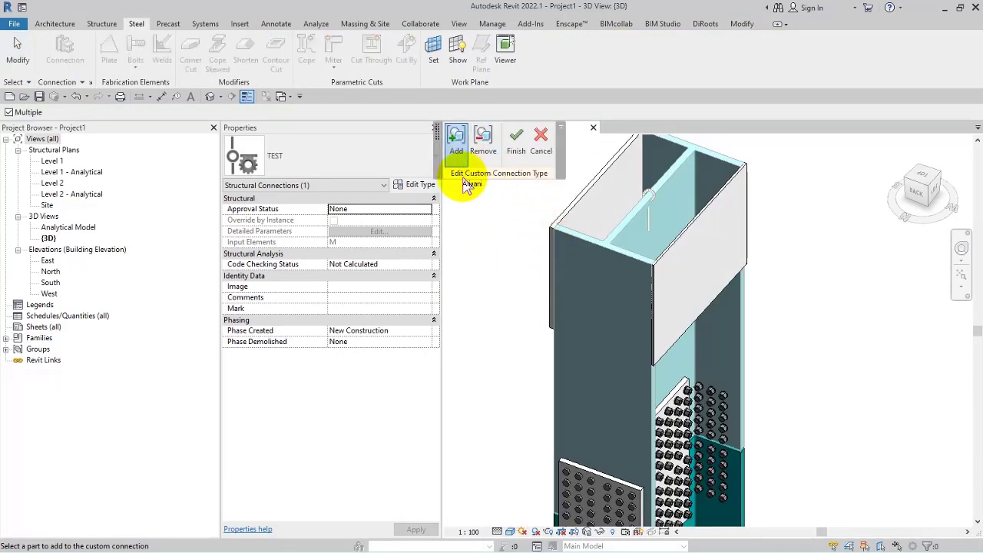
Add both steel plates at the top of the upper column to the TEST custom connection
{"action": "left_click_drag", "start_coordinate": [441, 171], "coordinate": [510, 88]}
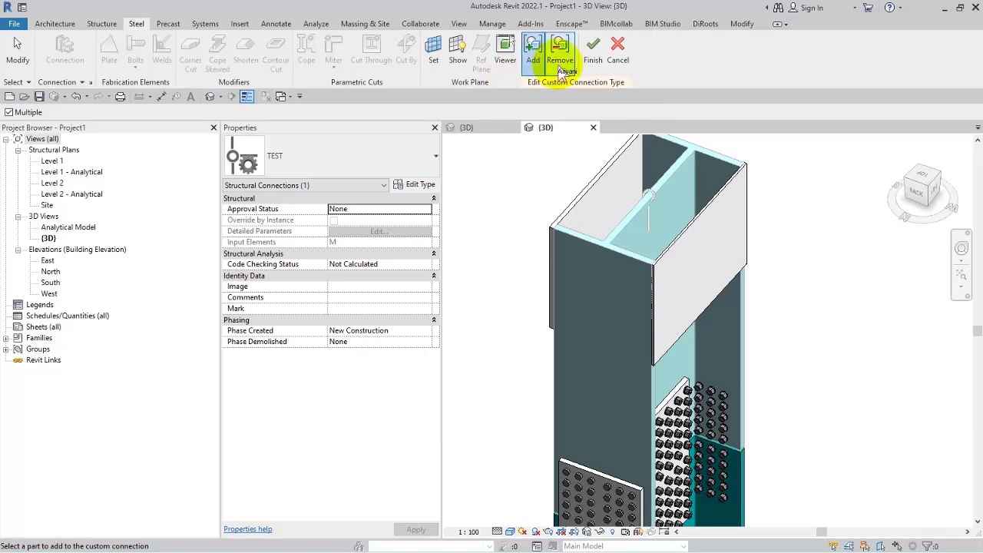
{"action": "left_click", "coordinate": [535, 59]}
{"action": "left_click", "coordinate": [582, 206]}
{"action": "left_click", "coordinate": [665, 252]}
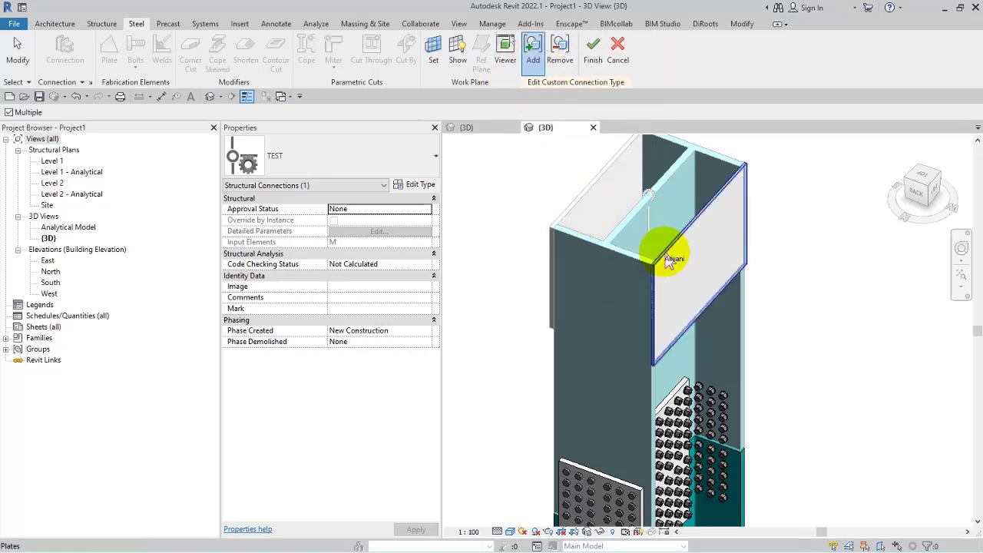
{"action": "left_click", "coordinate": [663, 213]}
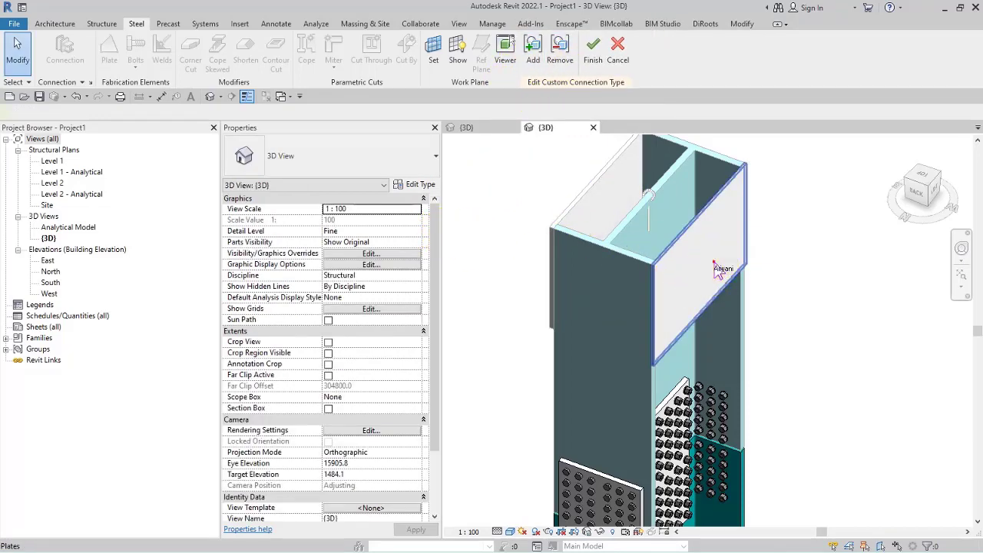
Set the second plate's thickness to 25 mm and finish editing the TEST connection type
{"action": "left_click", "coordinate": [380, 230]}
{"action": "type", "text": "25.0"}
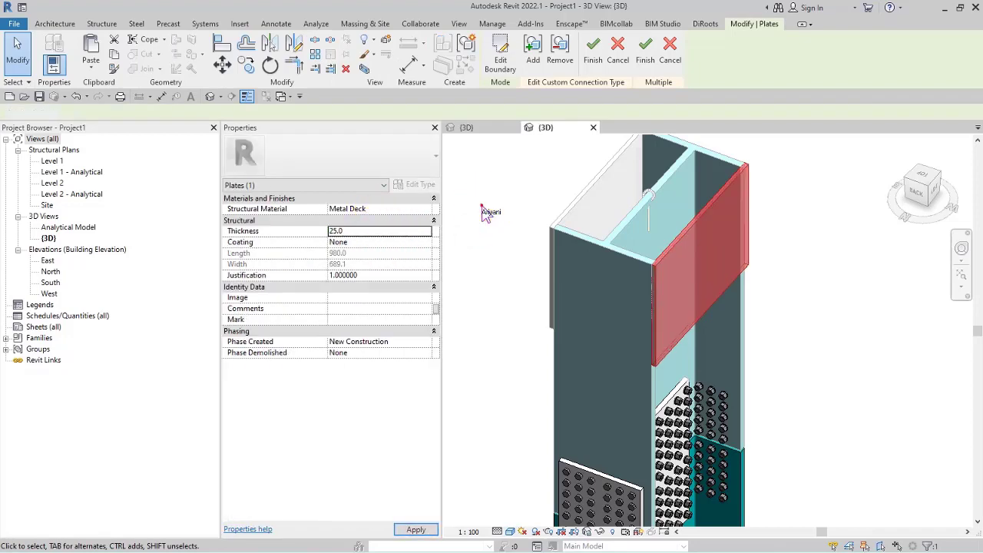
{"action": "left_click", "coordinate": [484, 213]}
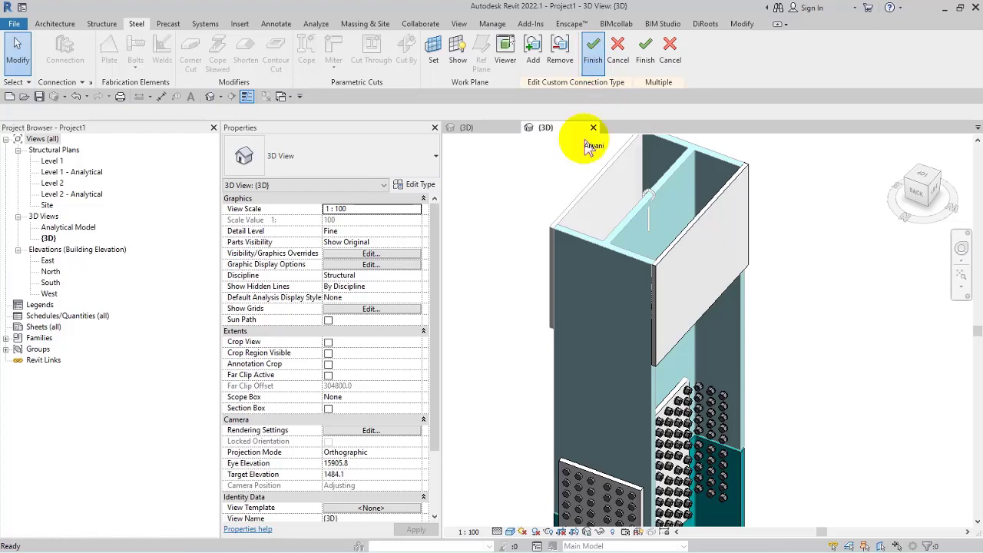
{"action": "left_click", "coordinate": [593, 53]}
Select the TEST connection on the upper column and examine its two plates from around the column
{"action": "middle_click_drag", "start_coordinate": [521, 182], "coordinate": [601, 289], "text": "shift"}
{"action": "left_click", "coordinate": [600, 289]}
{"action": "middle_click_drag", "start_coordinate": [719, 286], "coordinate": [774, 306], "text": "shift"}
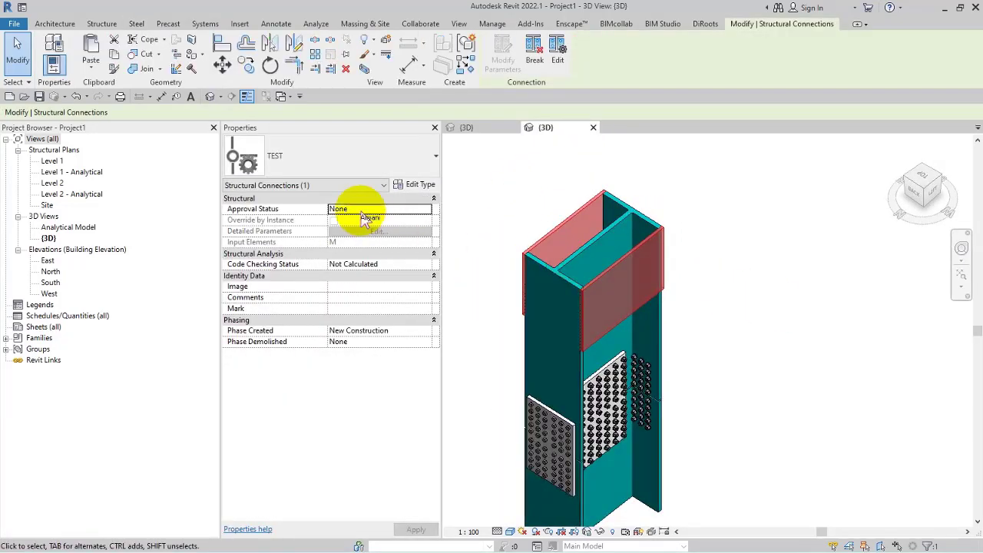
{"action": "scroll", "coordinate": [760, 361], "scroll_direction": "down", "scroll_amount": 5}
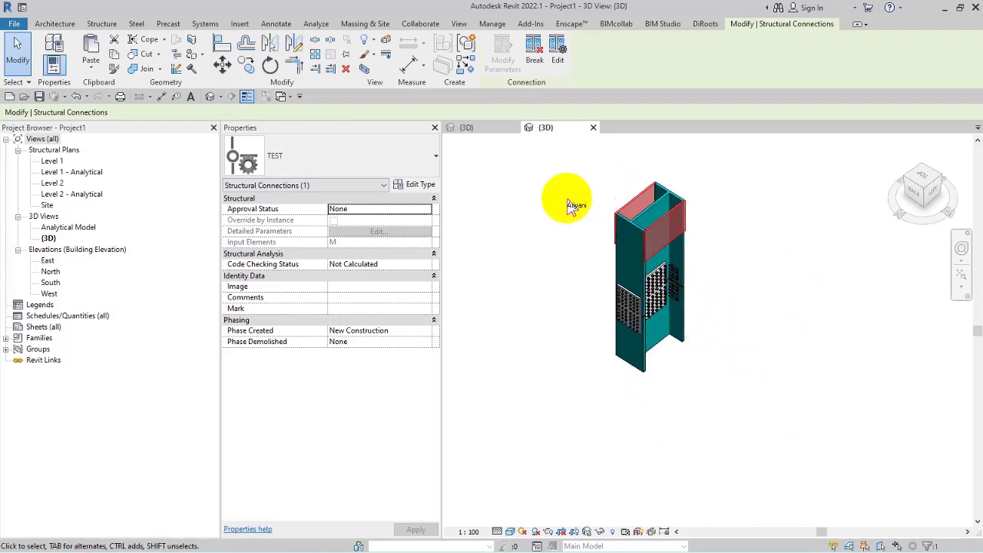
{"action": "left_click", "coordinate": [523, 214]}
Place a TEST connection on the lower type M column and view its plates at the column's bottom end
{"action": "left_click", "coordinate": [66, 47]}
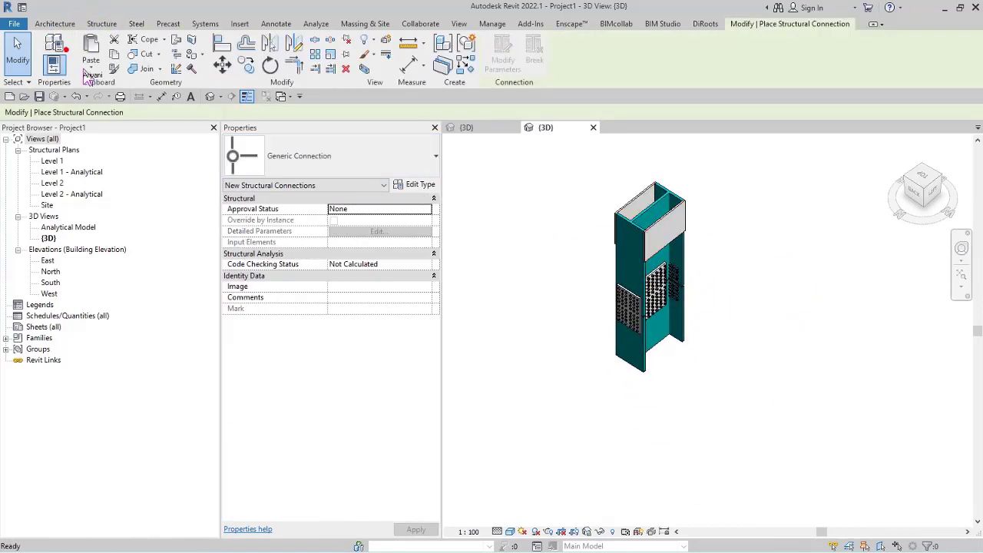
{"action": "left_click", "coordinate": [280, 166]}
{"action": "left_click", "coordinate": [234, 292]}
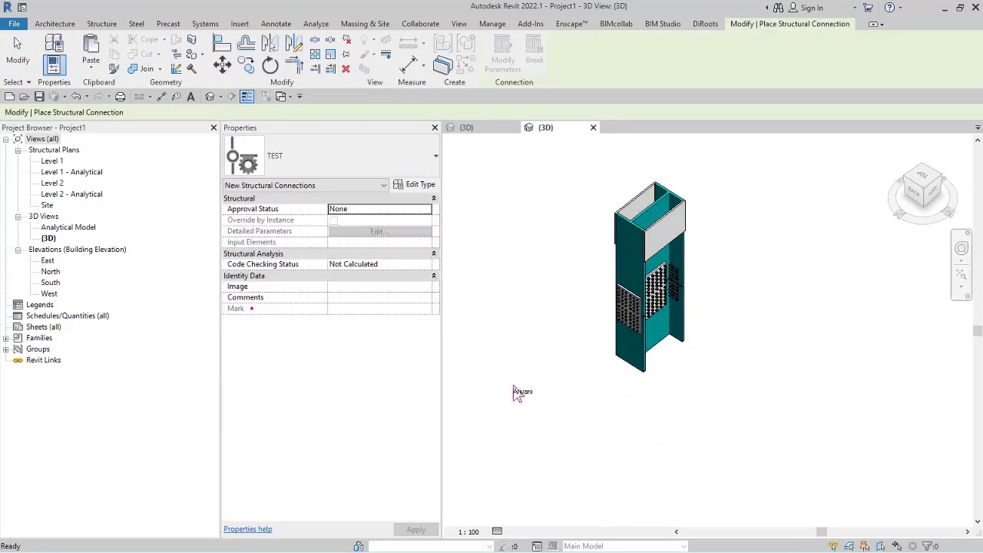
{"action": "left_click", "coordinate": [644, 367]}
{"action": "key", "text": "Return"}
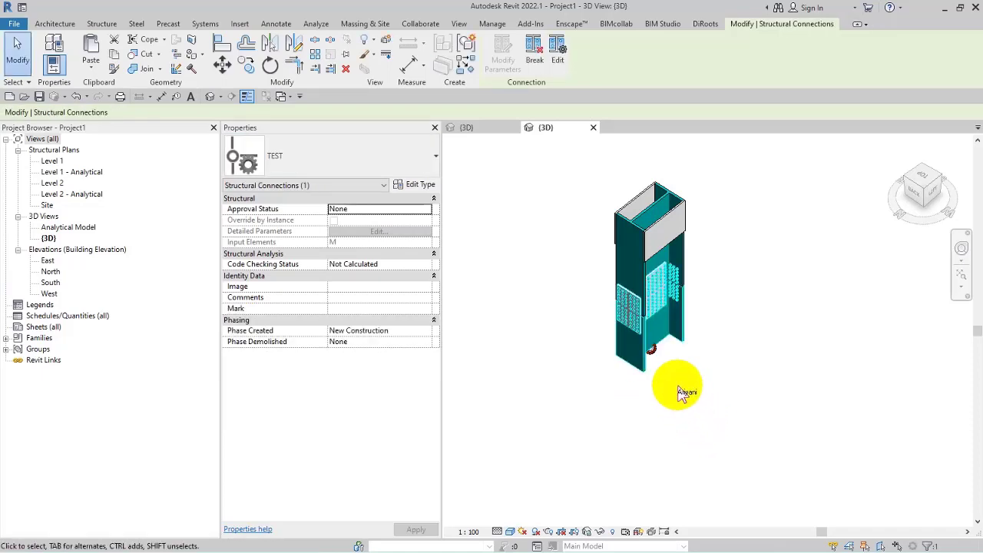
{"action": "left_click", "coordinate": [695, 415]}
{"action": "middle_click_drag", "start_coordinate": [695, 415], "coordinate": [646, 255], "text": "shift"}
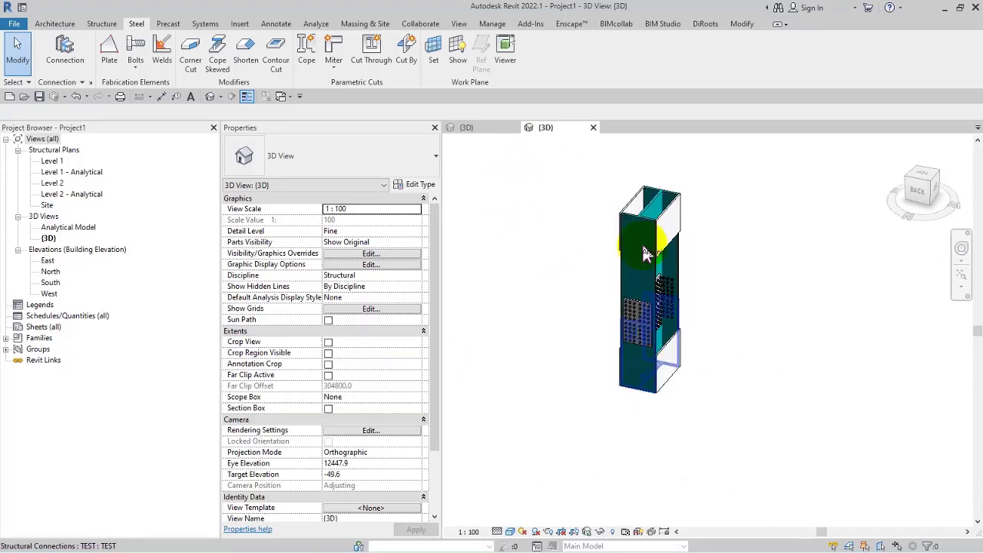
Switch to the 3D view of the 00F7_IRAN-BIM_35 building model with the stiffened type M columns
{"action": "left_click", "coordinate": [470, 126]}
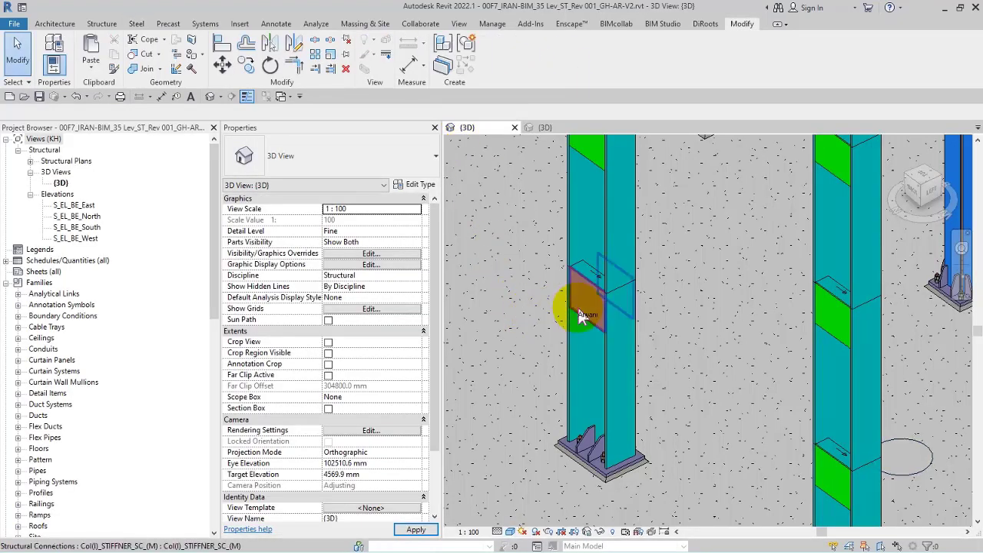
Select the Col(I)_STIFFNER_SC_(M) stiffener connections on two neighbouring type M columns to examine their plates
{"action": "scroll", "coordinate": [583, 316], "scroll_direction": "down", "scroll_amount": 2}
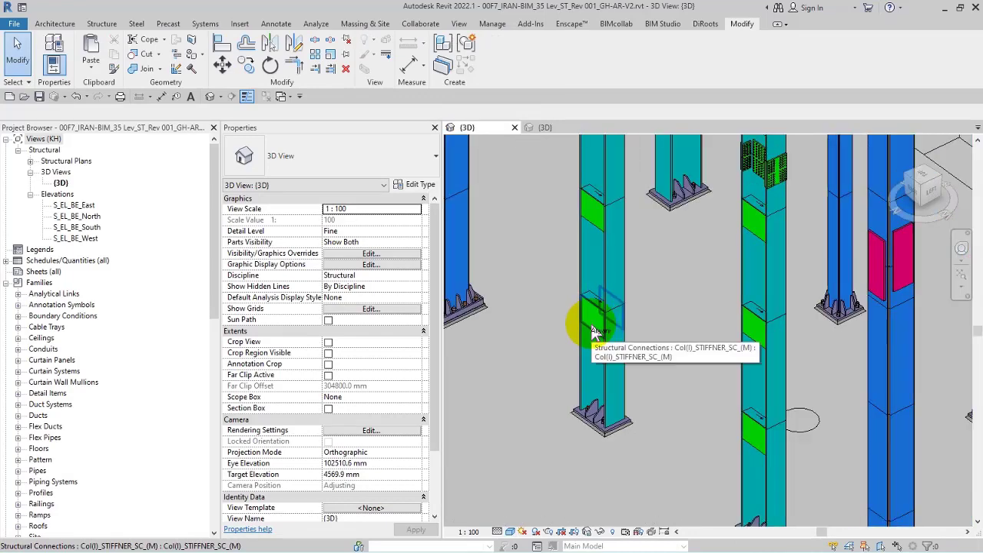
{"action": "left_click", "coordinate": [594, 332]}
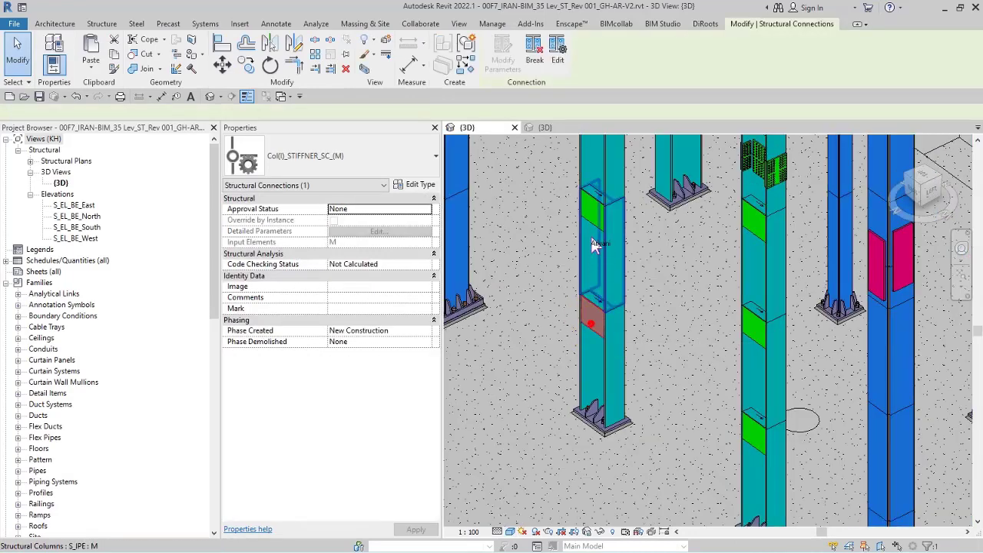
{"action": "left_click", "coordinate": [750, 222]}
{"action": "left_click", "coordinate": [751, 345]}
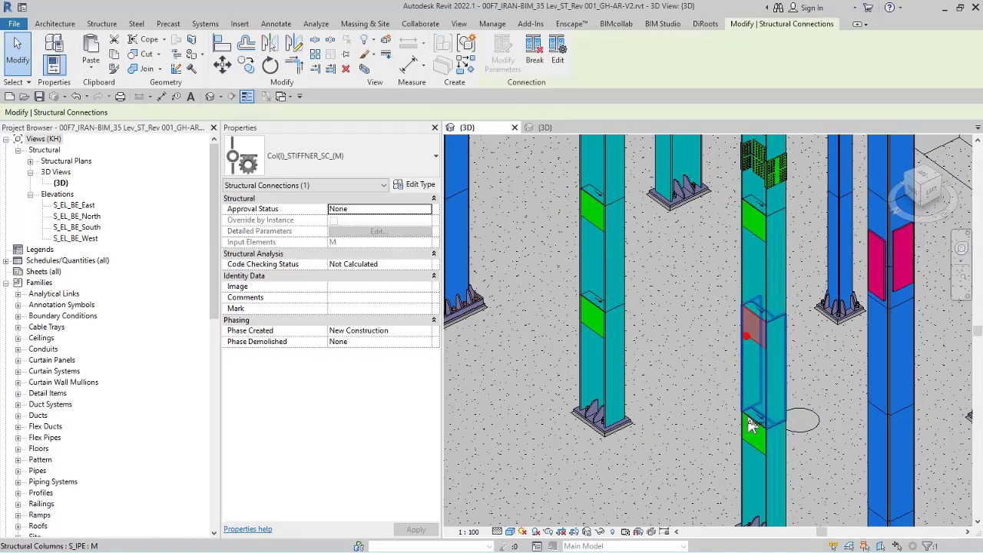
Inspect a Col(I)_STIFFNER_MC(M)_P.G.1-P.G.2 stiffener connection above a bolted column splice, then clear the selection
{"action": "middle_click_drag", "start_coordinate": [750, 453], "coordinate": [667, 301], "text": "shift"}
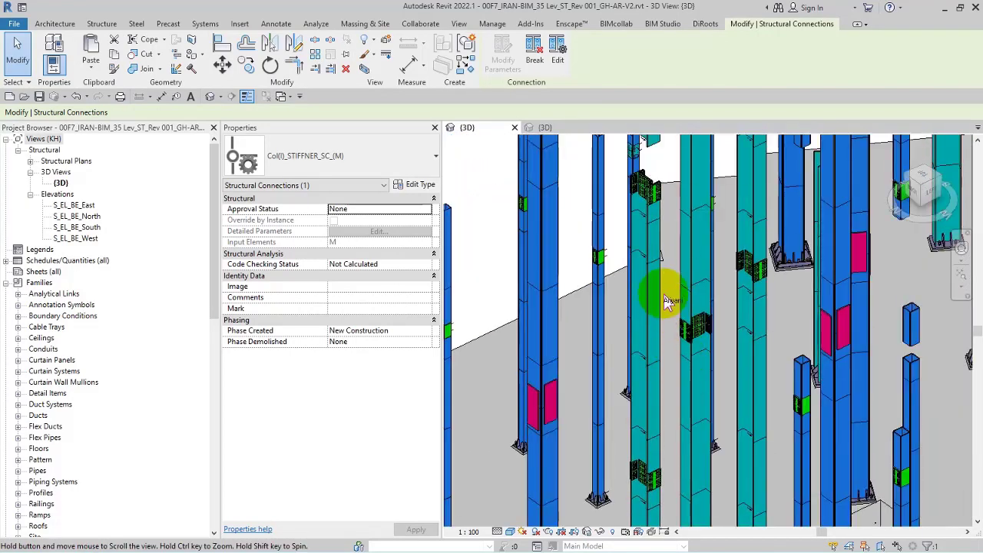
{"action": "middle_click_drag", "start_coordinate": [662, 259], "coordinate": [753, 430], "text": "shift"}
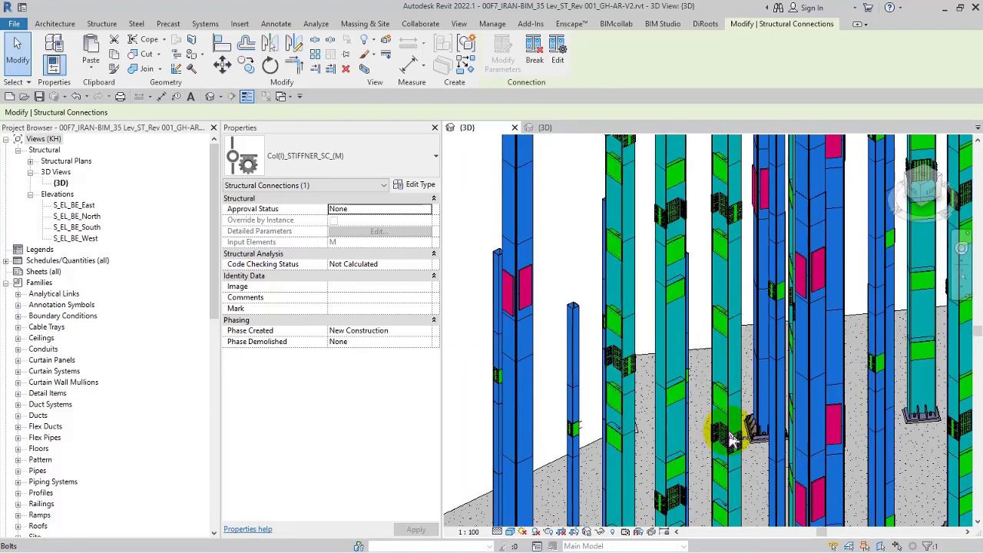
{"action": "scroll", "coordinate": [734, 412], "scroll_direction": "up", "scroll_amount": 5}
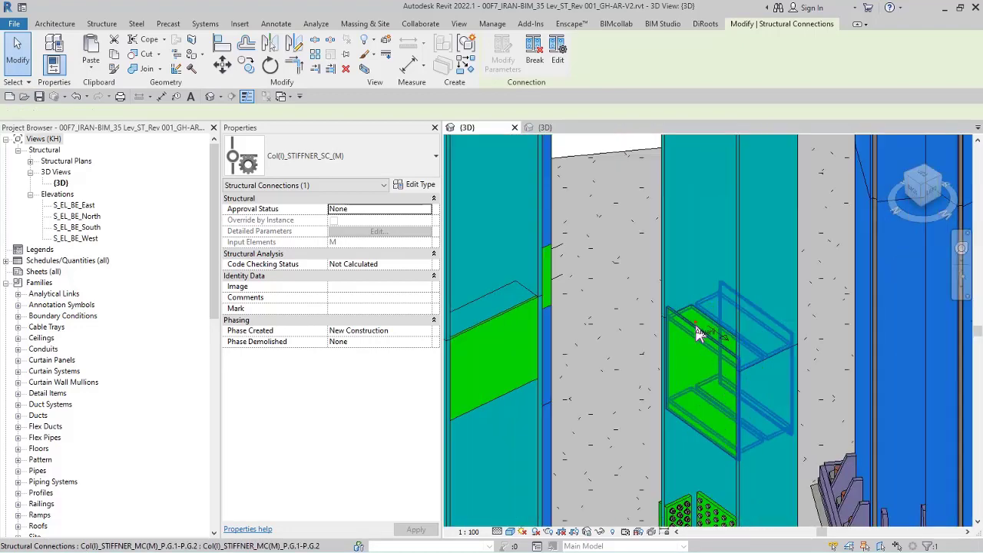
{"action": "left_click", "coordinate": [696, 326]}
{"action": "middle_click_drag", "start_coordinate": [696, 325], "coordinate": [727, 366], "text": "shift"}
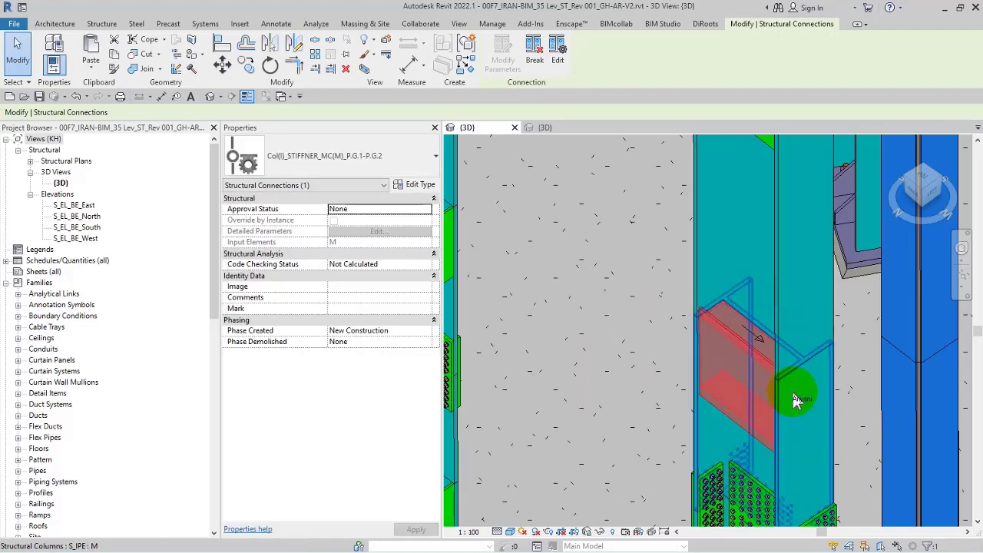
{"action": "key", "text": "Escape"}
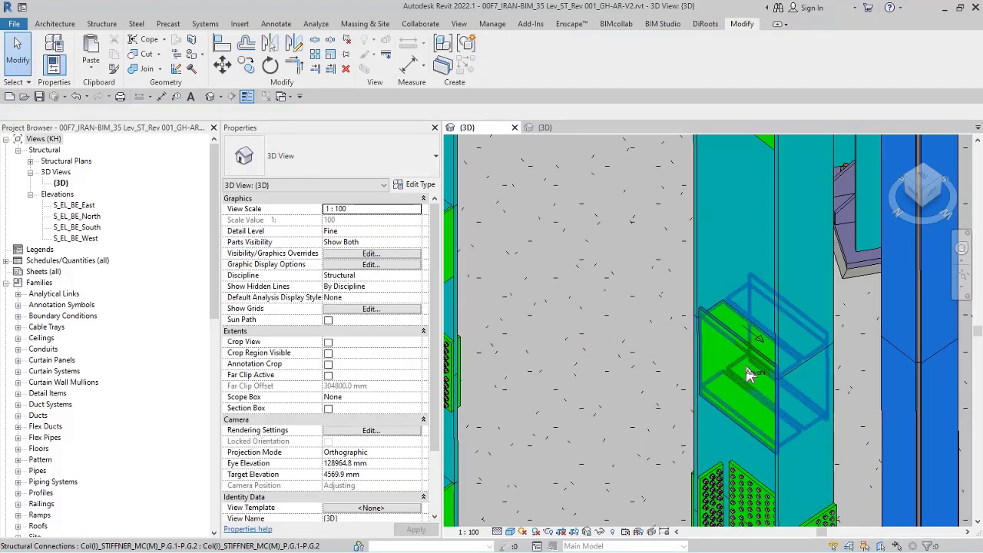
Survey the stiffener and splice connections along the building's columns down to their bases on the foundation slab
{"action": "scroll", "coordinate": [747, 368], "scroll_direction": "down", "scroll_amount": 3}
{"action": "middle_click_drag", "start_coordinate": [750, 265], "coordinate": [745, 381]}
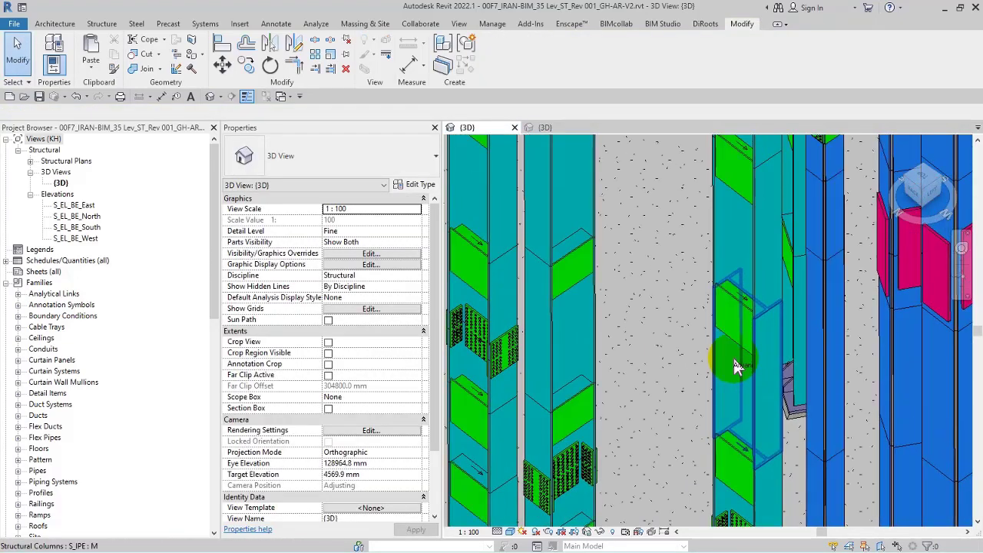
{"action": "scroll", "coordinate": [735, 366], "scroll_direction": "down", "scroll_amount": 3}
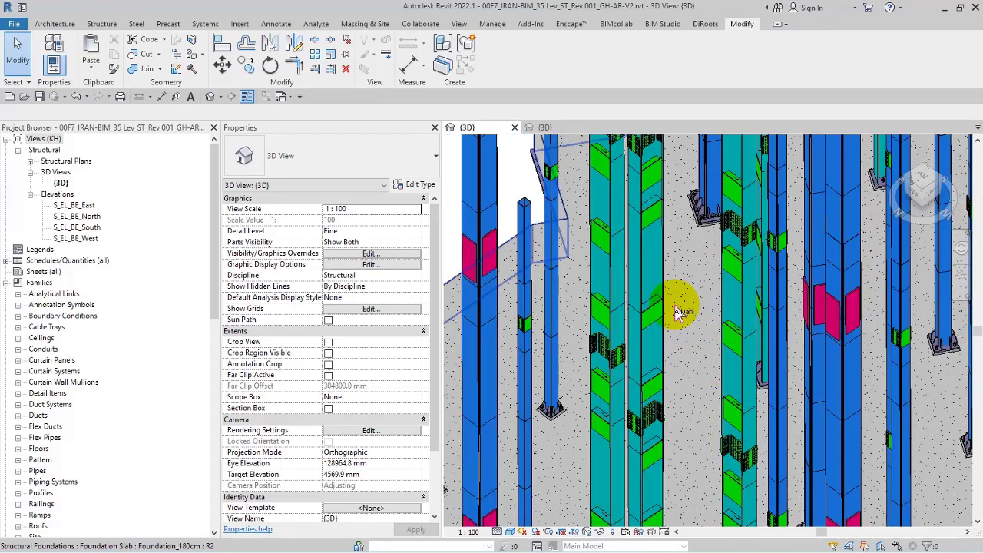
{"action": "scroll", "coordinate": [733, 361], "scroll_direction": "up", "scroll_amount": 4}
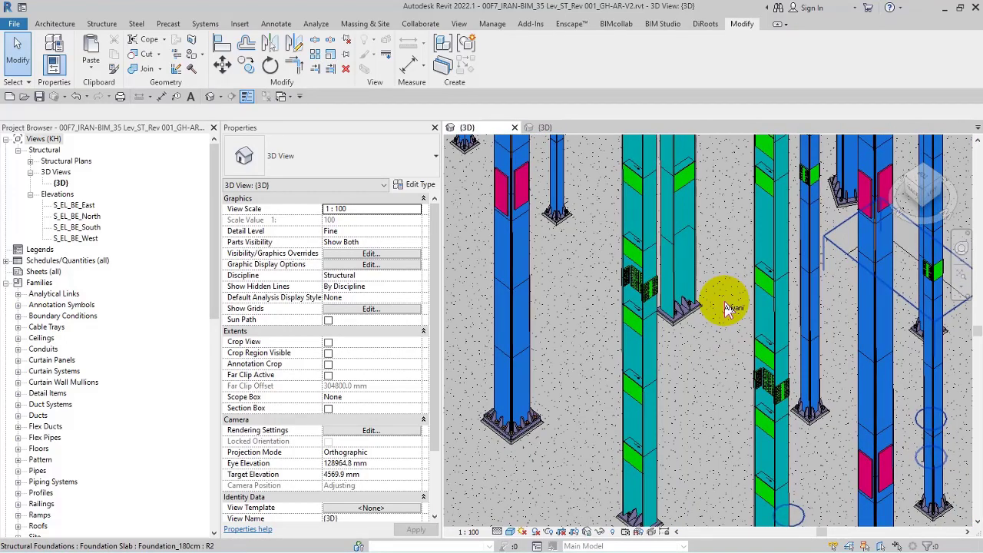
{"action": "scroll", "coordinate": [687, 346], "scroll_direction": "down", "scroll_amount": 3}
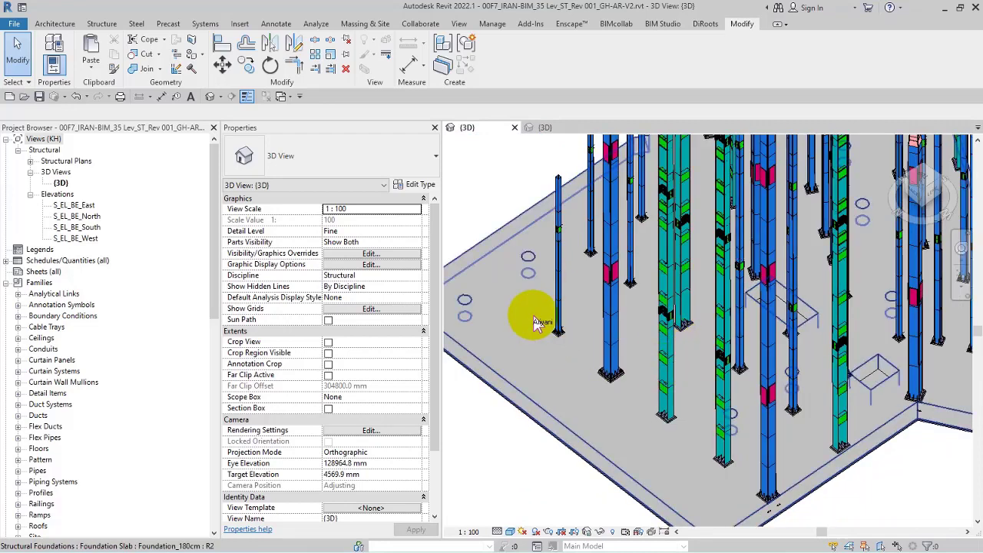